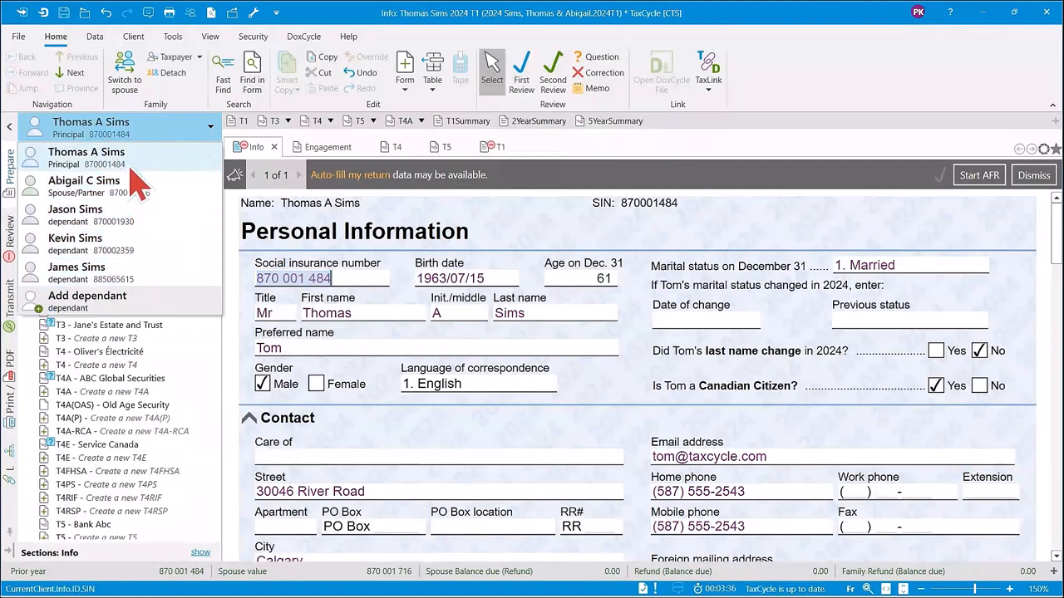
pyautogui.click(523, 226)
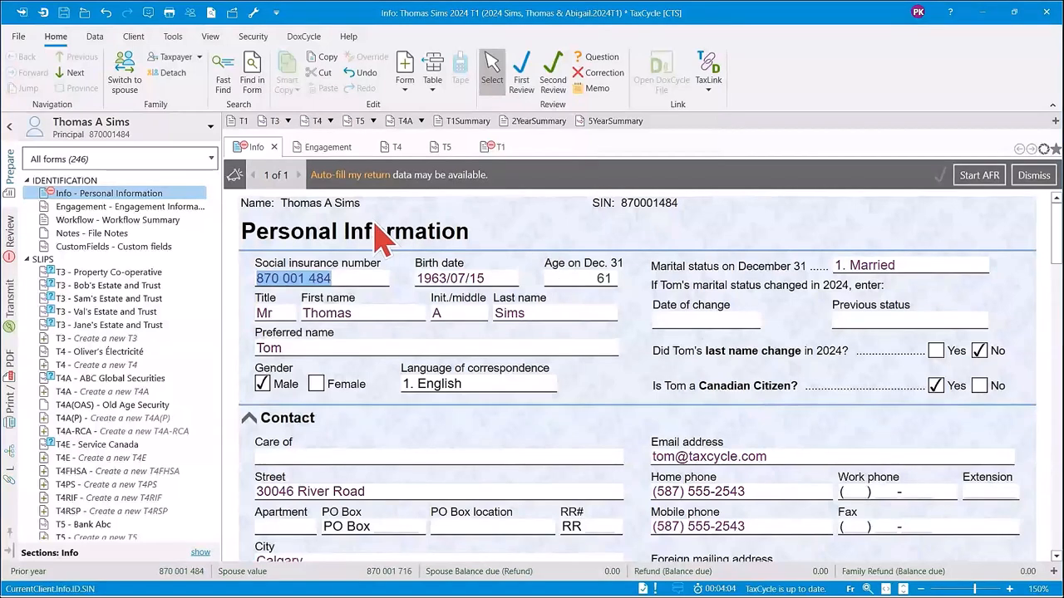
pyautogui.click(350, 178)
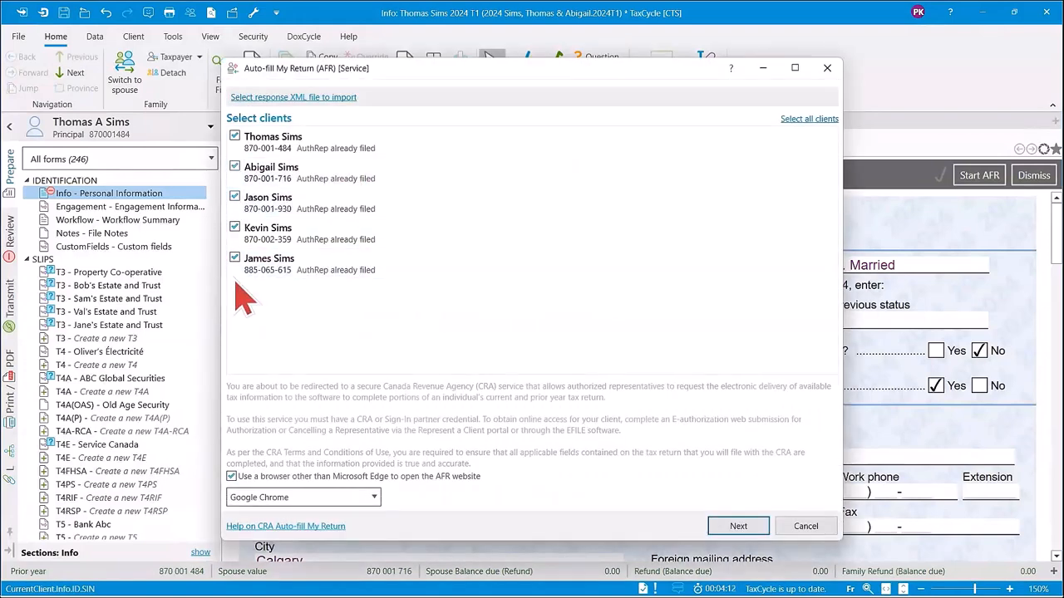
pyautogui.click(803, 529)
# Start Auto-fill My Return and load the response file "2024 T1 One-Un Test scenario T1 TDD Response 4.xml" from the TaxCycle Files AFR folder.
pyautogui.click(93, 37)
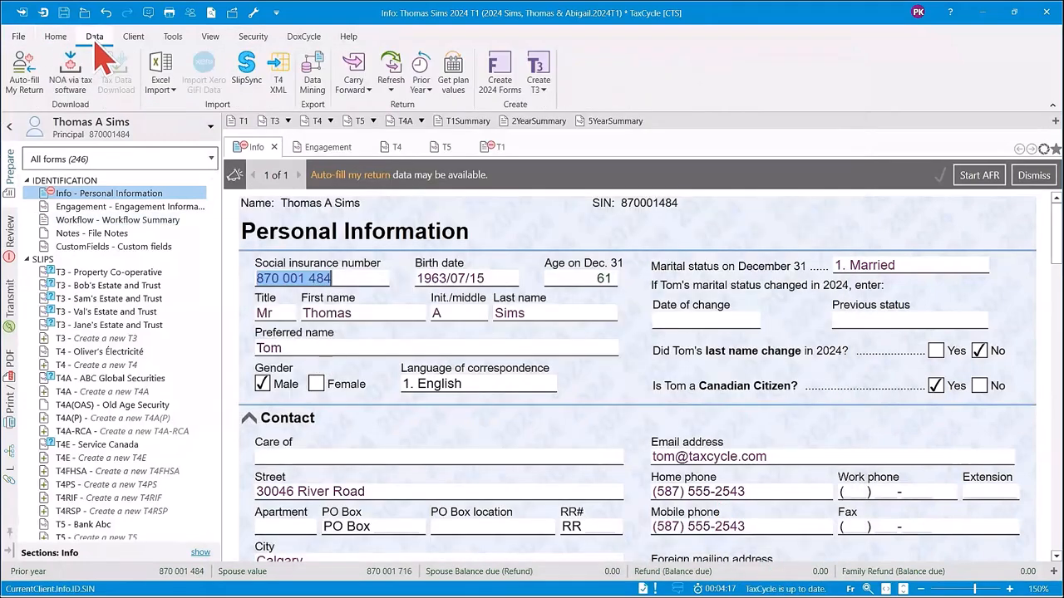
pyautogui.click(25, 77)
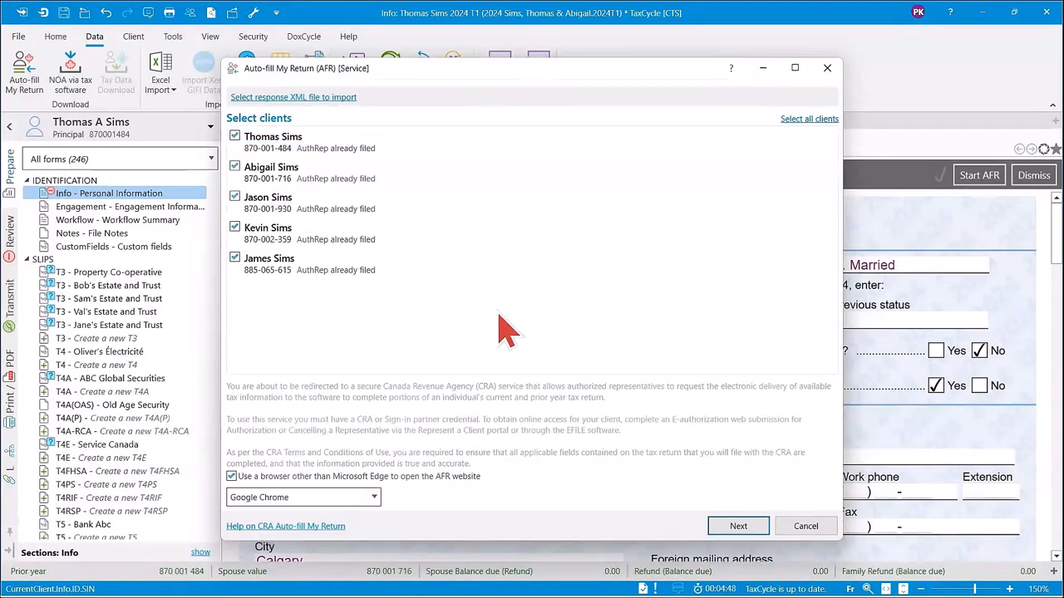
pyautogui.click(278, 98)
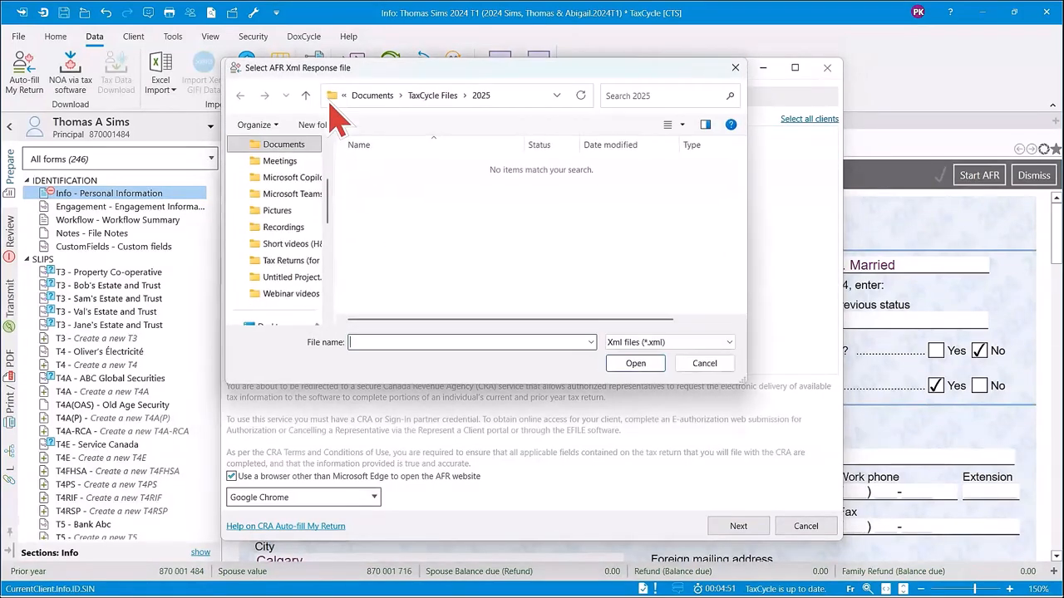
pyautogui.click(442, 107)
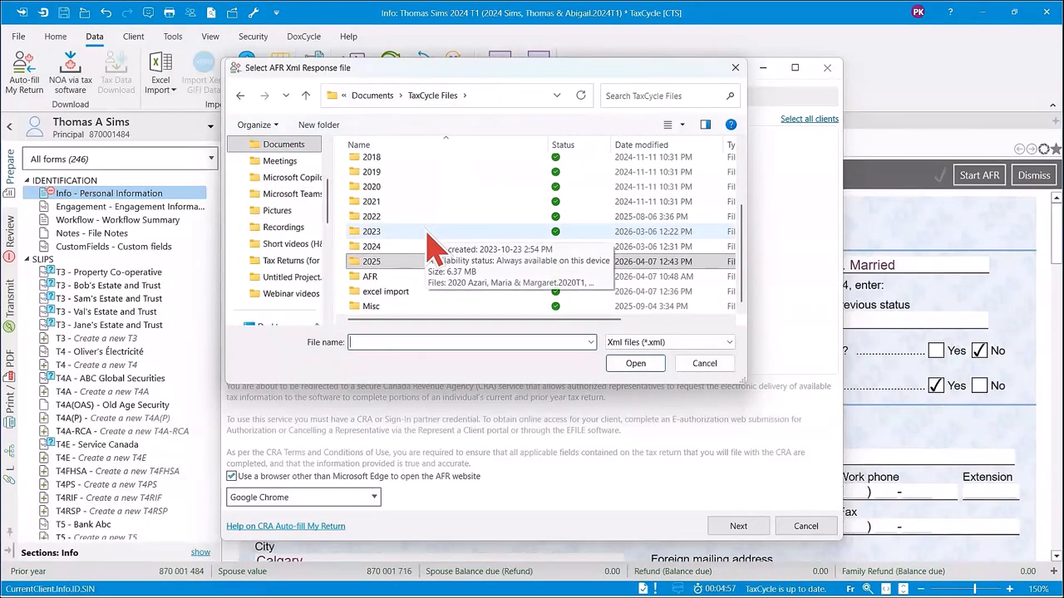
pyautogui.click(389, 279)
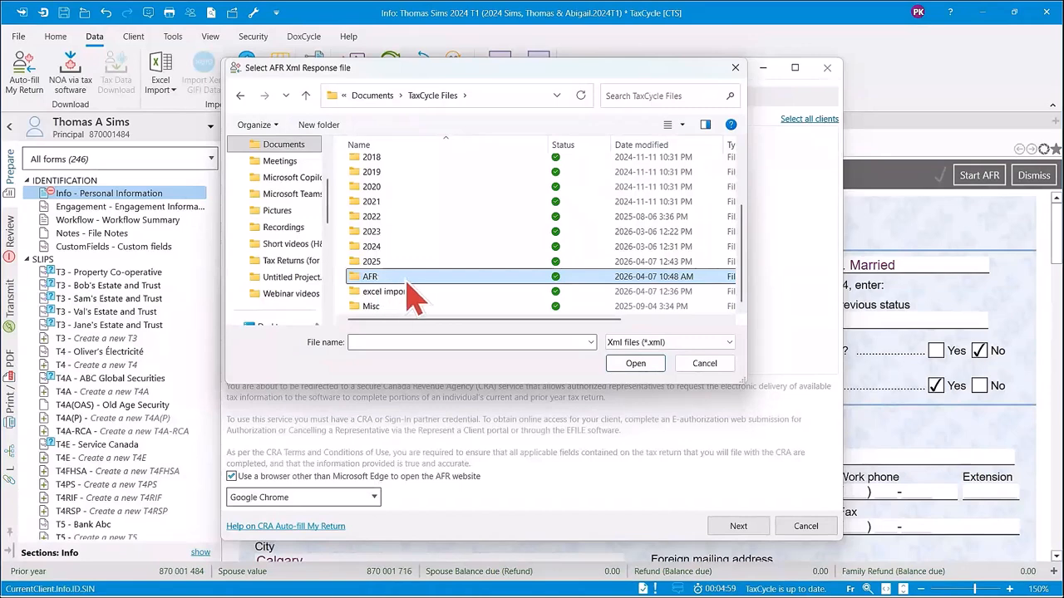
pyautogui.doubleClick(408, 281)
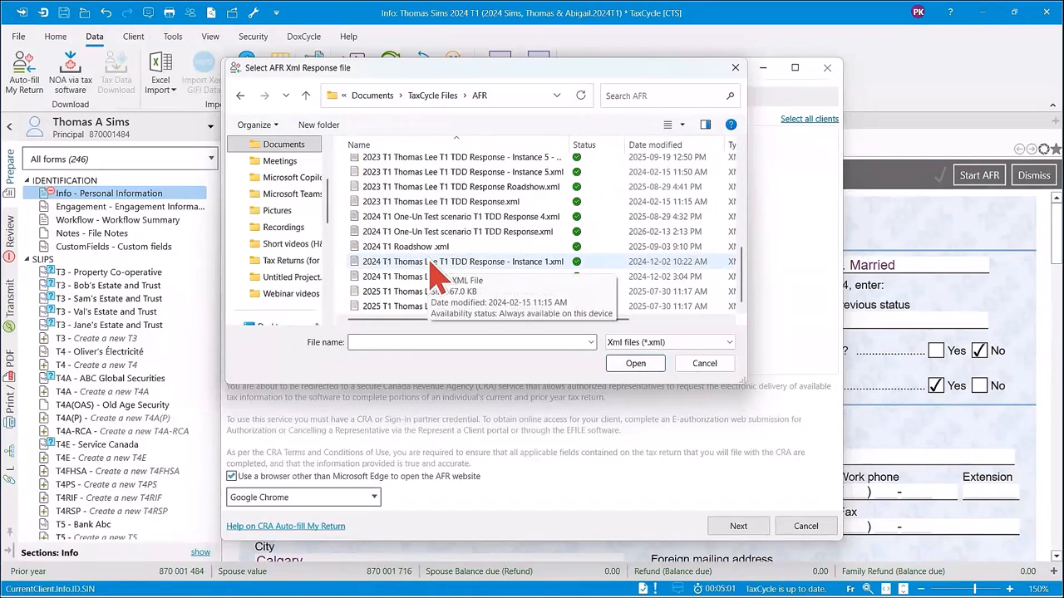
pyautogui.click(439, 216)
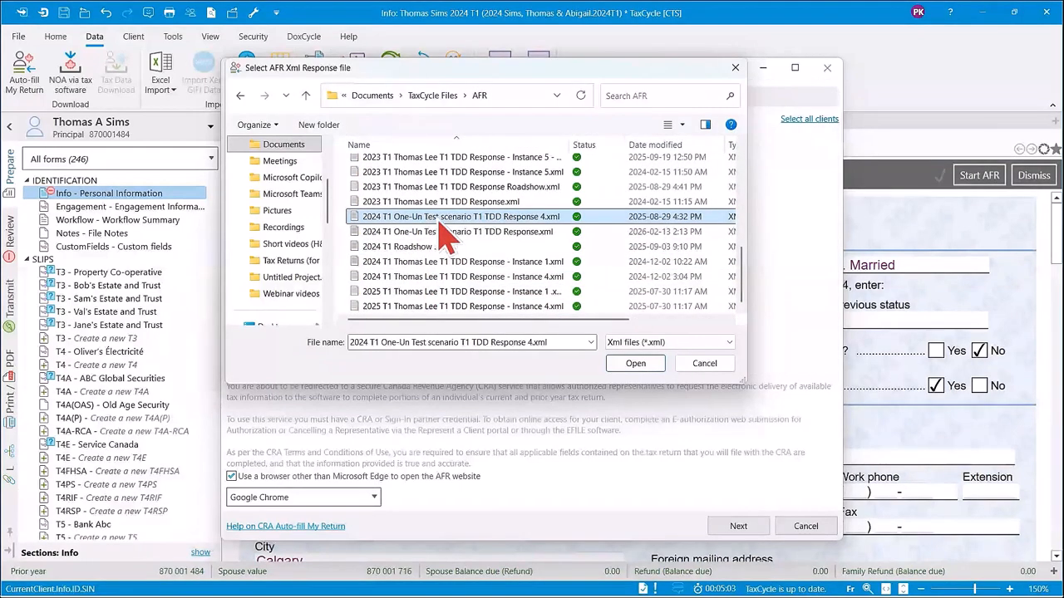
pyautogui.click(640, 369)
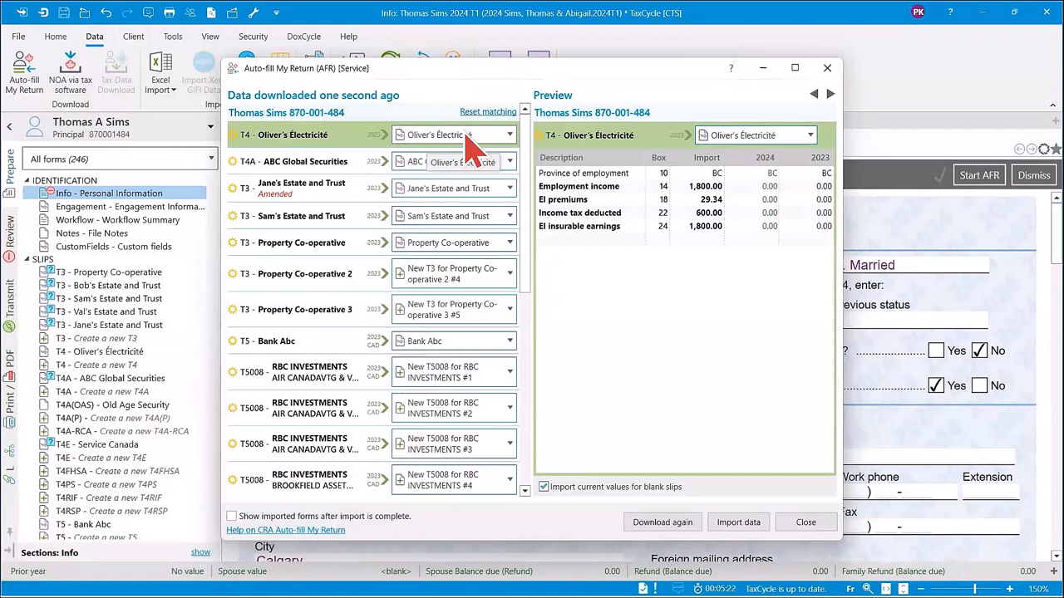
# Check the matching options for the Oliver's Électricité T4, and preview the ABC Global Securities T4A and the first two estate and trust T3 slips.
pyautogui.click(509, 136)
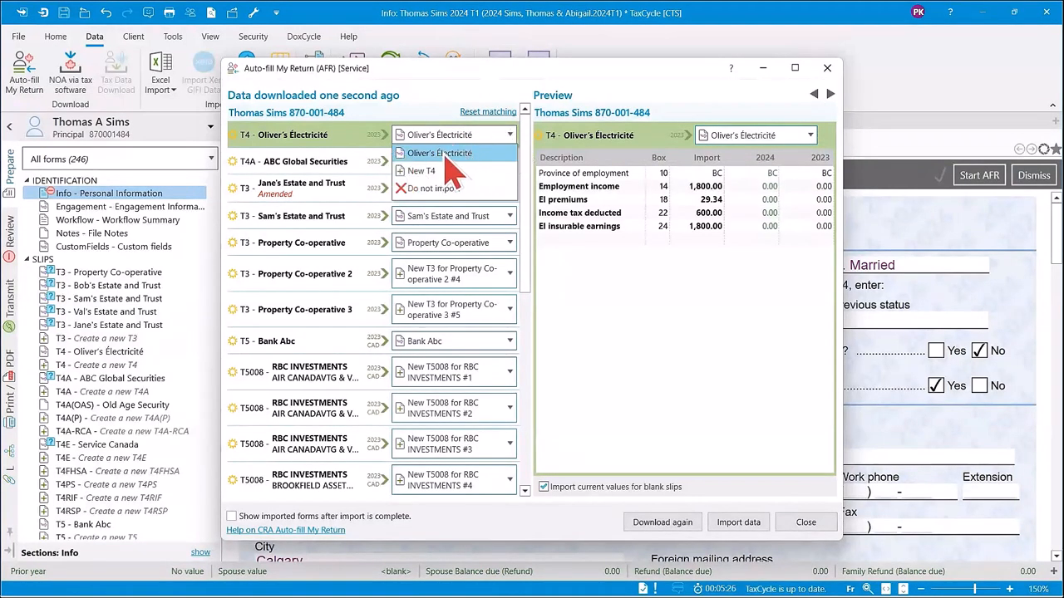
pyautogui.click(514, 137)
pyautogui.click(295, 166)
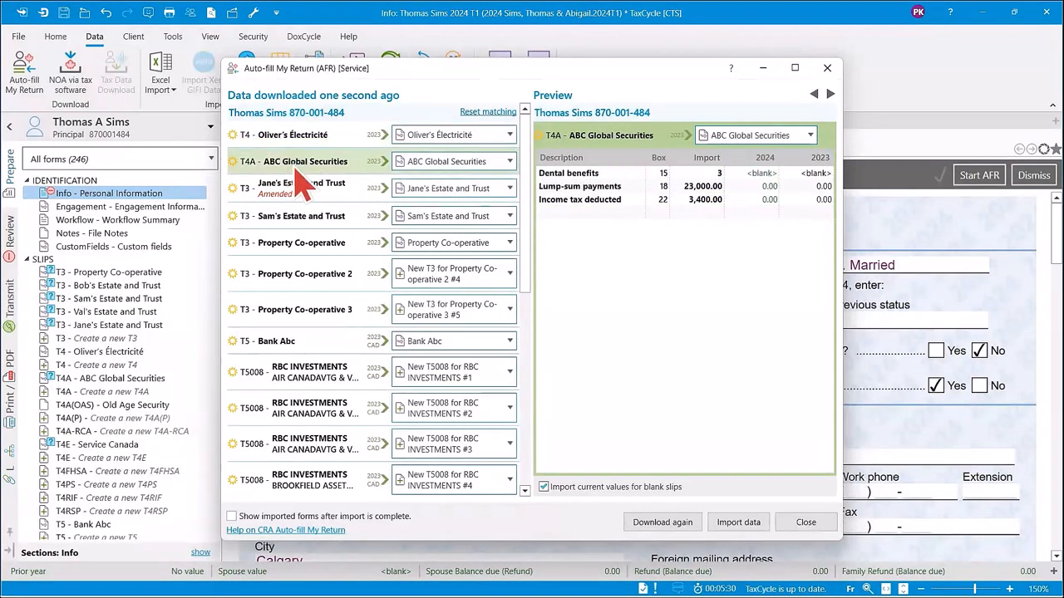
pyautogui.click(299, 185)
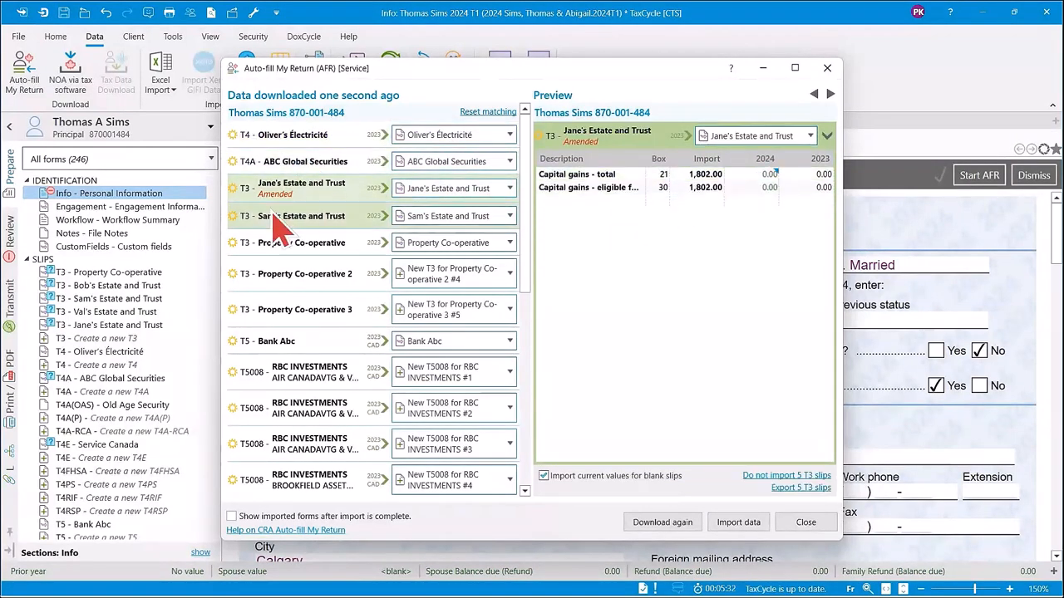
pyautogui.click(275, 216)
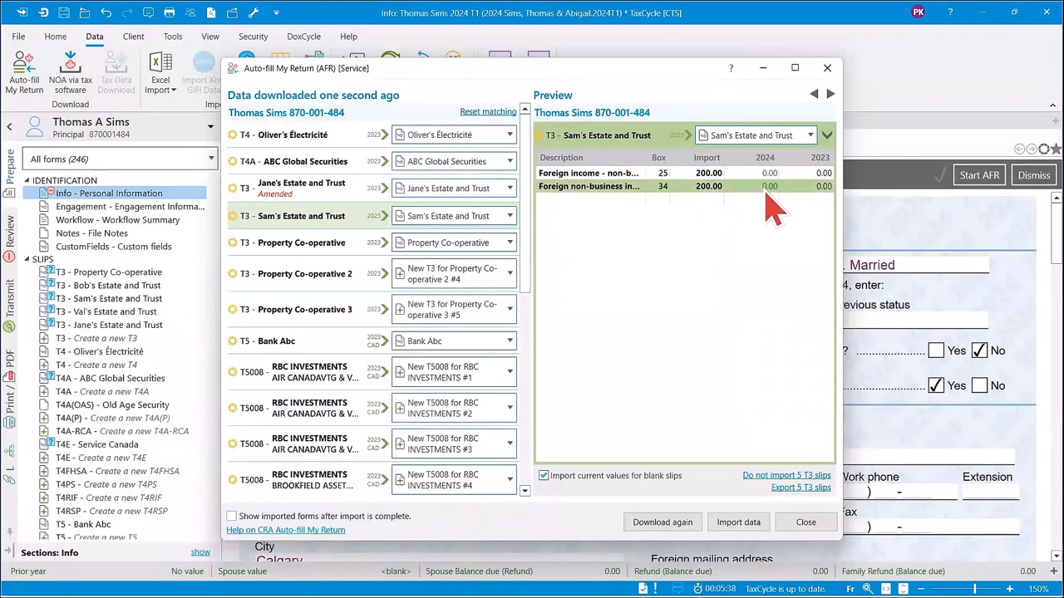
# Preview the first two RBC INVESTMENTS T5008 slips, export the 8 T5008 slips as an Excel file in the AFR folder, and open it.
pyautogui.click(308, 395)
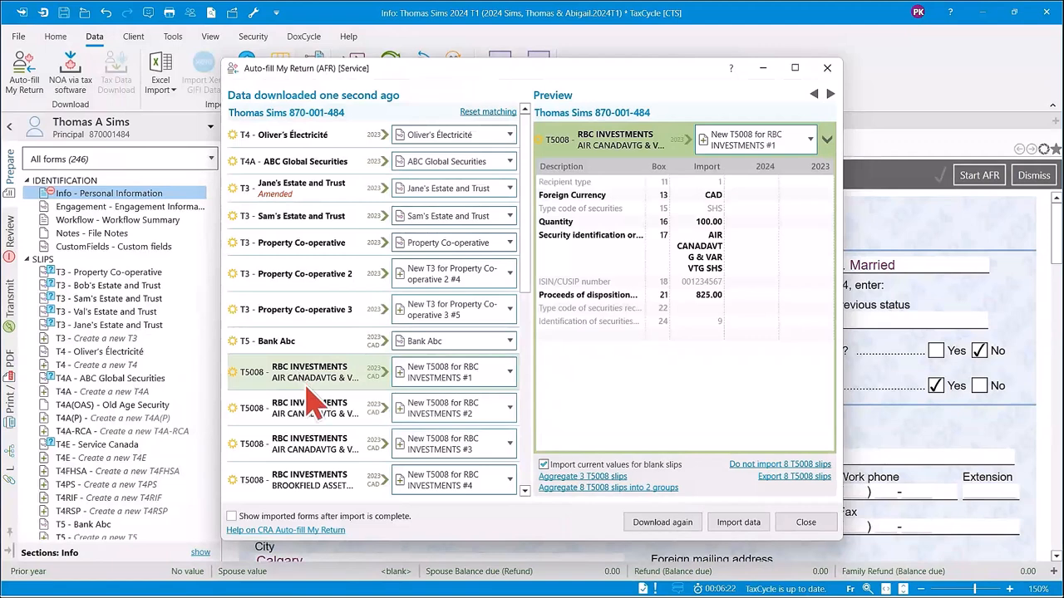
pyautogui.click(317, 418)
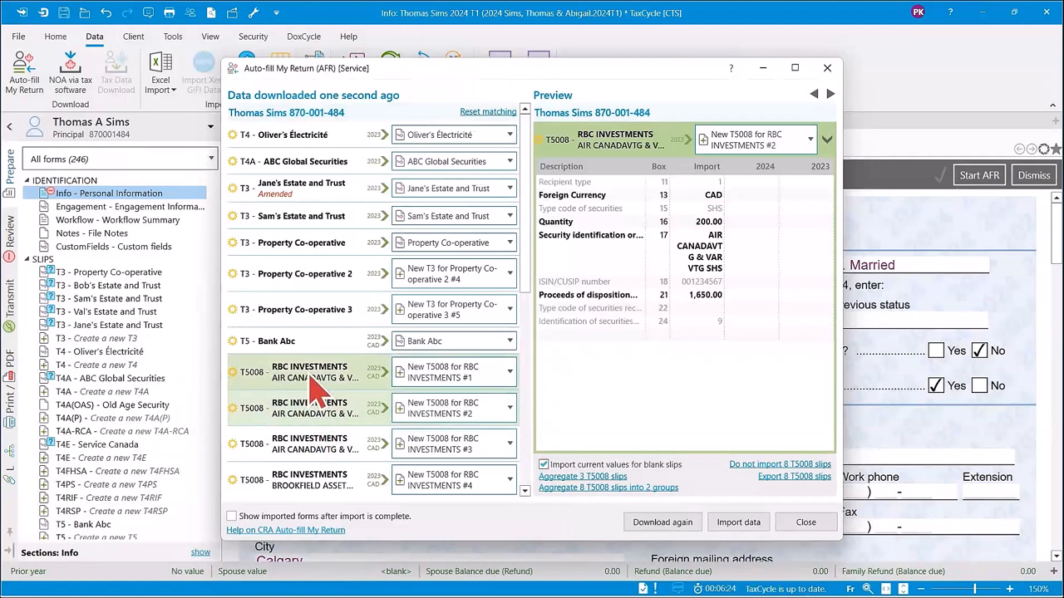
pyautogui.click(790, 479)
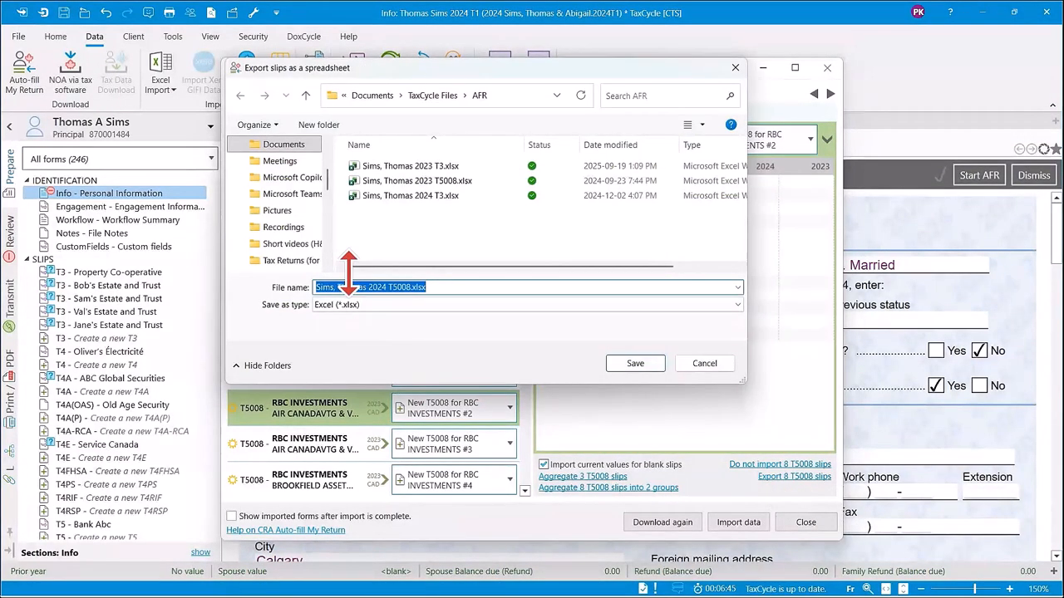
pyautogui.click(635, 366)
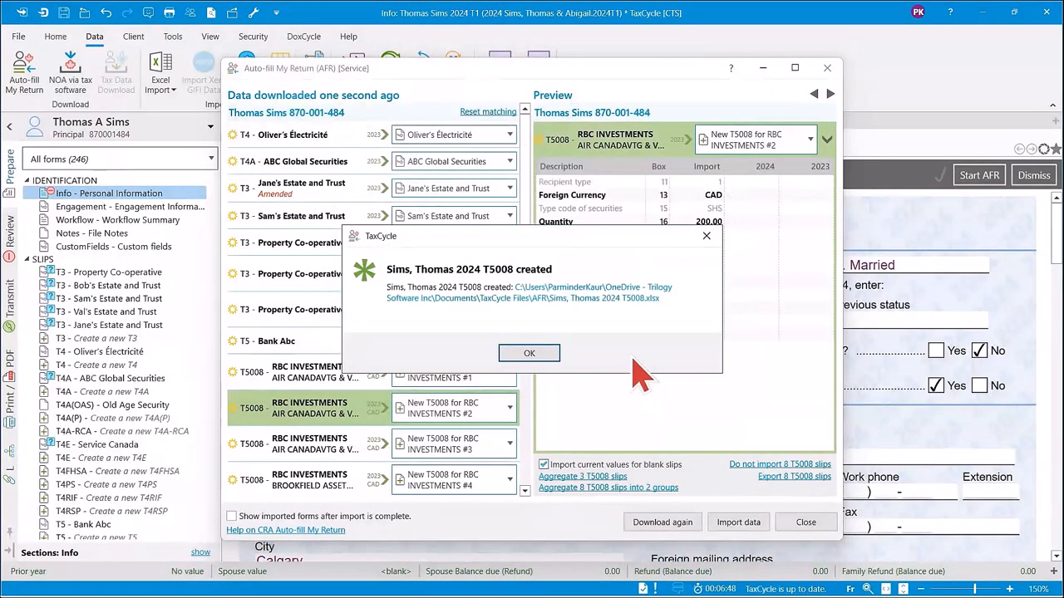
pyautogui.click(564, 291)
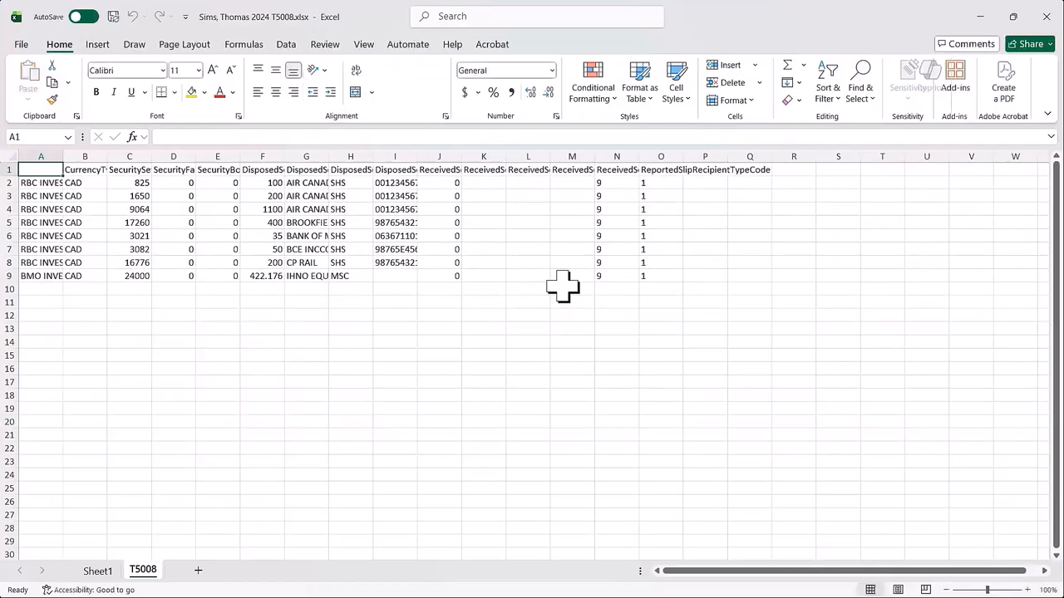
# Widen the columns of the T5008 sheet and examine the security settlement amounts and disposed quantities.
pyautogui.moveTo(45, 150); pyautogui.dragTo(814, 158)
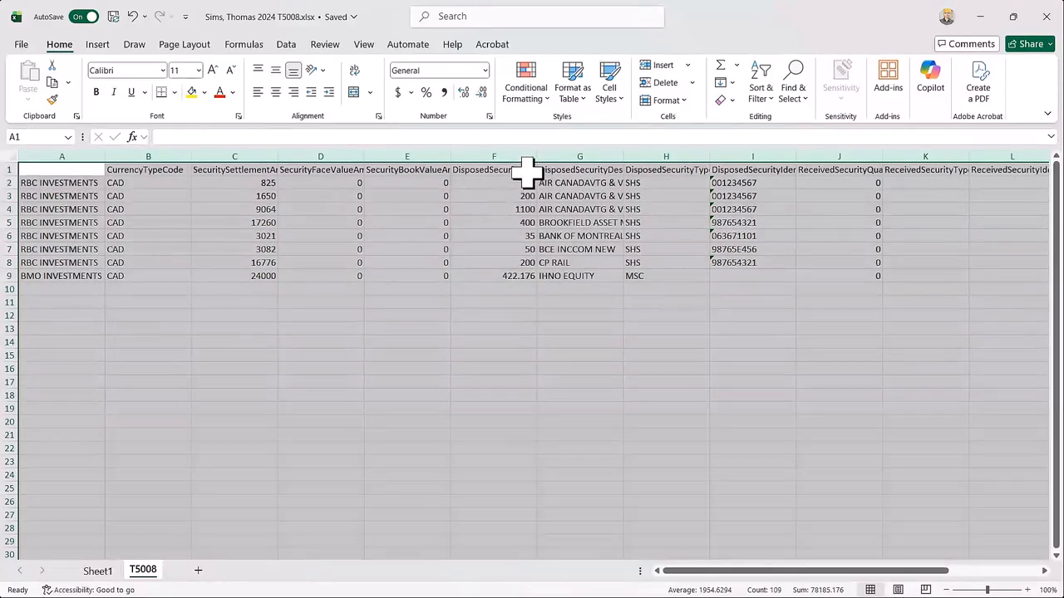
pyautogui.click(254, 275)
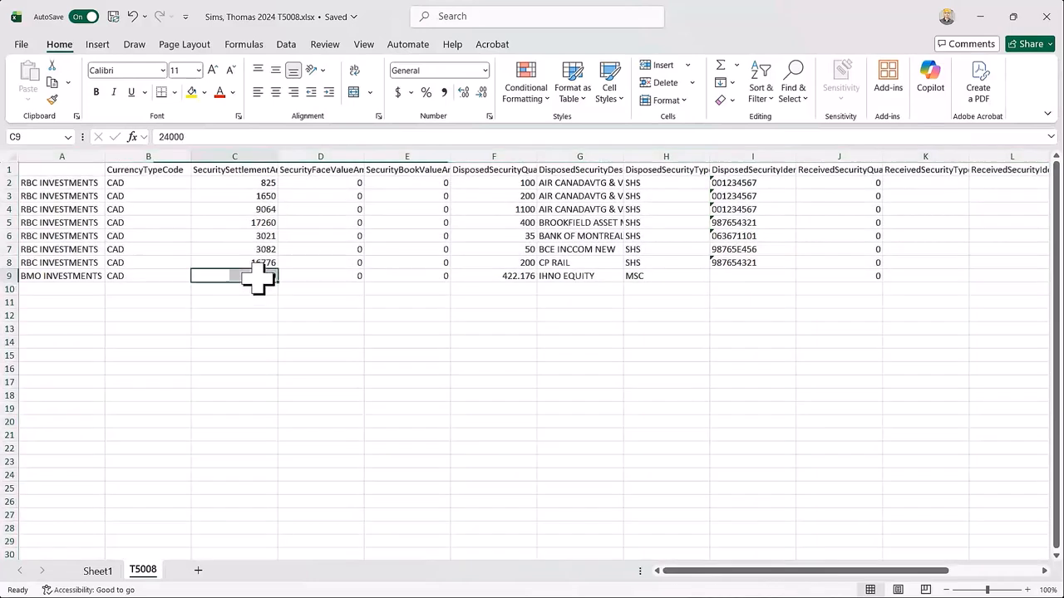
pyautogui.moveTo(254, 183); pyautogui.dragTo(265, 276)
pyautogui.moveTo(510, 181); pyautogui.dragTo(514, 276)
pyautogui.click(249, 286)
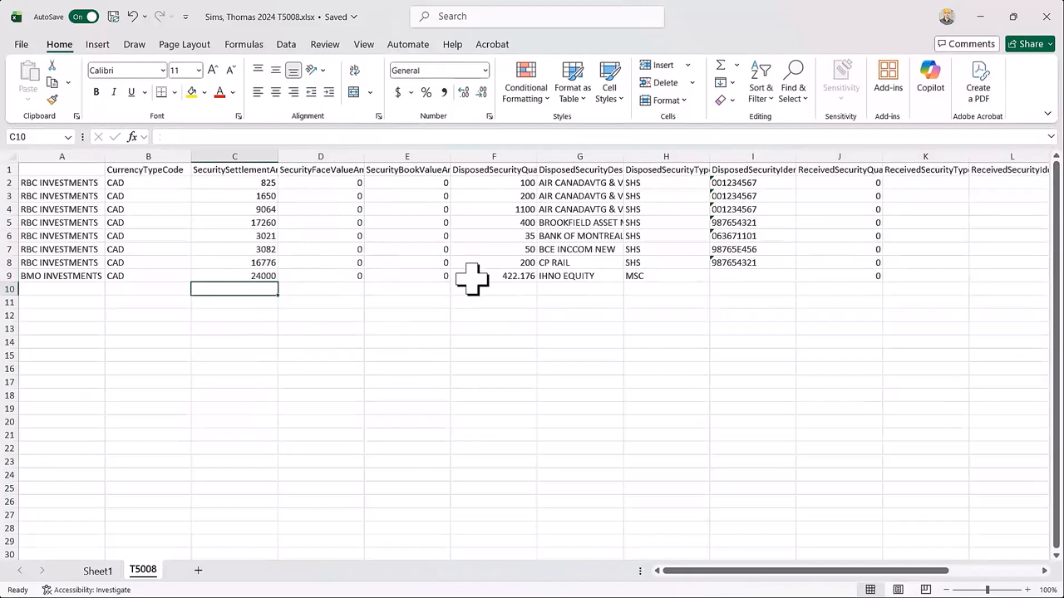
pyautogui.click(517, 289)
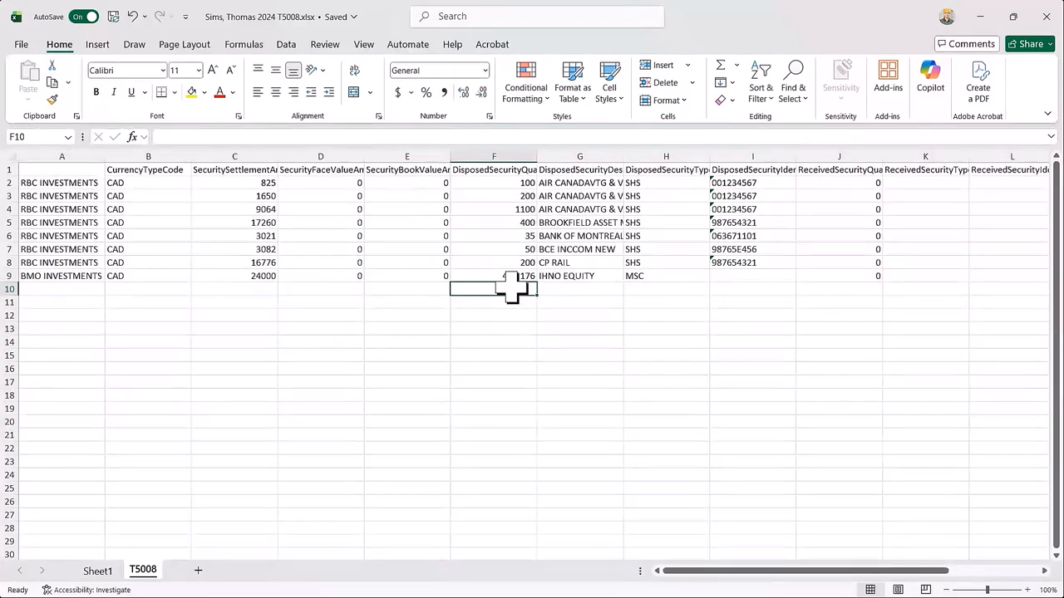
# Return to TaxCycle's Auto-fill My Return window, set all 8 T5008 slips to Do not import, and import the remaining data.
pyautogui.moveTo(594, 581)
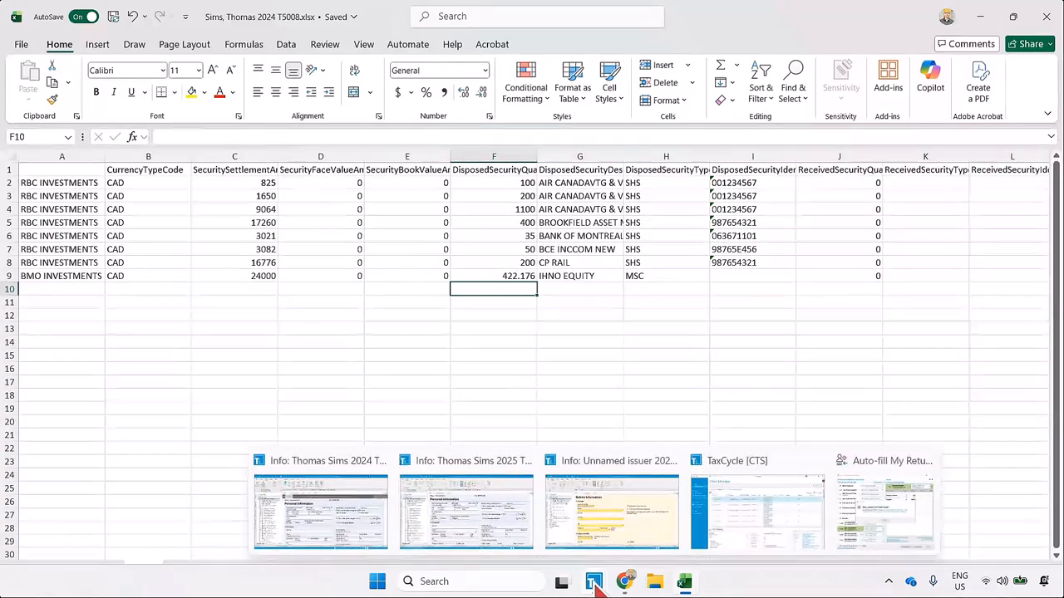
pyautogui.moveTo(469, 532)
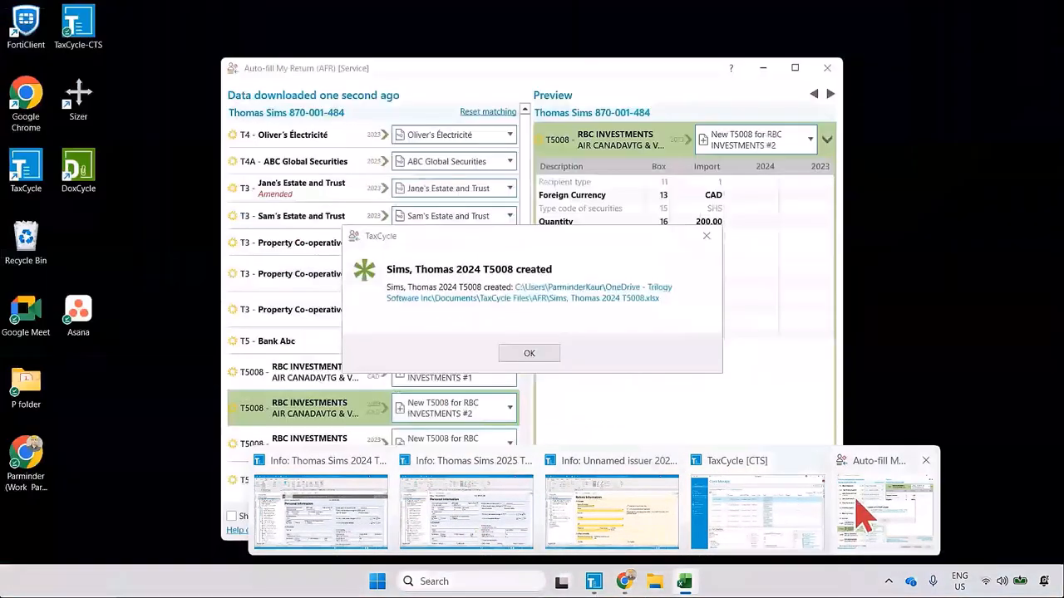
pyautogui.click(861, 505)
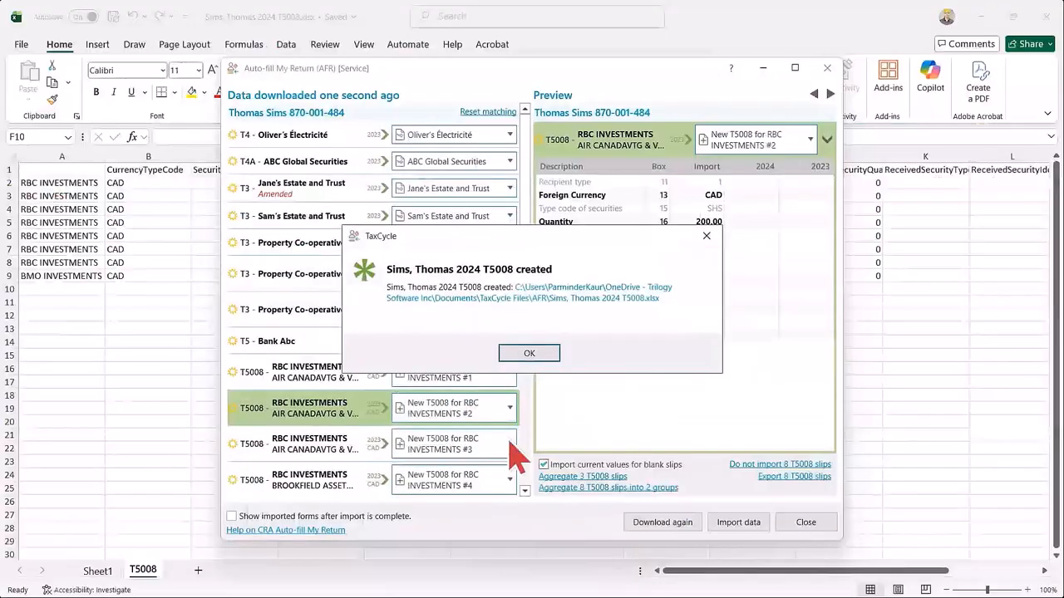
pyautogui.click(529, 354)
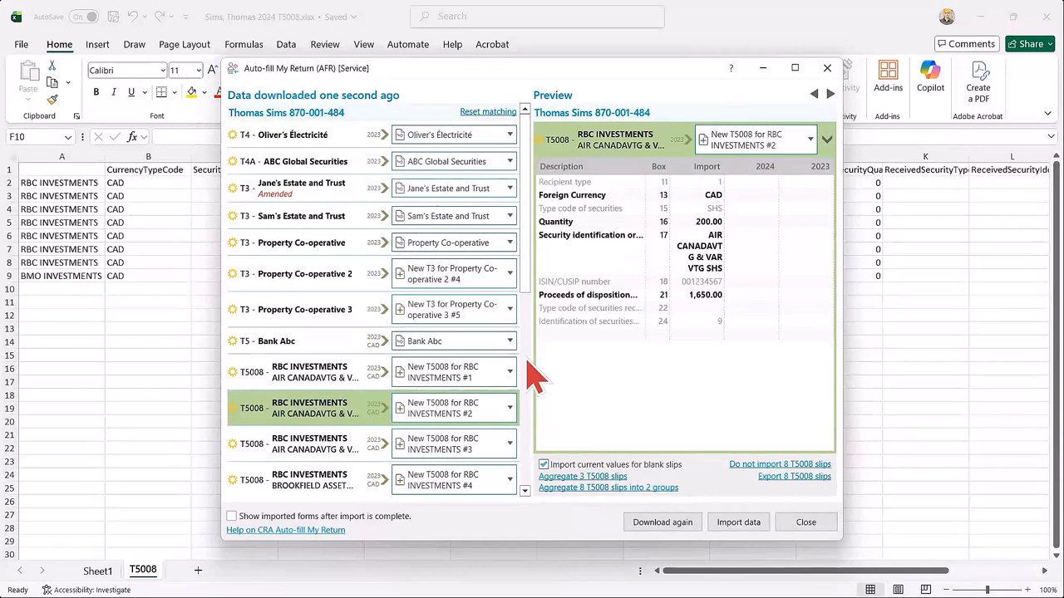
pyautogui.click(774, 466)
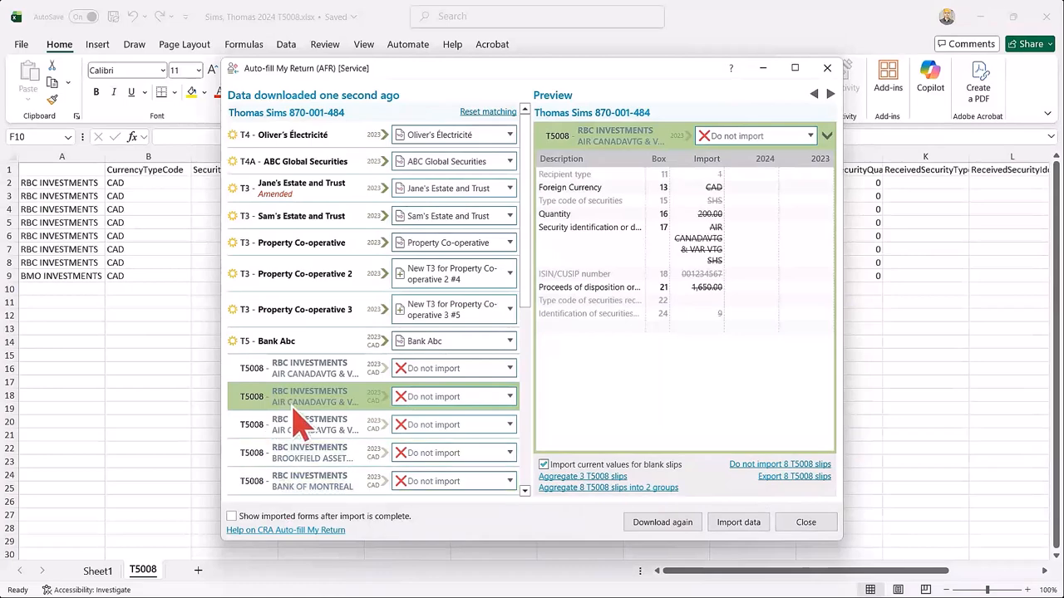
pyautogui.moveTo(527, 267)
pyautogui.mouseDown()
pyautogui.moveTo(532, 366)
pyautogui.moveTo(530, 276)
pyautogui.mouseUp()
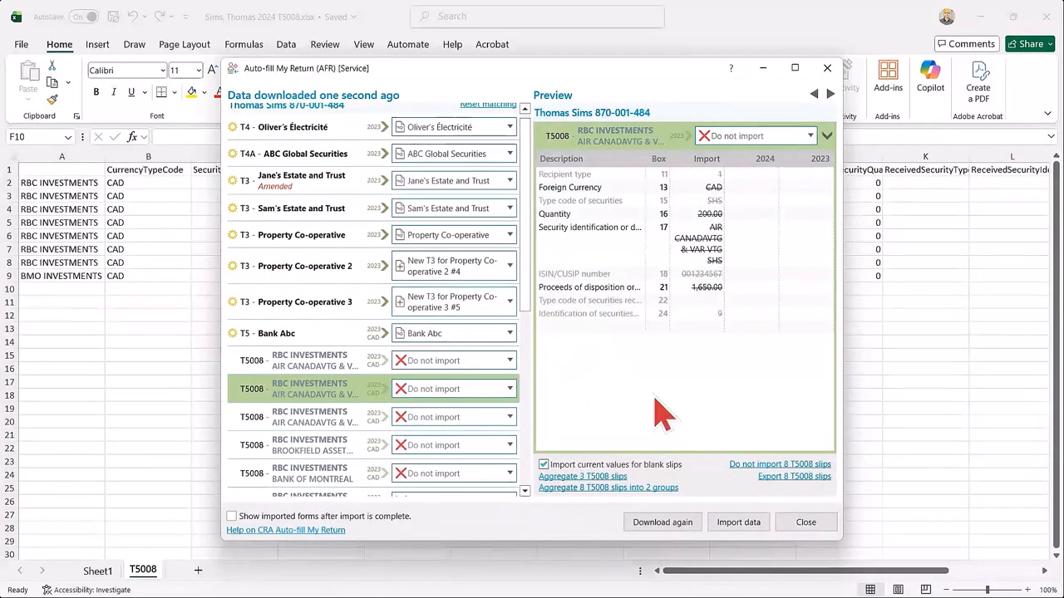
pyautogui.click(737, 523)
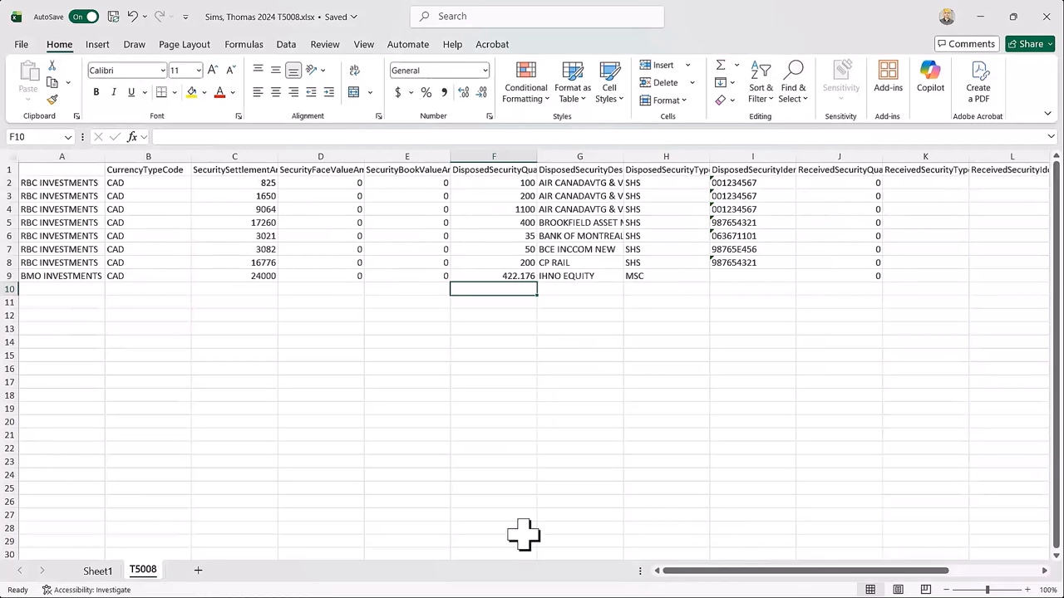
# Switch to the client's 2024 T1 return in TaxCycle and view the Service Canada T4E slip and the blank T5008 form.
pyautogui.moveTo(597, 585)
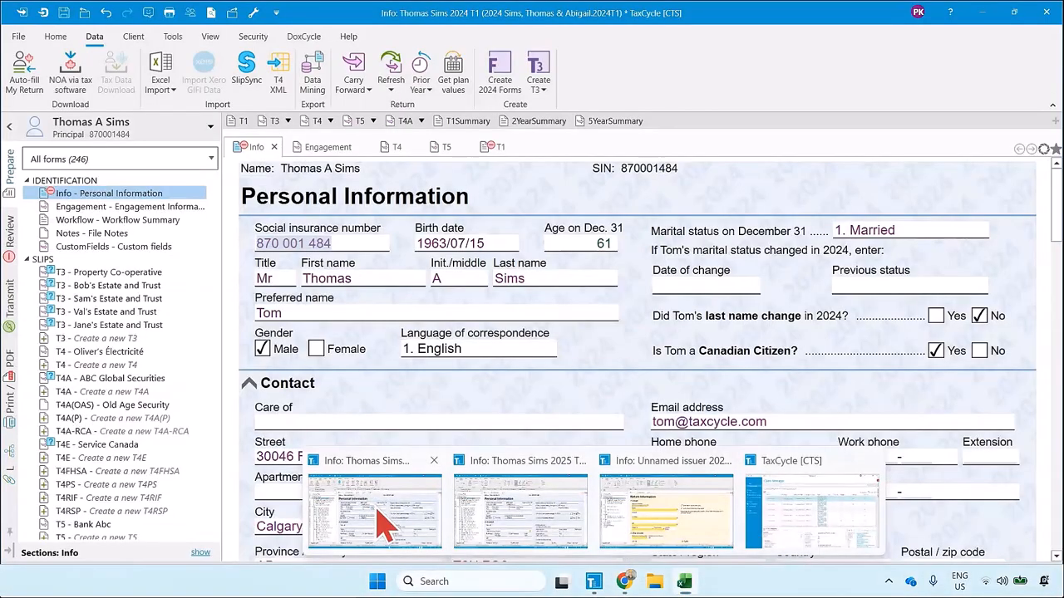
pyautogui.click(379, 510)
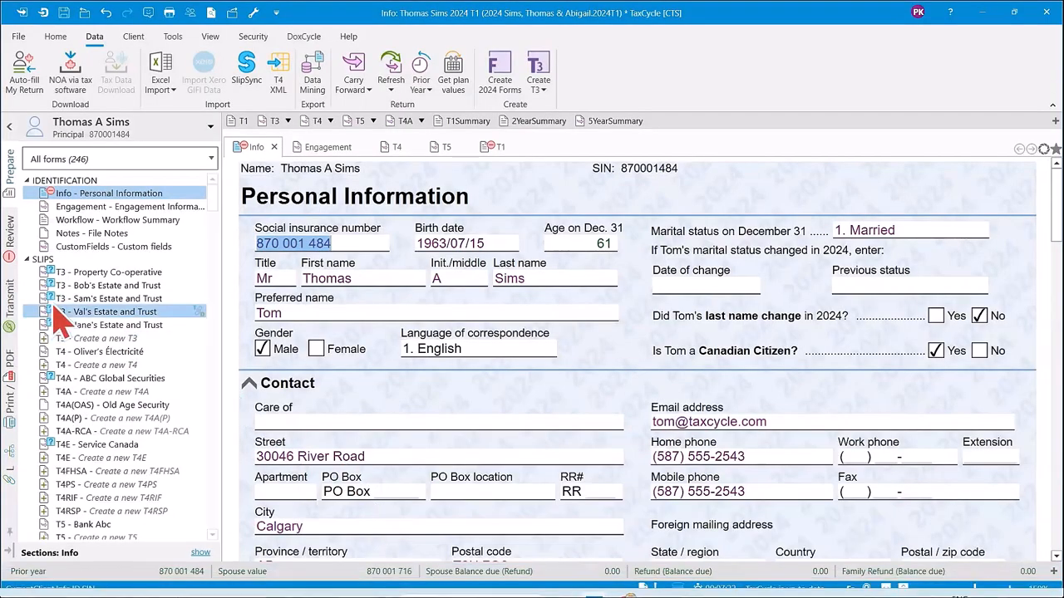
pyautogui.click(96, 445)
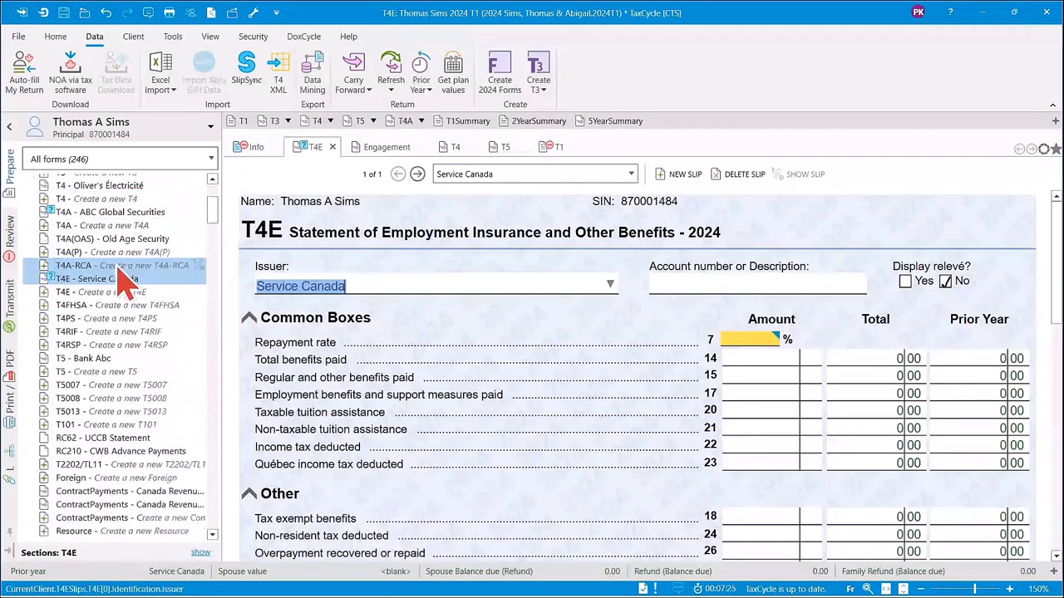
pyautogui.click(106, 399)
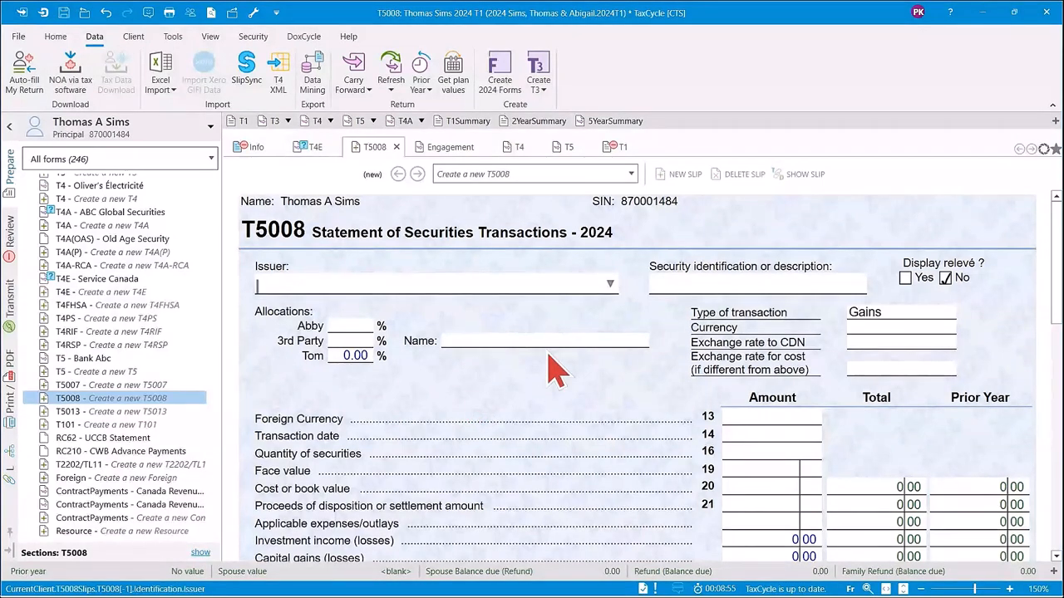
# Switch to the client's 2025 T1 return and open the T2125 form for Mountains of Cupcakes.
pyautogui.moveTo(592, 596)
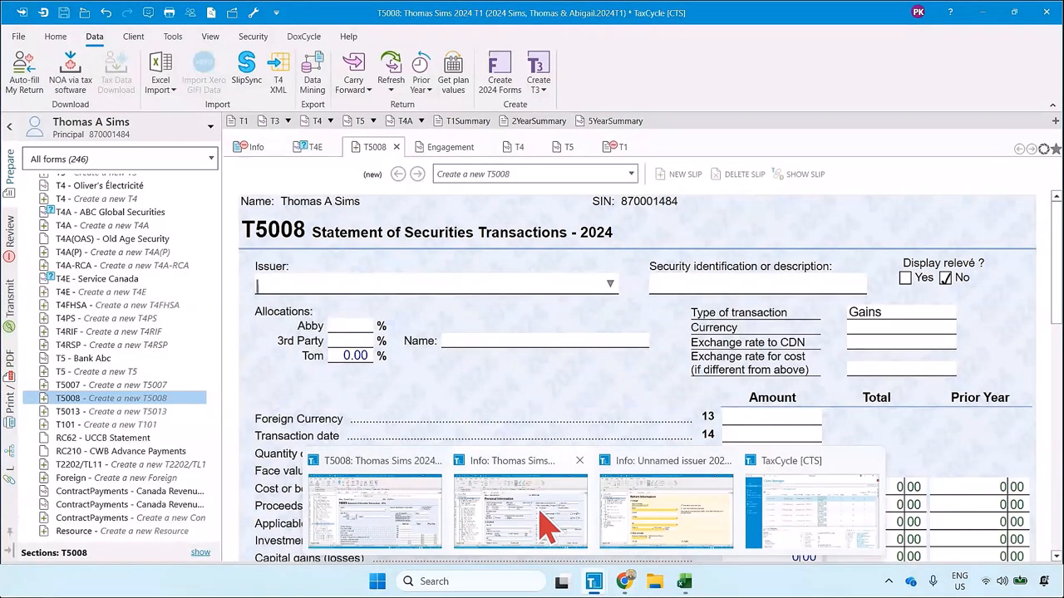
pyautogui.click(541, 524)
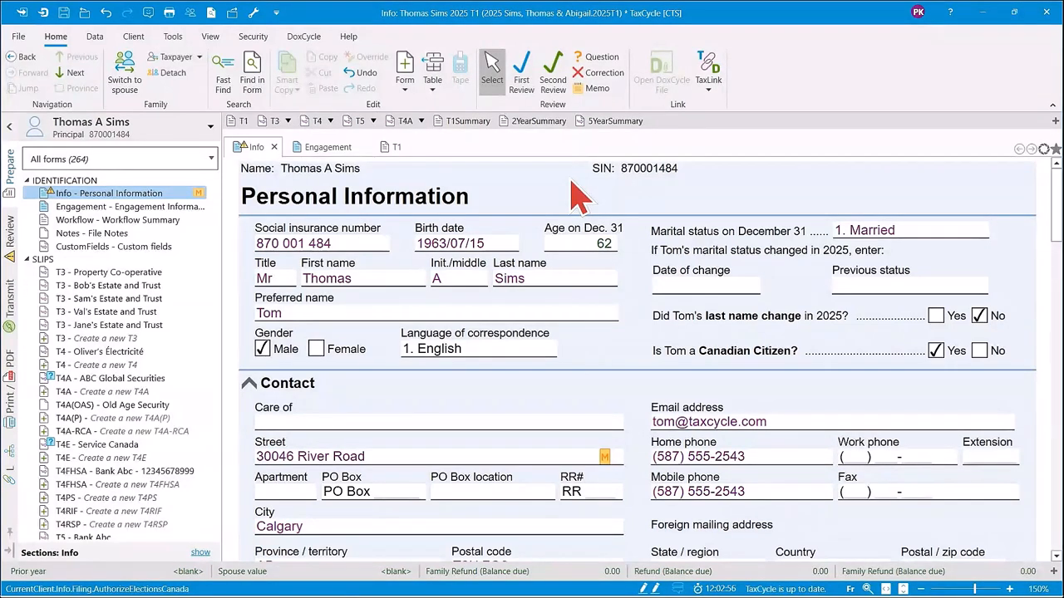
pyautogui.press('F4')
pyautogui.write('t2125')
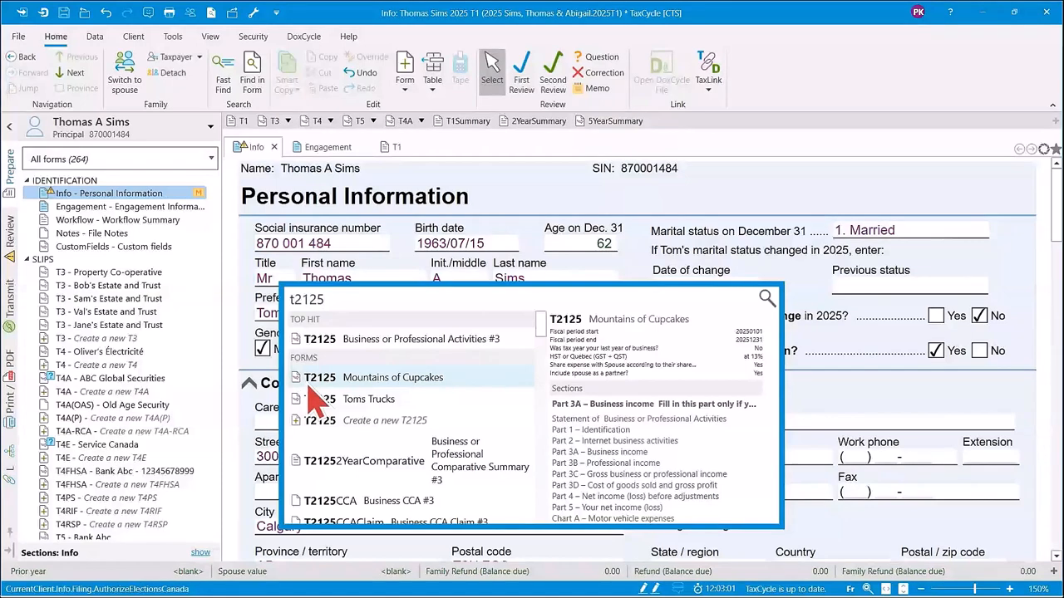
pyautogui.click(387, 381)
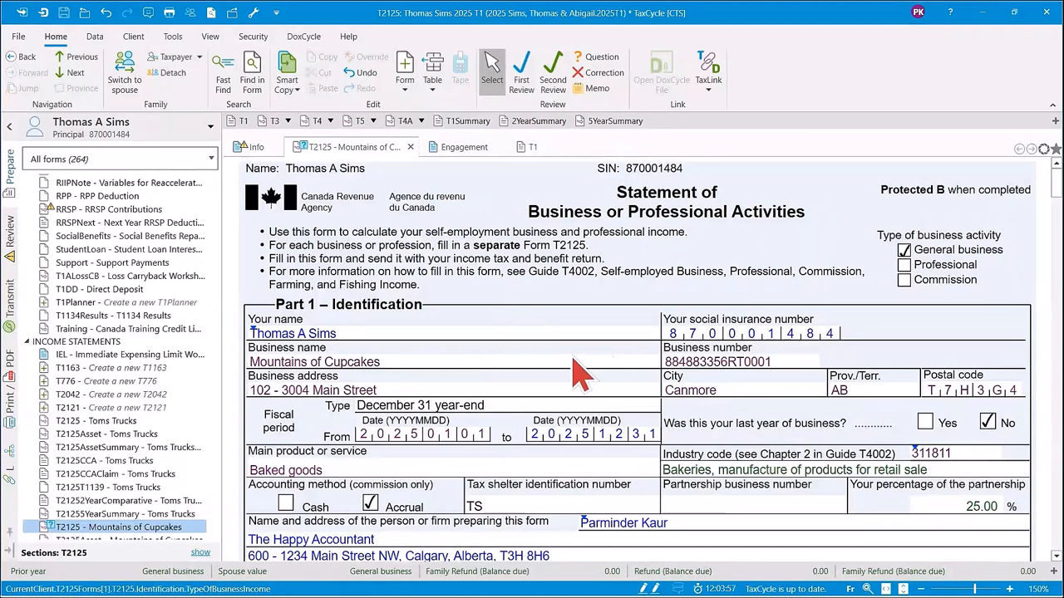
# Look over the Excel import and template options available for the T2125 form.
pyautogui.click(94, 42)
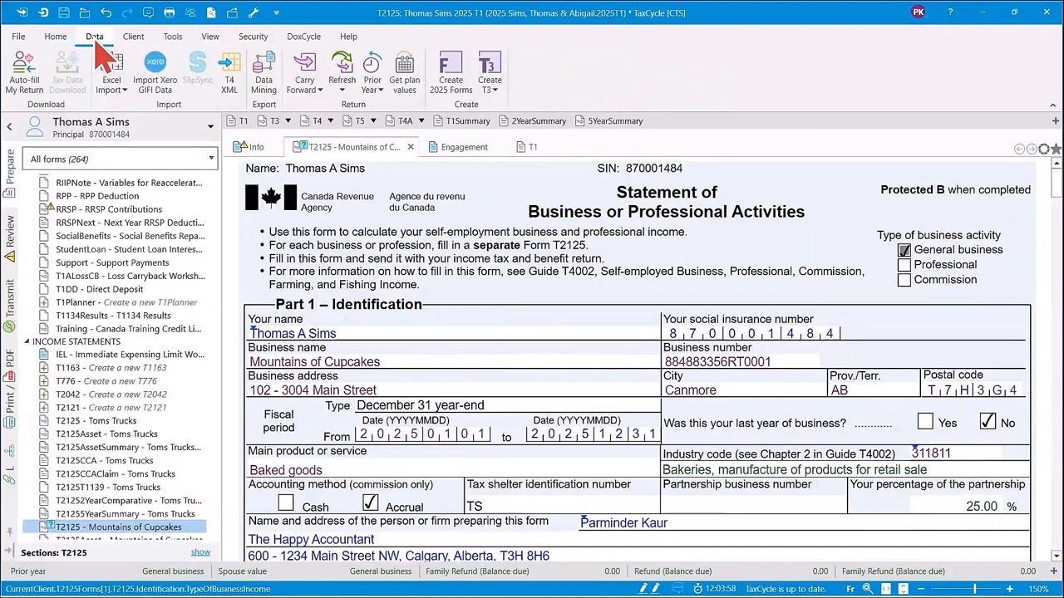
pyautogui.click(125, 92)
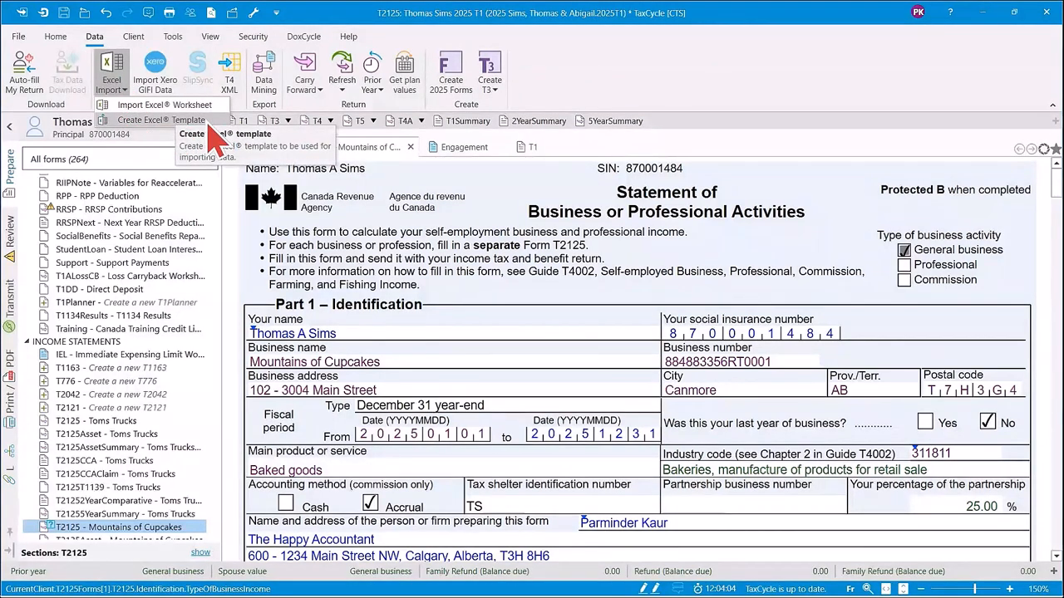
pyautogui.click(479, 329)
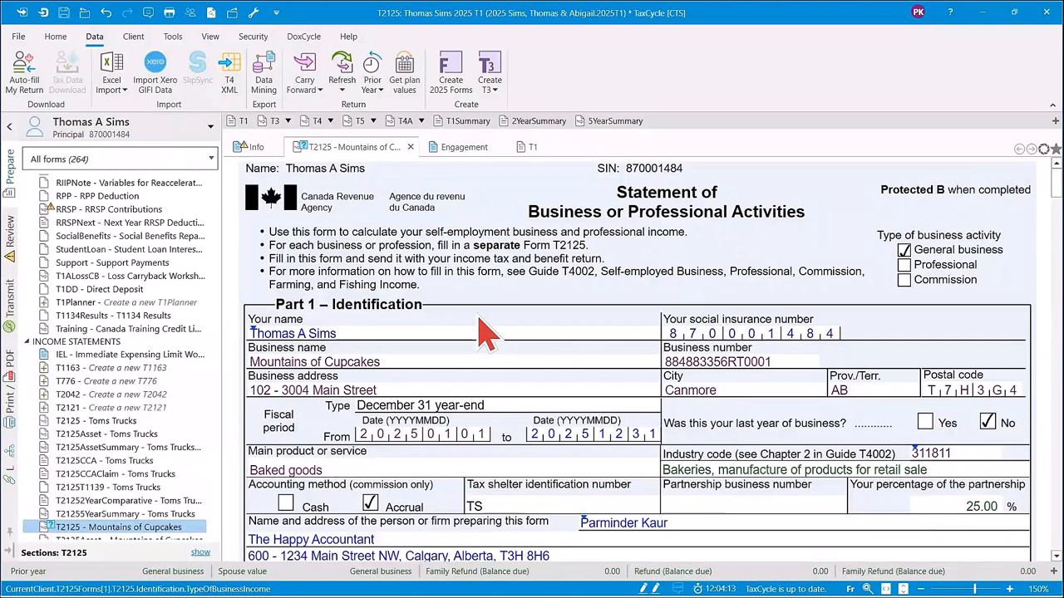
# Add four other income descriptions in Part 3C of the T2125: "other income 1", "2", "3" and "4".
pyautogui.scroll(-10, 641, 344)
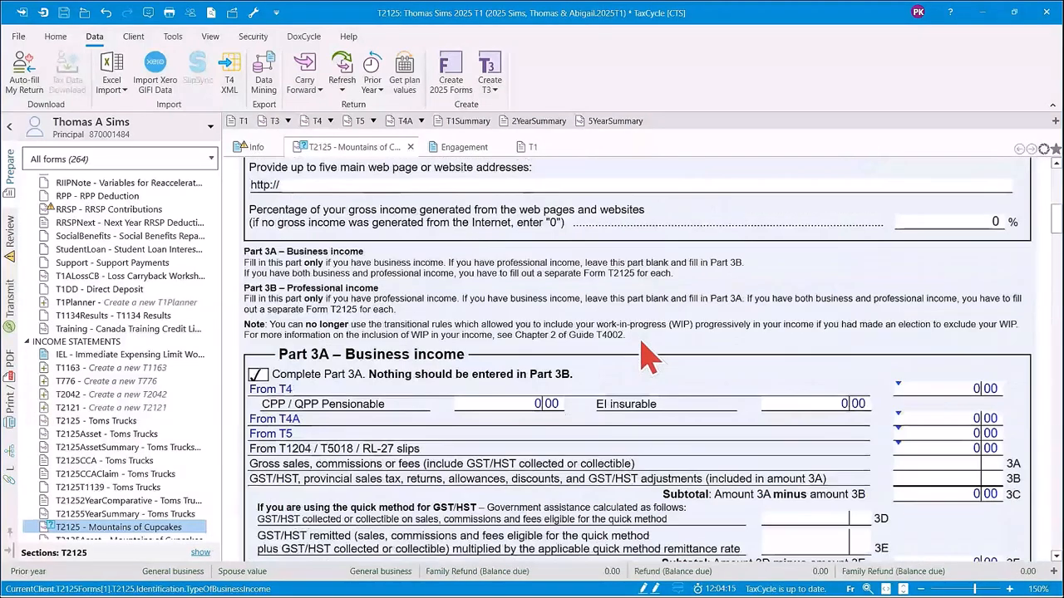
pyautogui.scroll(-3, 641, 343)
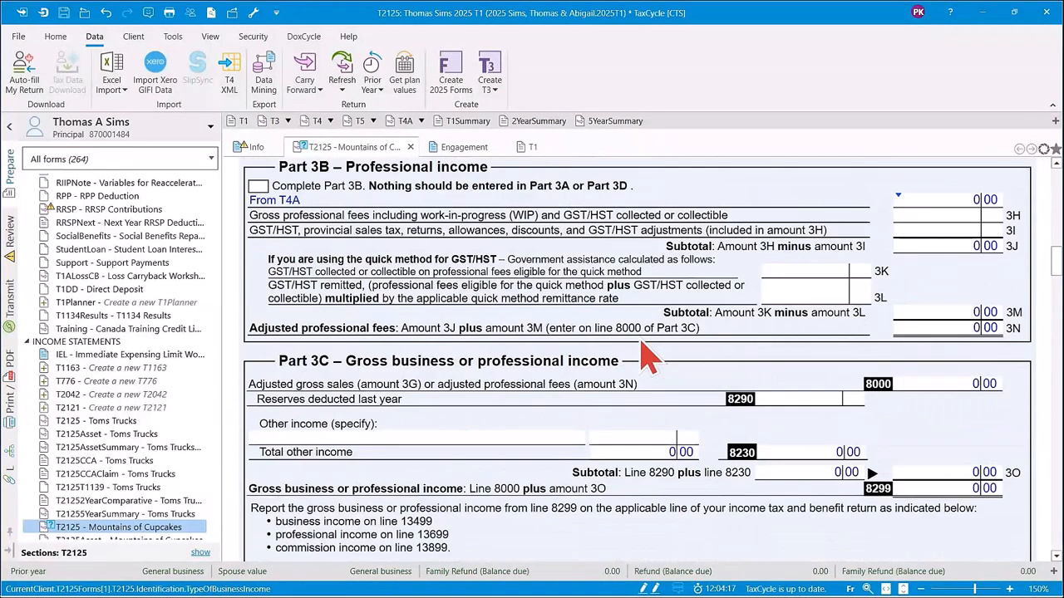
pyautogui.click(290, 440)
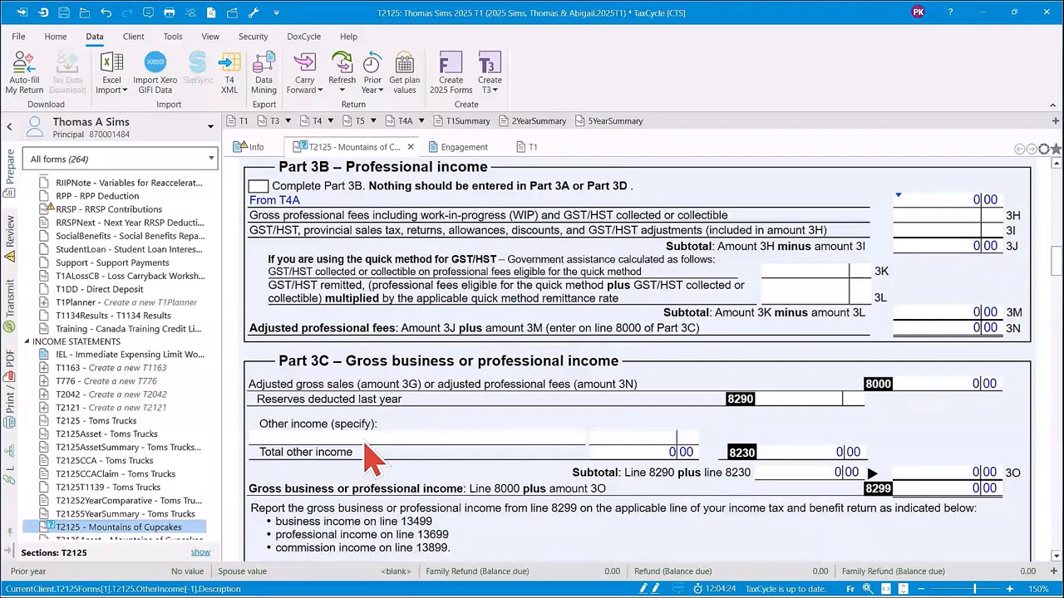
pyautogui.write('other 1')
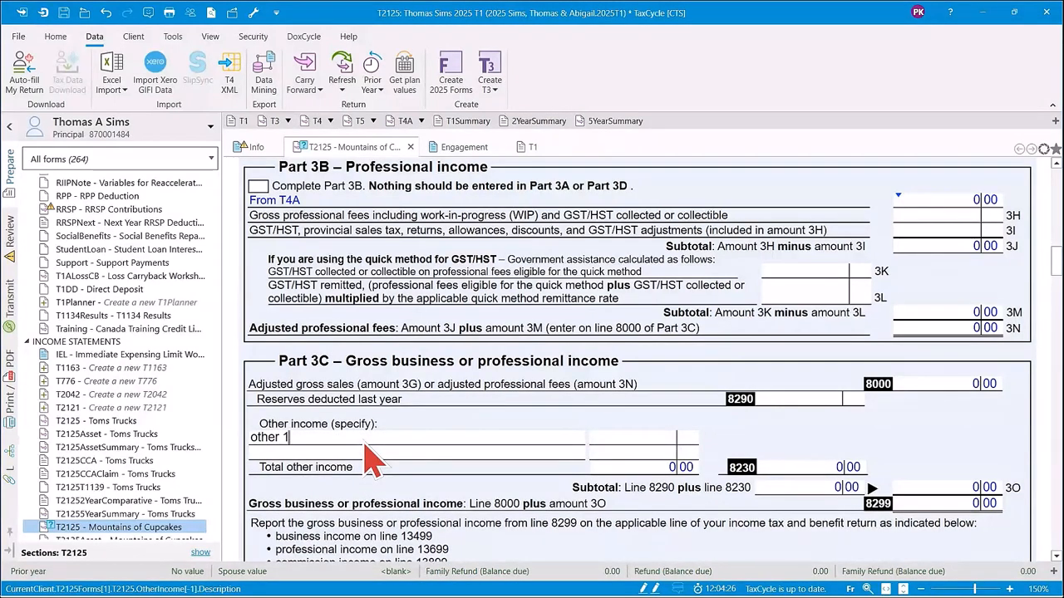
pyautogui.click(280, 440)
pyautogui.write('in')
pyautogui.write('2')
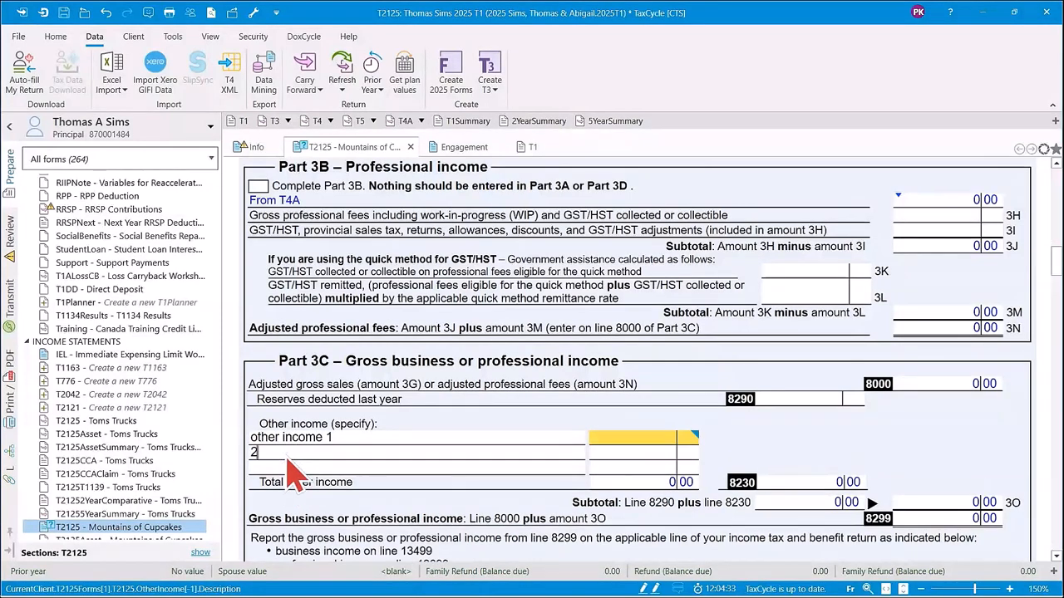
pyautogui.click(280, 470)
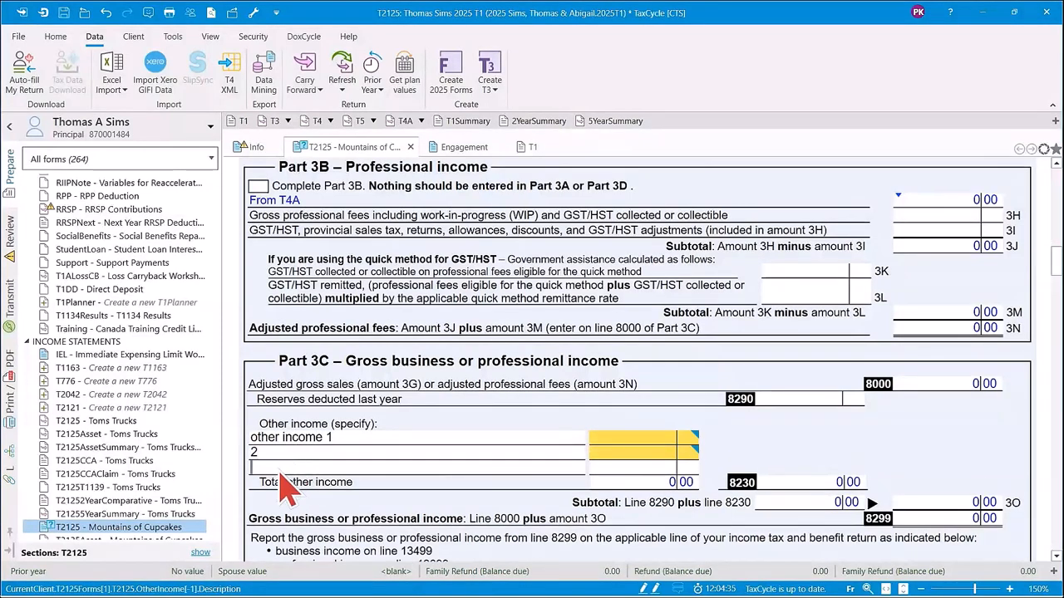
pyautogui.write('3')
pyautogui.click(280, 482)
pyautogui.write('5')
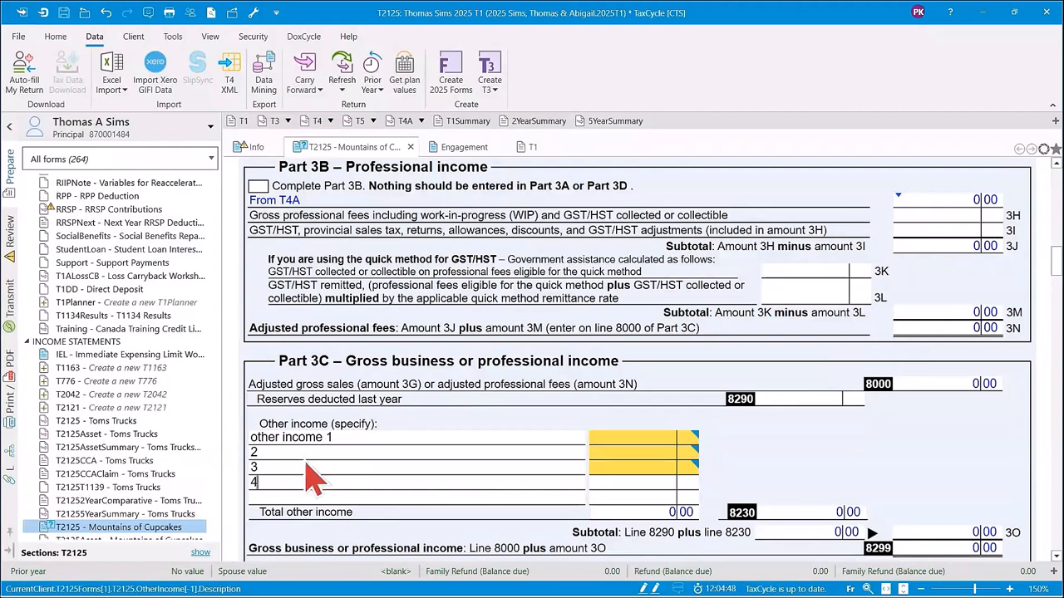
# Create an Excel template from the T2125, save it as T2125 Template.xlsx in Documents, and open it.
pyautogui.click(123, 90)
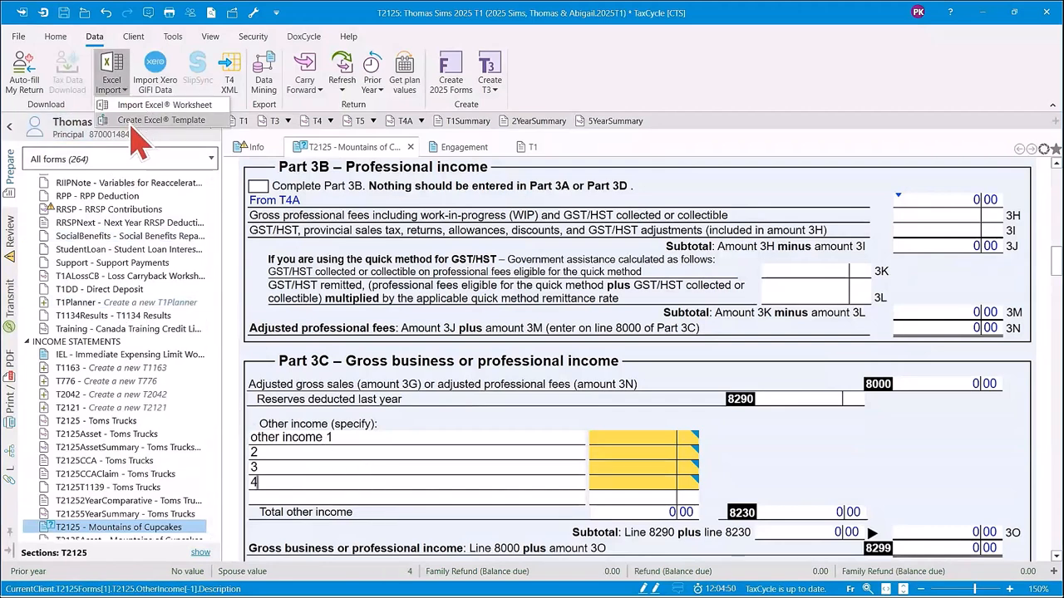
pyautogui.click(133, 123)
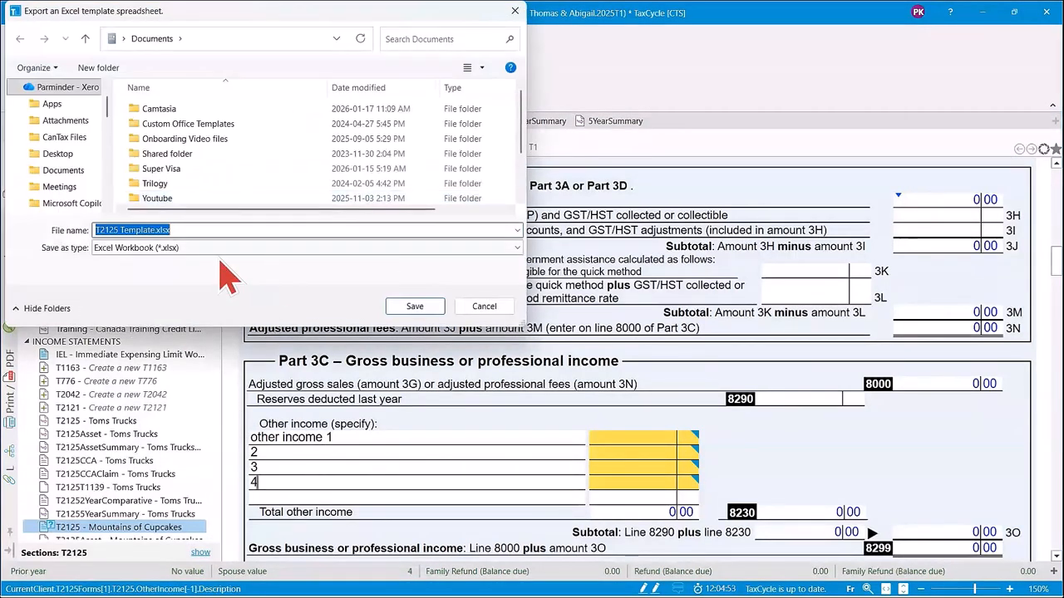
pyautogui.click(407, 306)
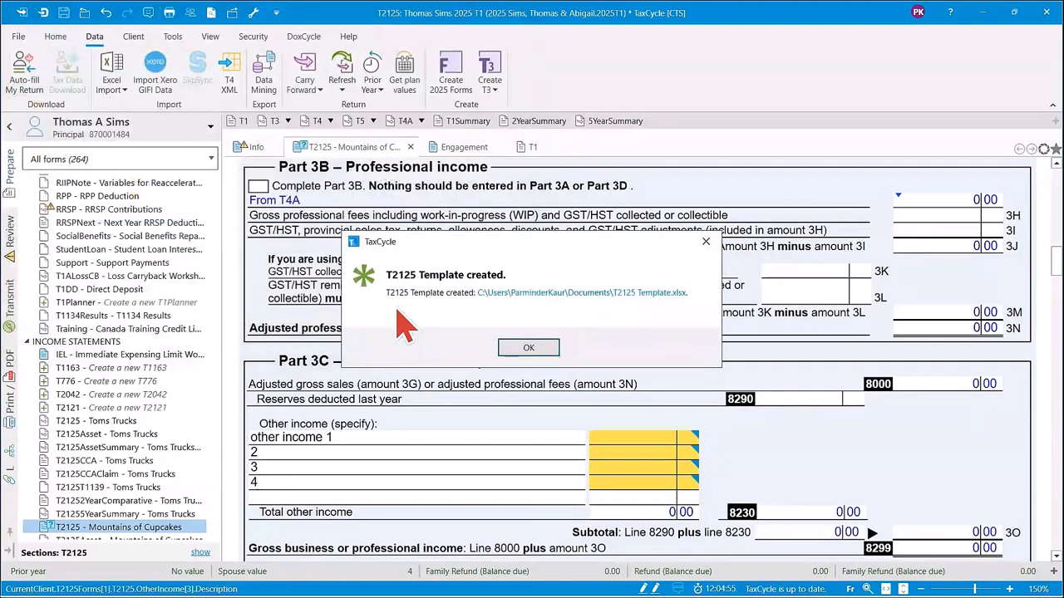
pyautogui.click(555, 307)
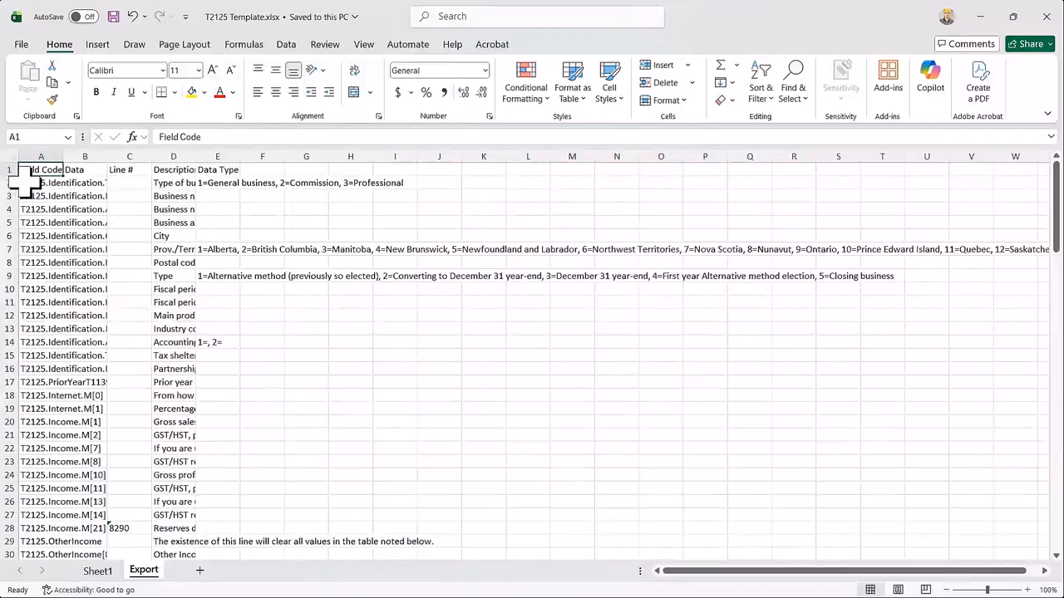
# Widen columns A to E of the template's Export sheet so the field codes and descriptions are readable.
pyautogui.click(50, 157)
pyautogui.moveTo(54, 158); pyautogui.dragTo(297, 162)
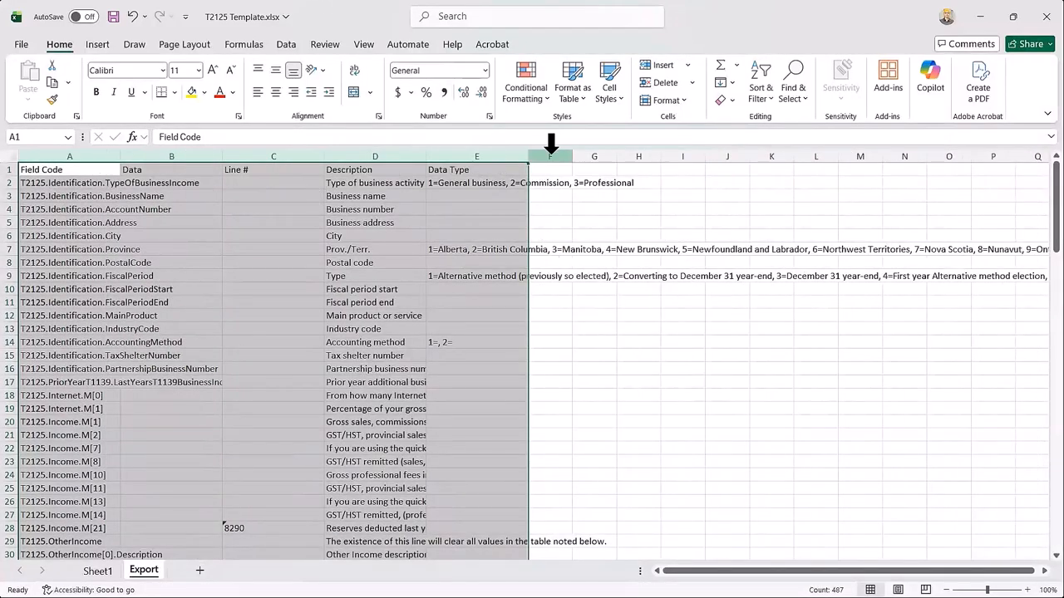
pyautogui.moveTo(527, 161); pyautogui.dragTo(571, 161)
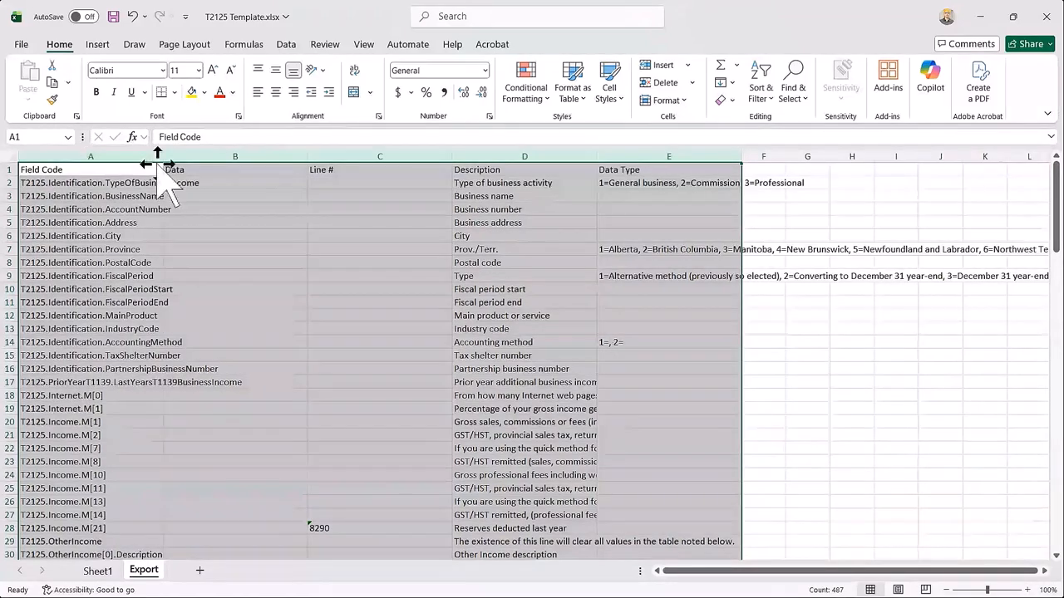
# Examine the Data, Line # and Description columns and the data cells for business number, address, city and province.
pyautogui.click(249, 156)
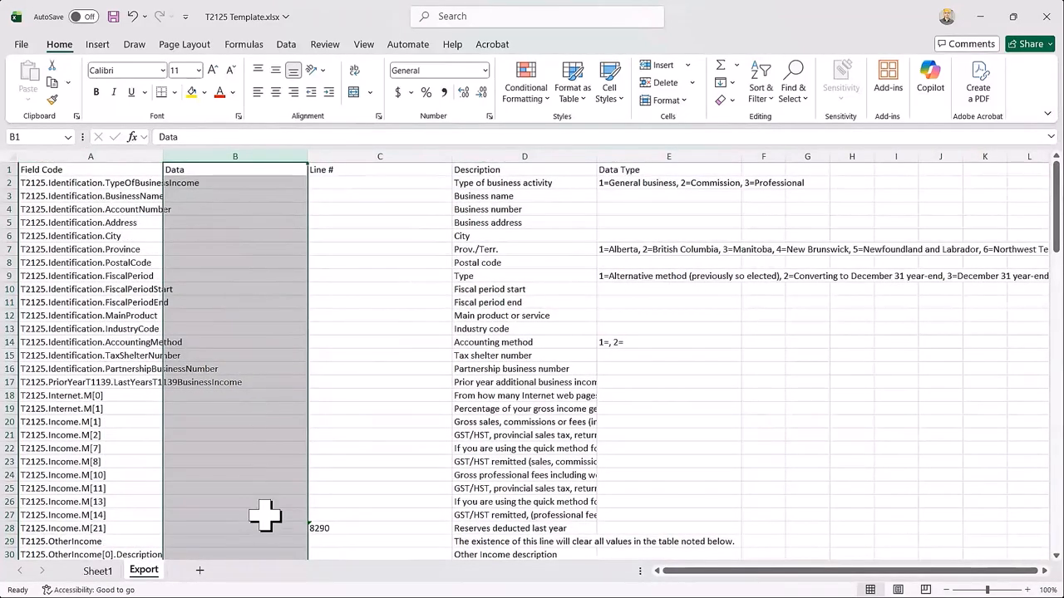
pyautogui.click(428, 157)
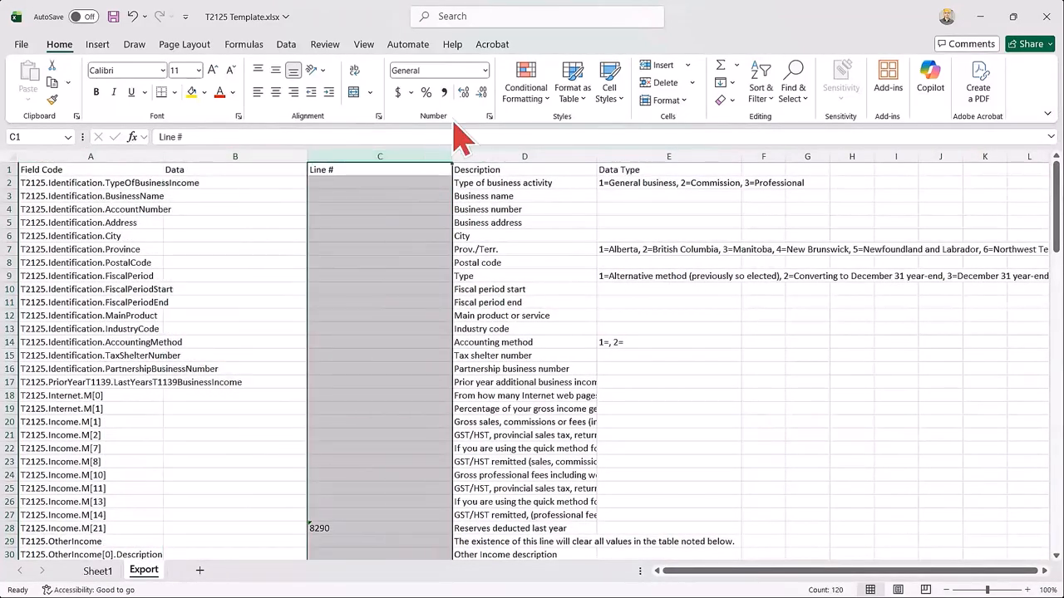
pyautogui.click(553, 150)
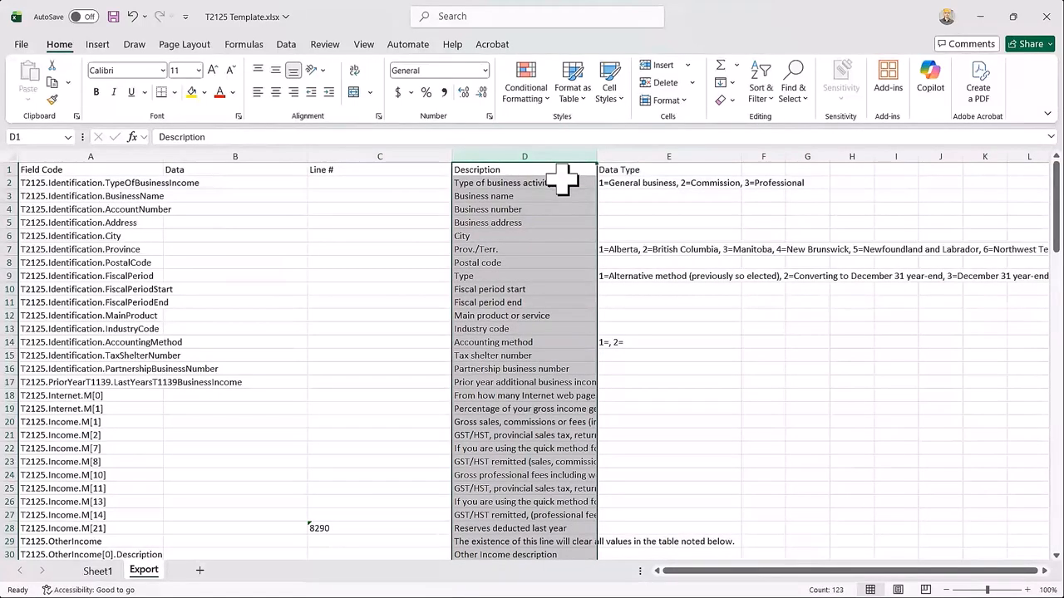
pyautogui.click(511, 236)
pyautogui.click(491, 209)
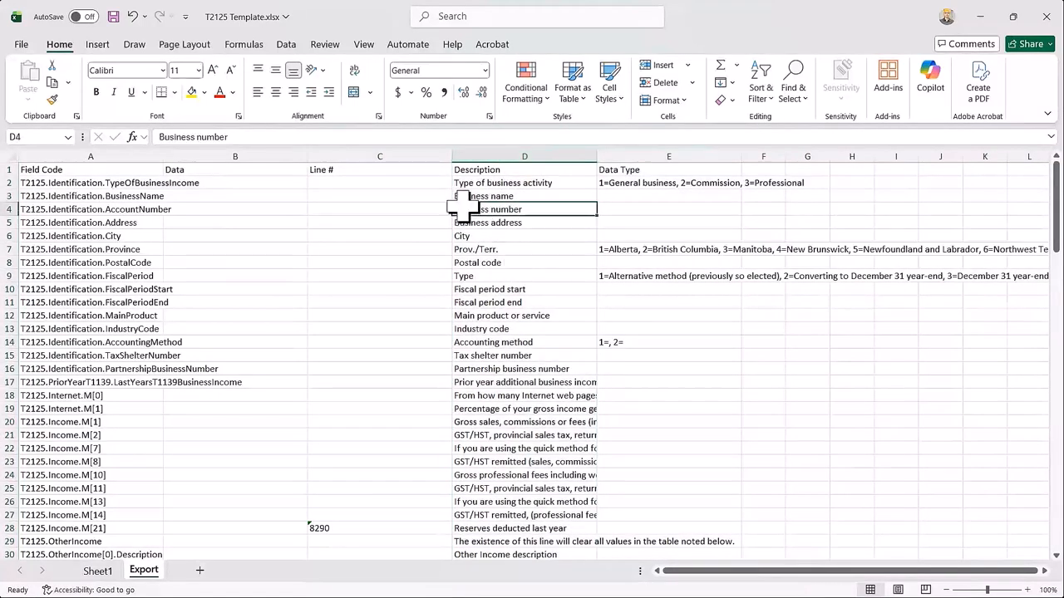
pyautogui.click(236, 211)
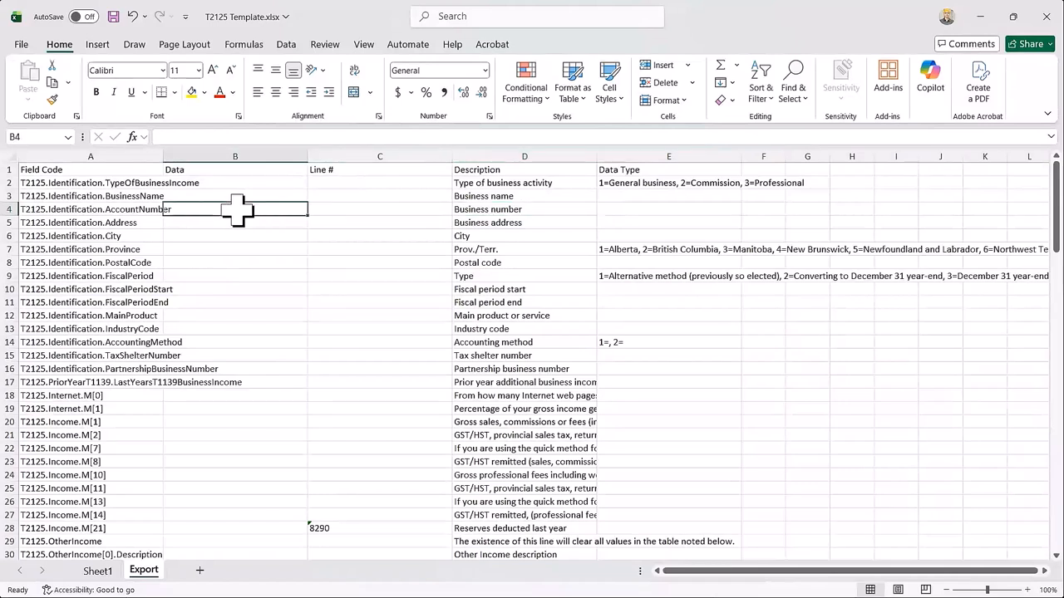
pyautogui.click(248, 223)
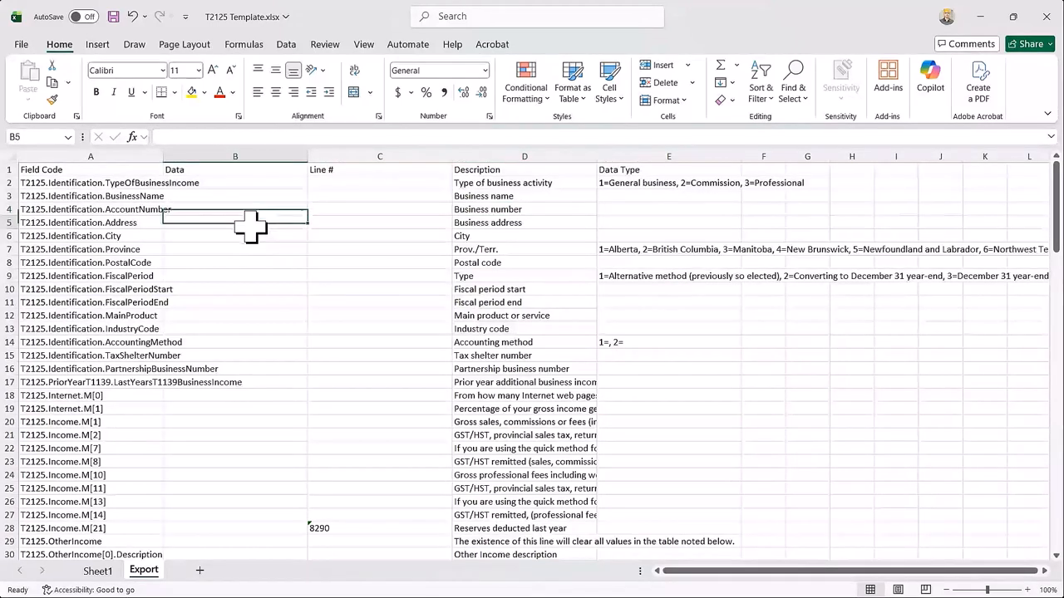
pyautogui.click(251, 235)
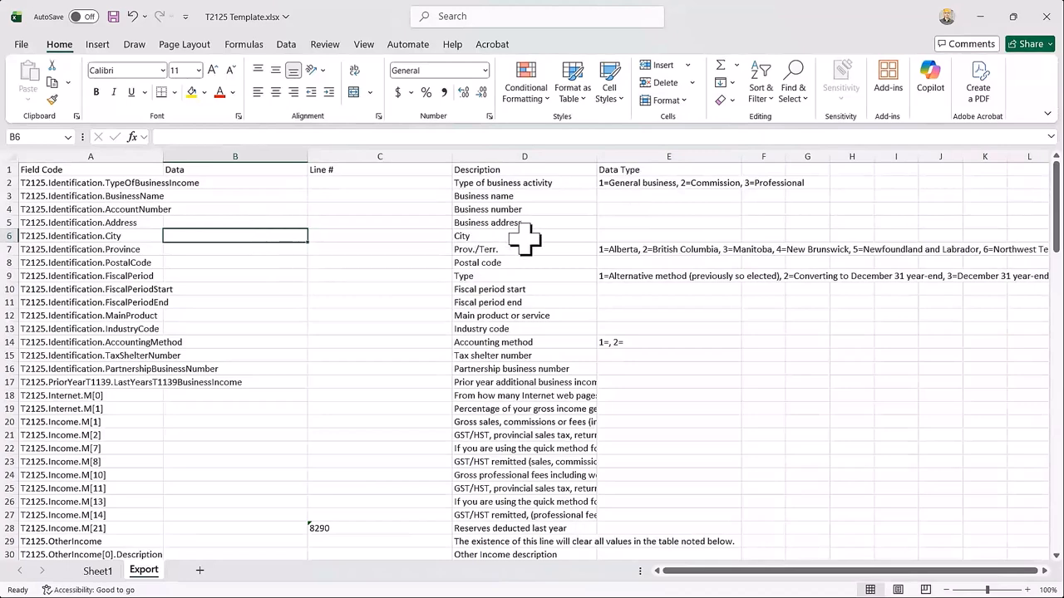
pyautogui.click(277, 251)
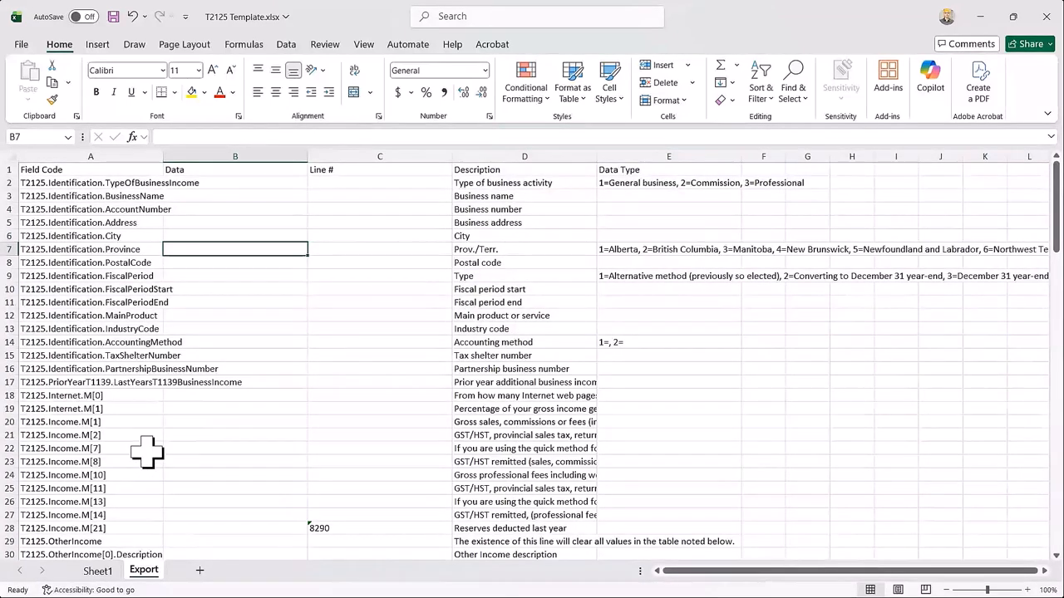
# Review the template's Other Income description and amount rows and the cost of goods sold rows below them.
pyautogui.scroll(-4, 147, 452)
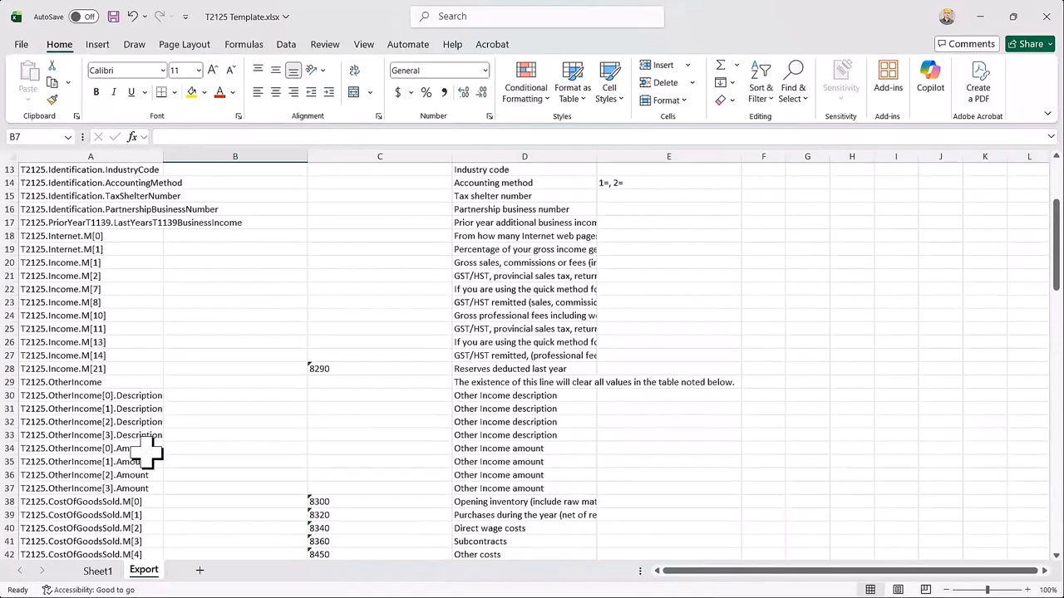
pyautogui.scroll(-1, 108, 445)
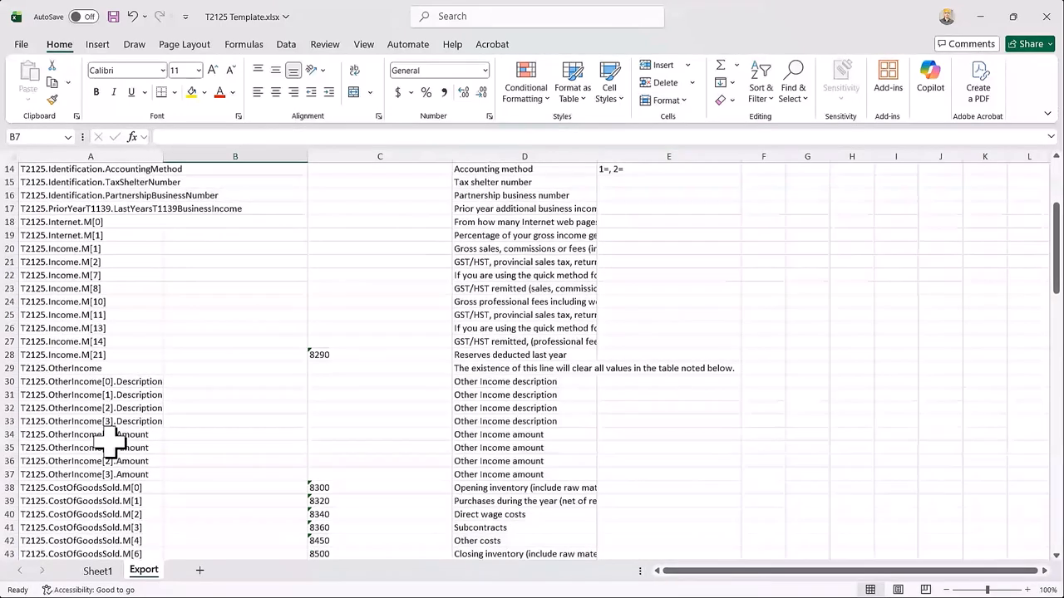
pyautogui.scroll(-1, 109, 446)
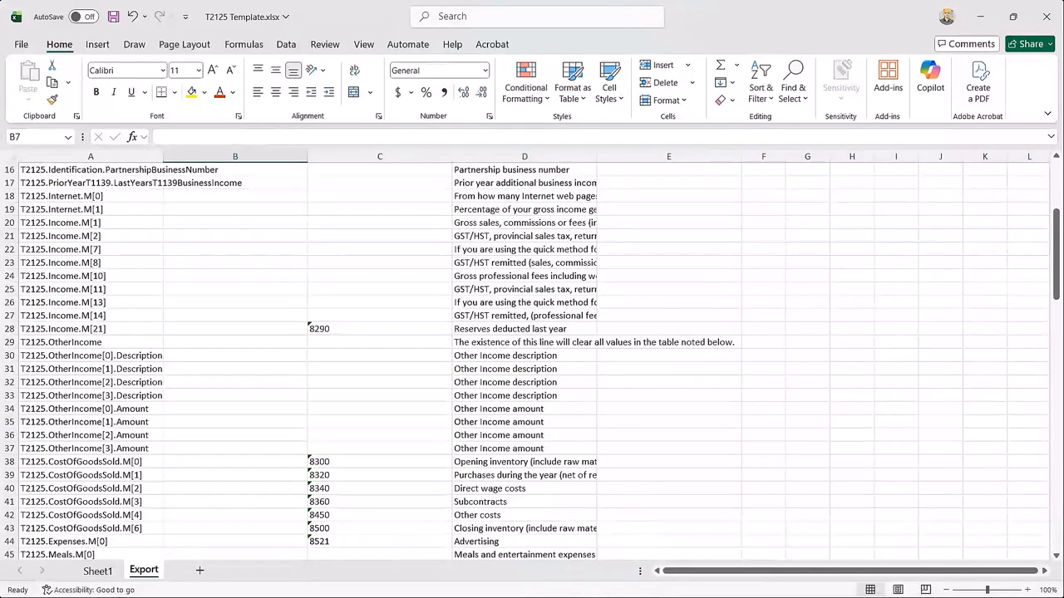
# Switch back to the 2025 T1 return in TaxCycle and open a new blank T2125 form.
pyautogui.moveTo(593, 581)
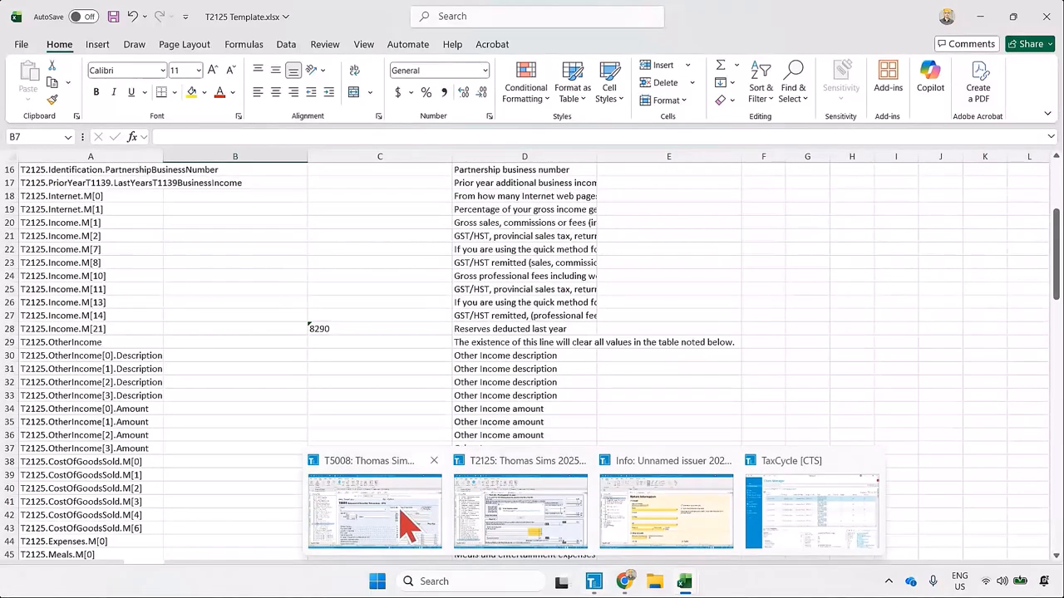
pyautogui.moveTo(406, 522)
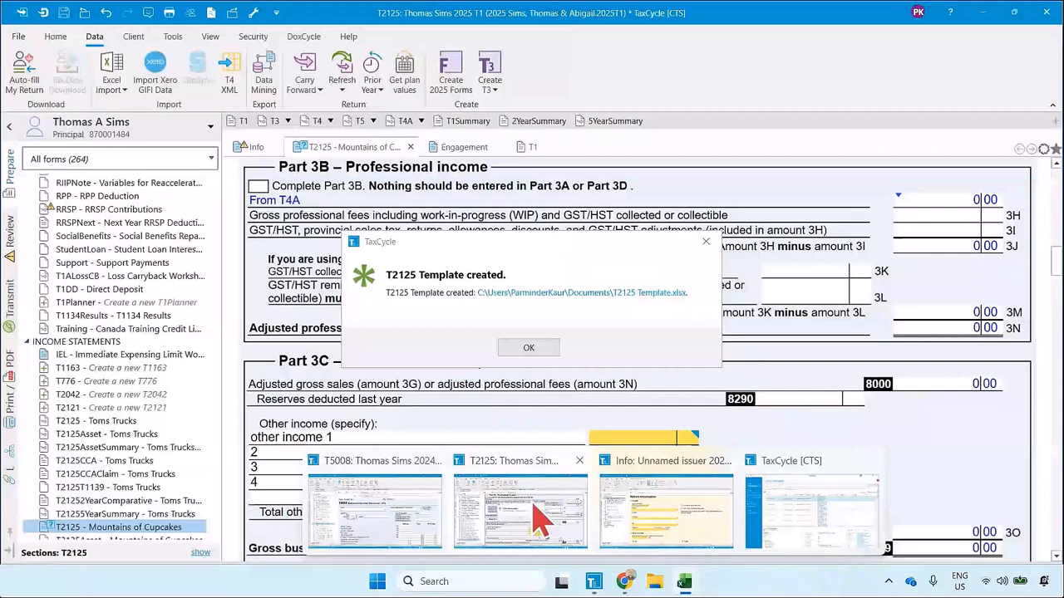
pyautogui.click(542, 519)
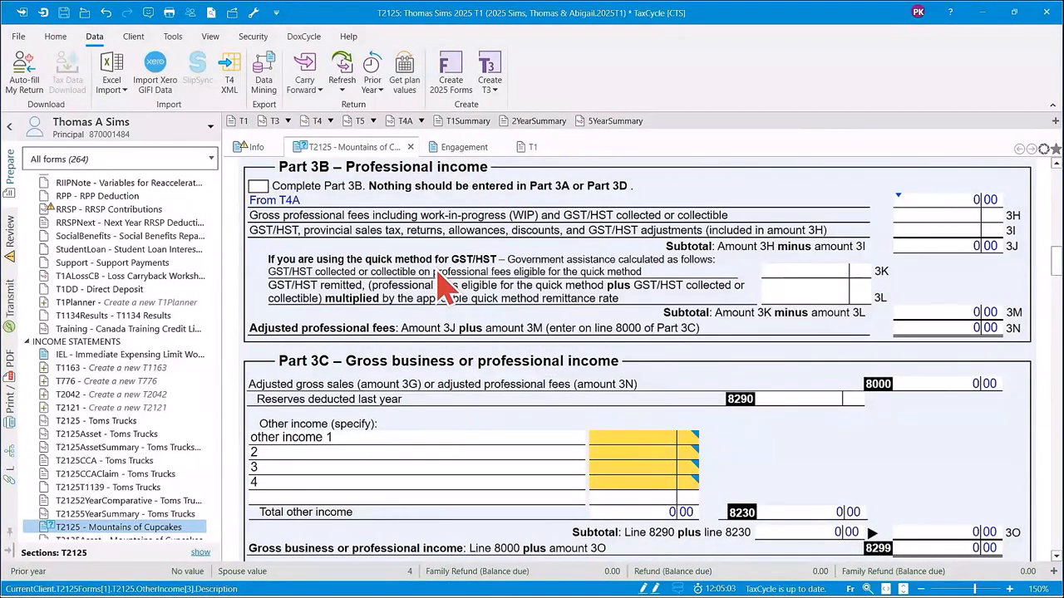
pyautogui.press('F4')
pyautogui.write('t2125')
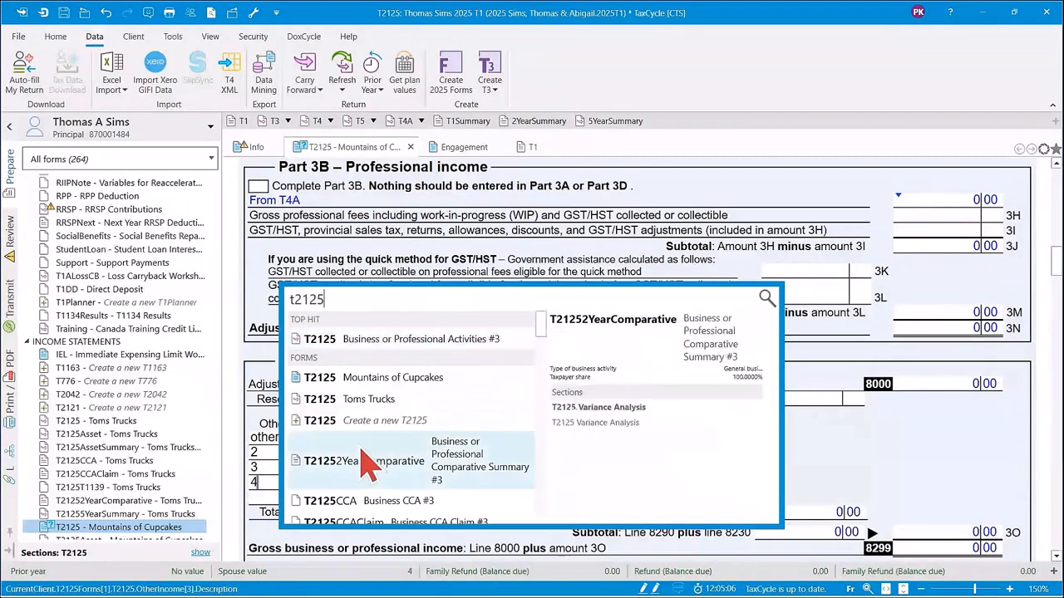
pyautogui.click(376, 422)
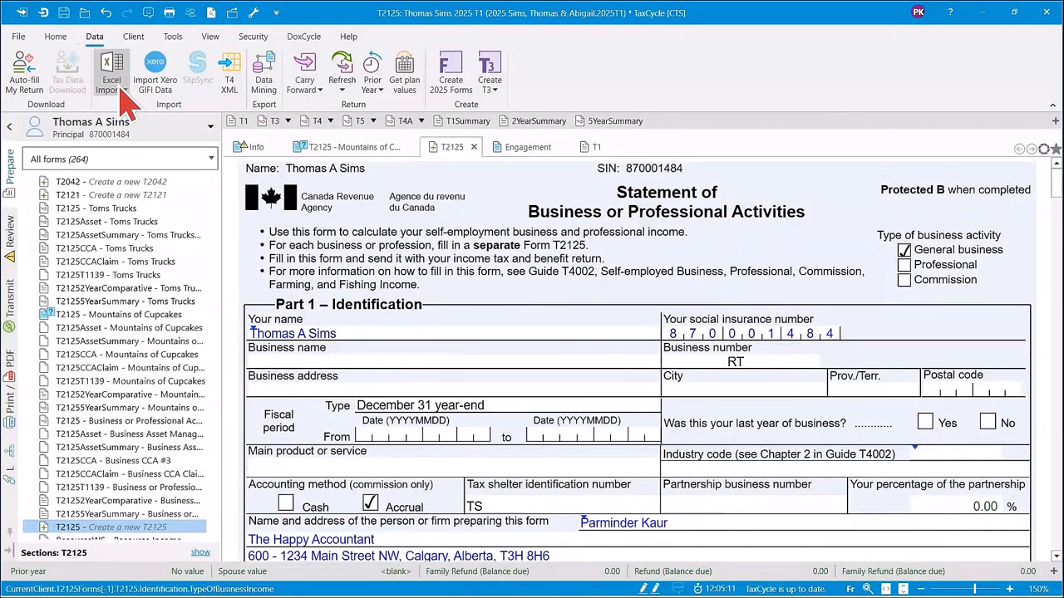
# Import the Excel worksheet AquaPerSuits T2125 Import 2025.xlsx from the Documents folder into the new T2125 form.
pyautogui.click(126, 93)
pyautogui.click(143, 101)
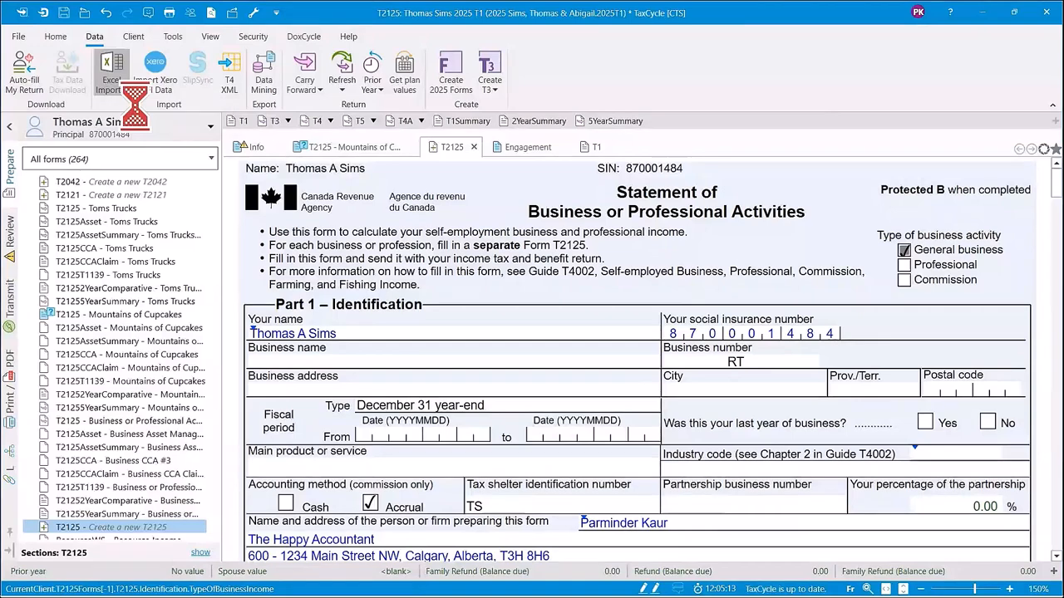
pyautogui.click(58, 87)
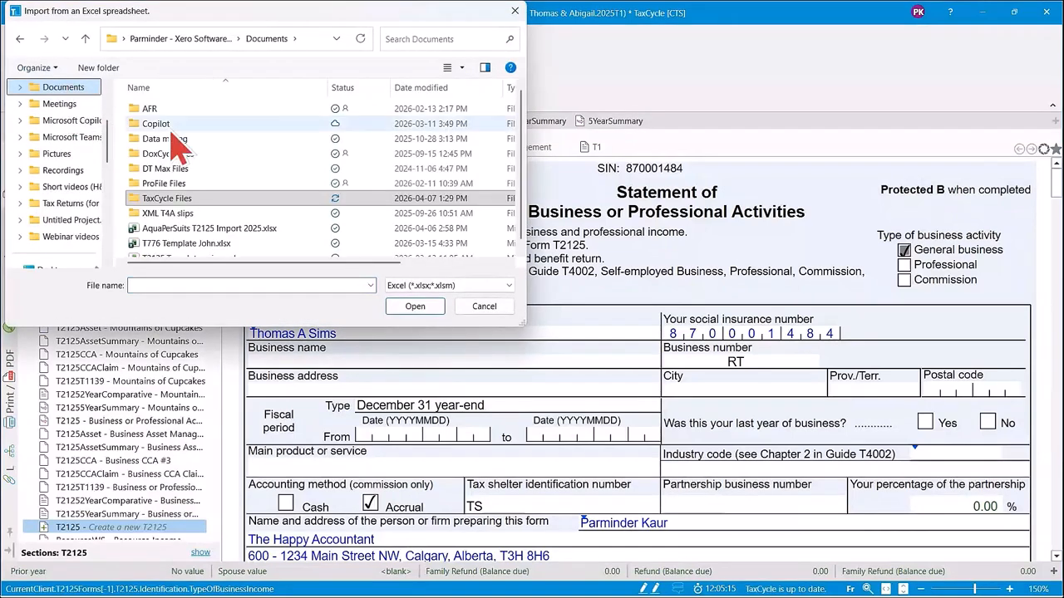
pyautogui.click(167, 231)
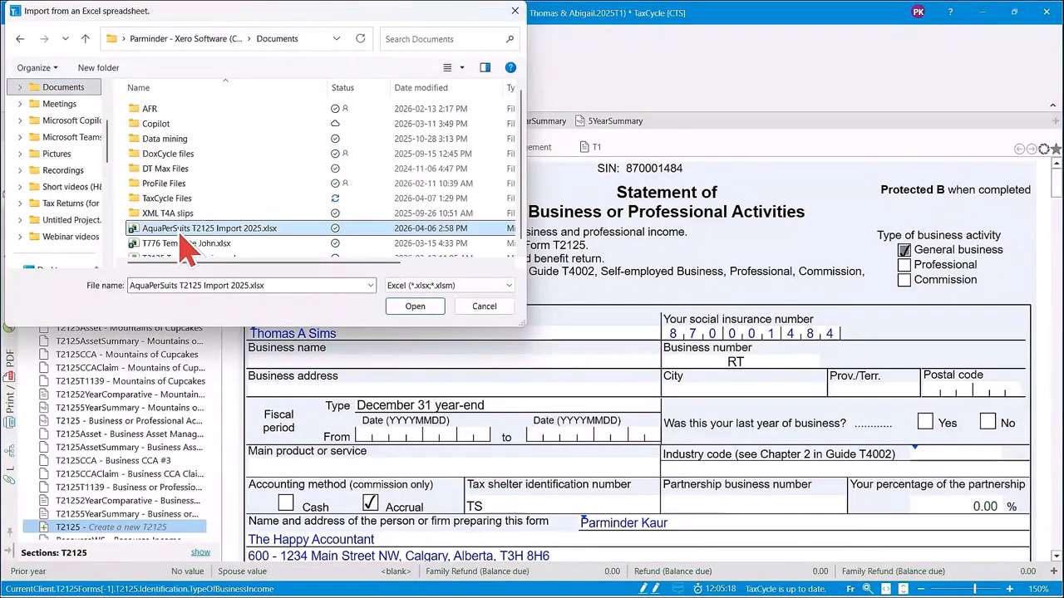
pyautogui.click(415, 307)
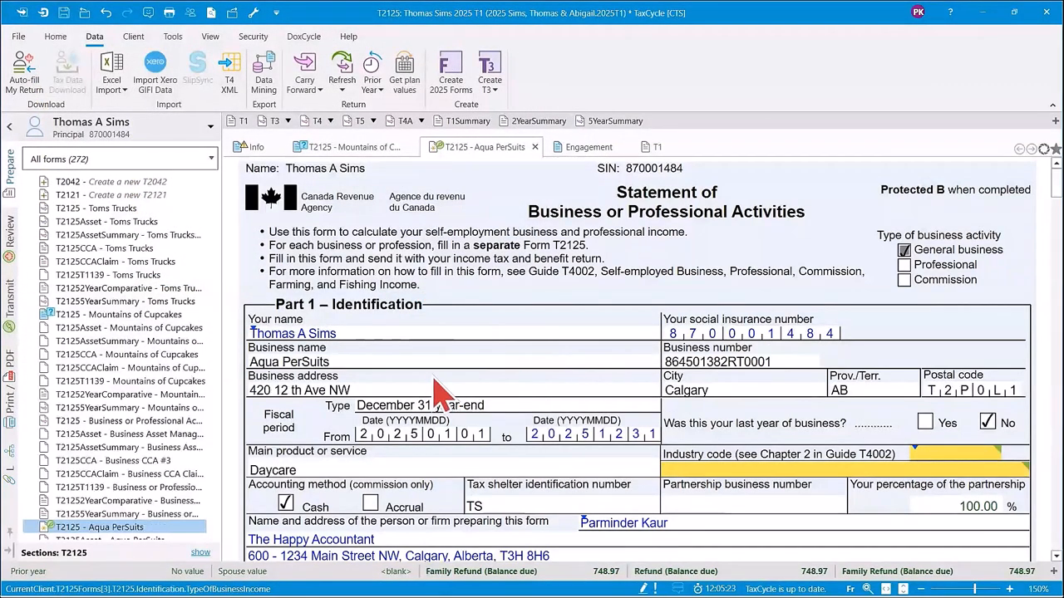
# Review the imported T2125 from business income and cost of goods sold through expenses, net income and the partner deduction tables.
pyautogui.scroll(-3, 439, 383)
pyautogui.scroll(-12, 439, 395)
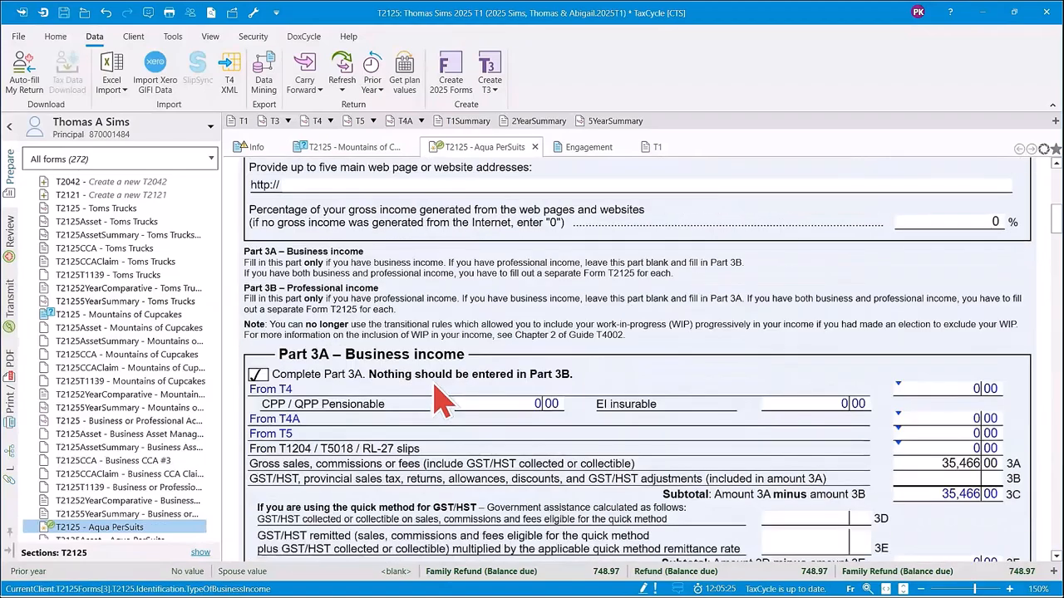
pyautogui.scroll(-20, 439, 399)
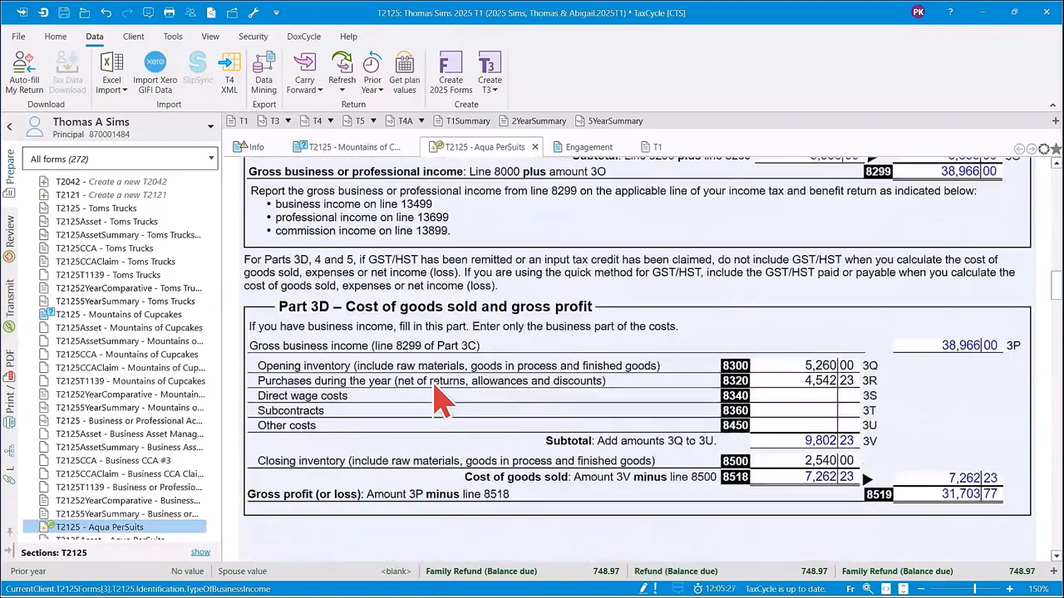
pyautogui.scroll(-10, 439, 399)
pyautogui.scroll(4, 438, 398)
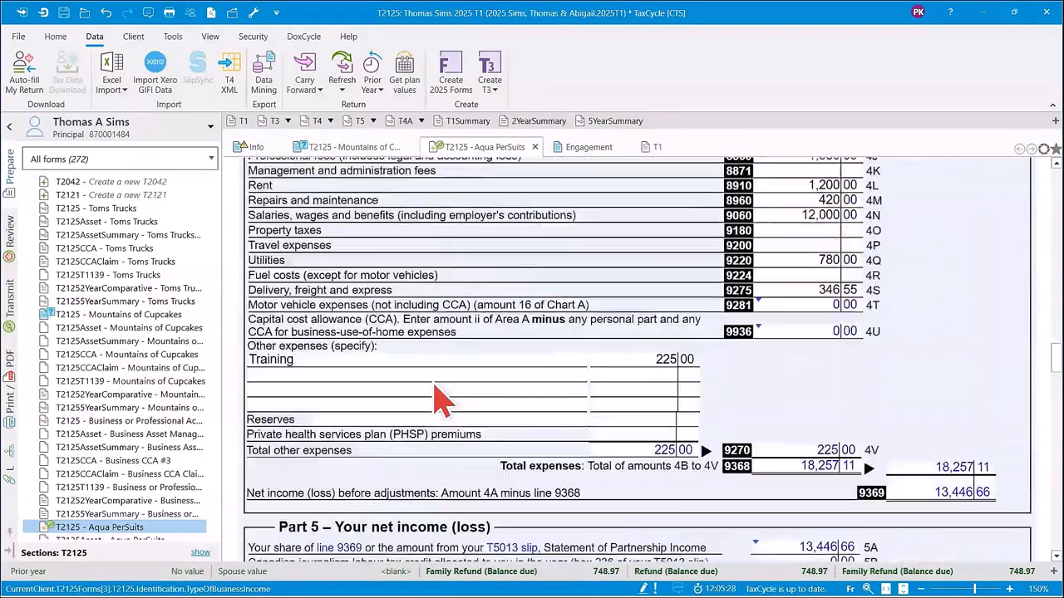
pyautogui.scroll(-15, 439, 399)
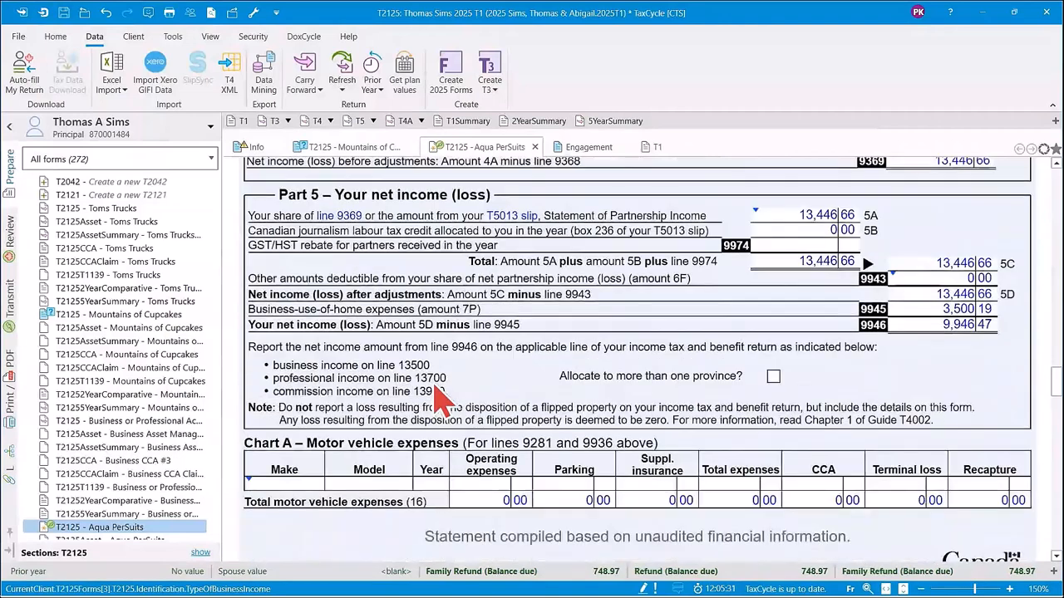
pyautogui.scroll(-8, 439, 399)
pyautogui.scroll(-4, 440, 401)
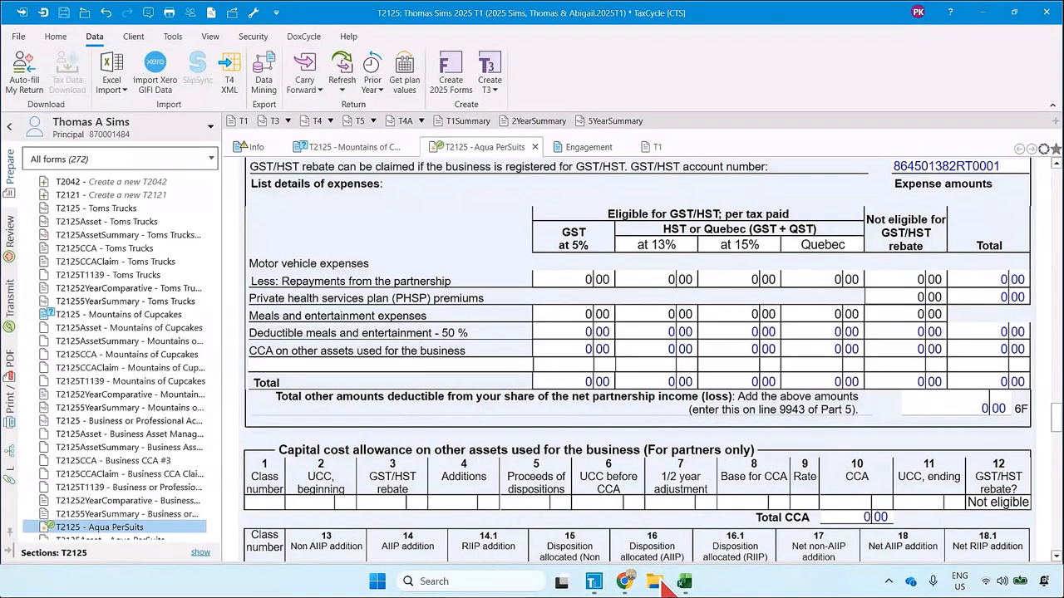
# Switch to File Explorer and open AquaPerSuits T2125 Import 2025.xlsx from the Documents folder in Excel.
pyautogui.click(661, 583)
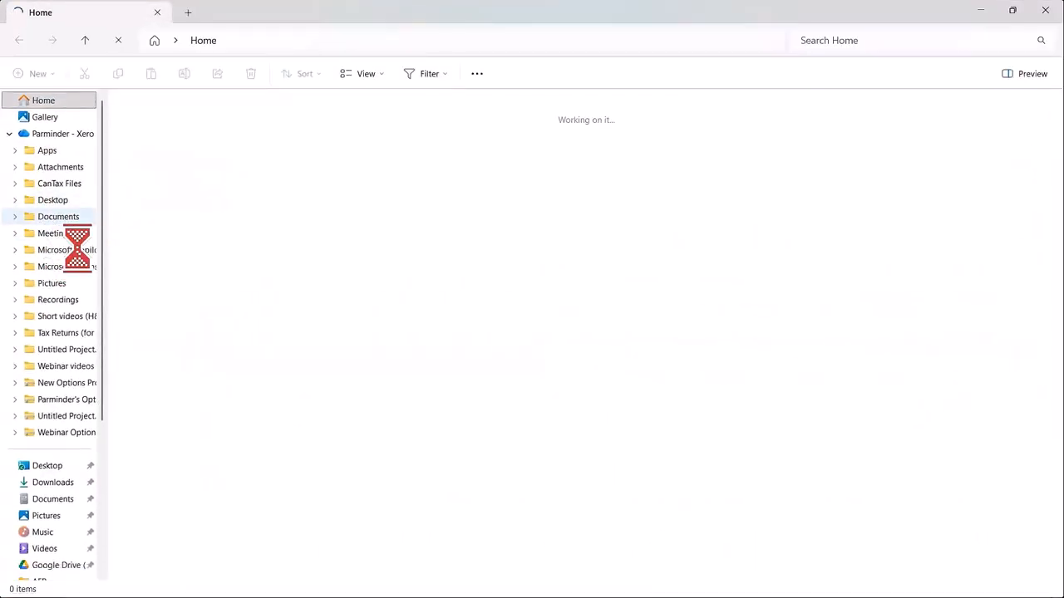
pyautogui.click(59, 218)
pyautogui.click(189, 239)
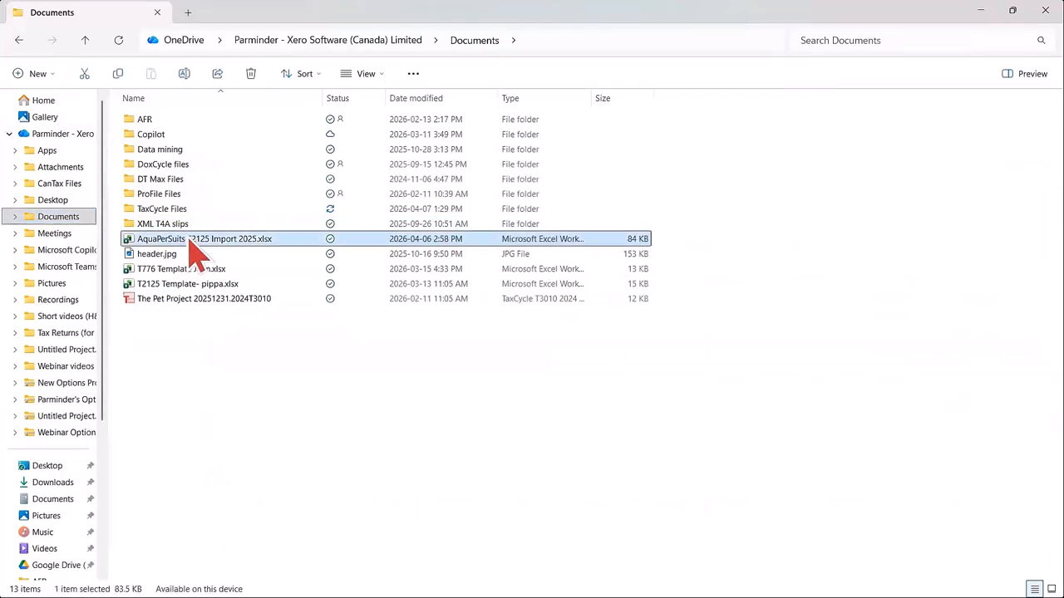
pyautogui.doubleClick(189, 240)
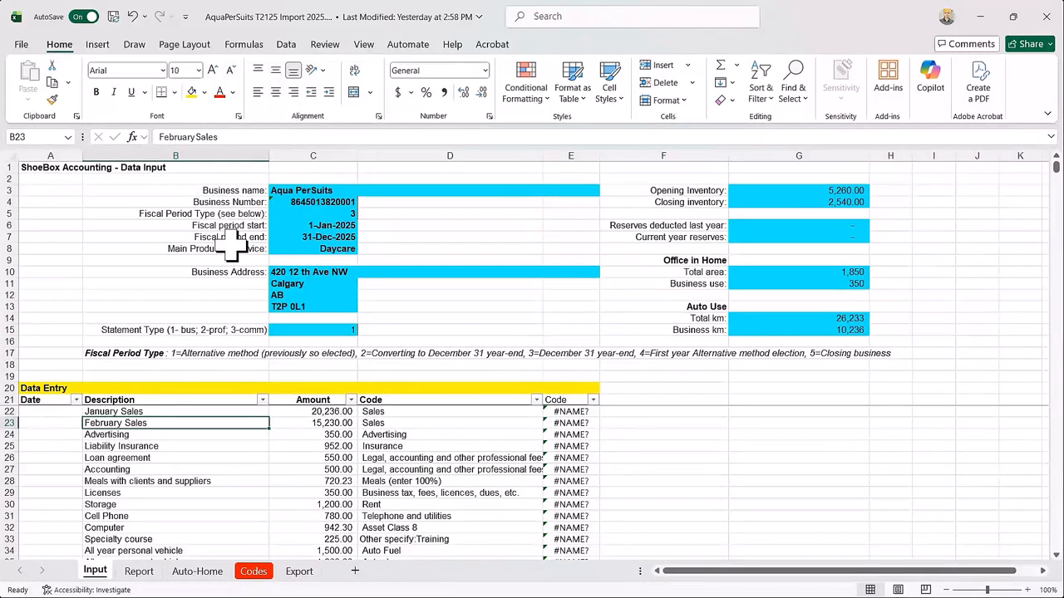
# Switch to Chrome and examine the ProTaxCommunity thread "Excel templates for business and rental", including its downloadable Shoebox templates and replies.
pyautogui.moveTo(615, 586)
pyautogui.click(570, 517)
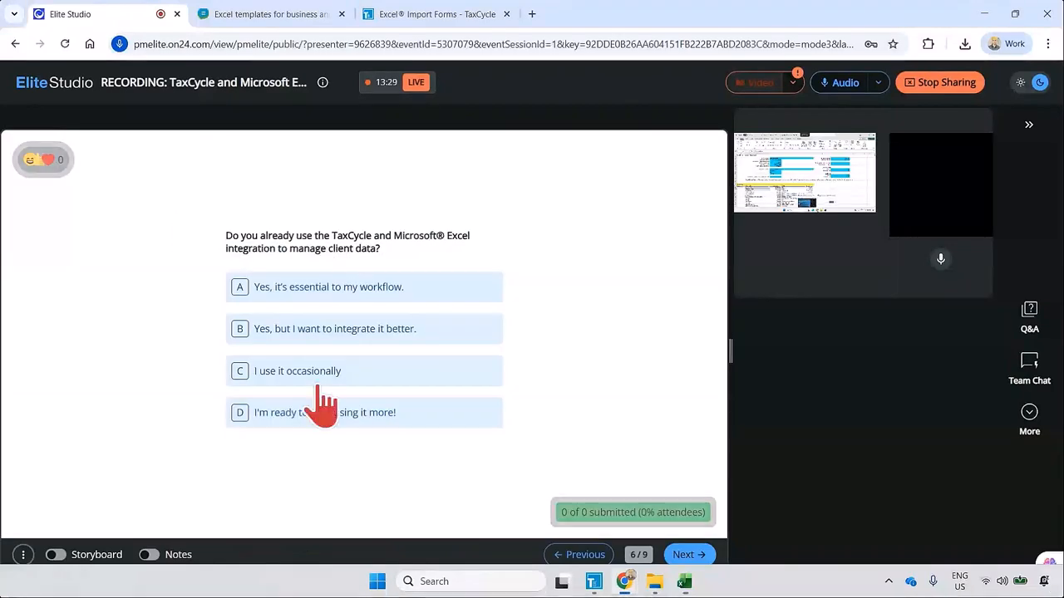
pyautogui.click(290, 15)
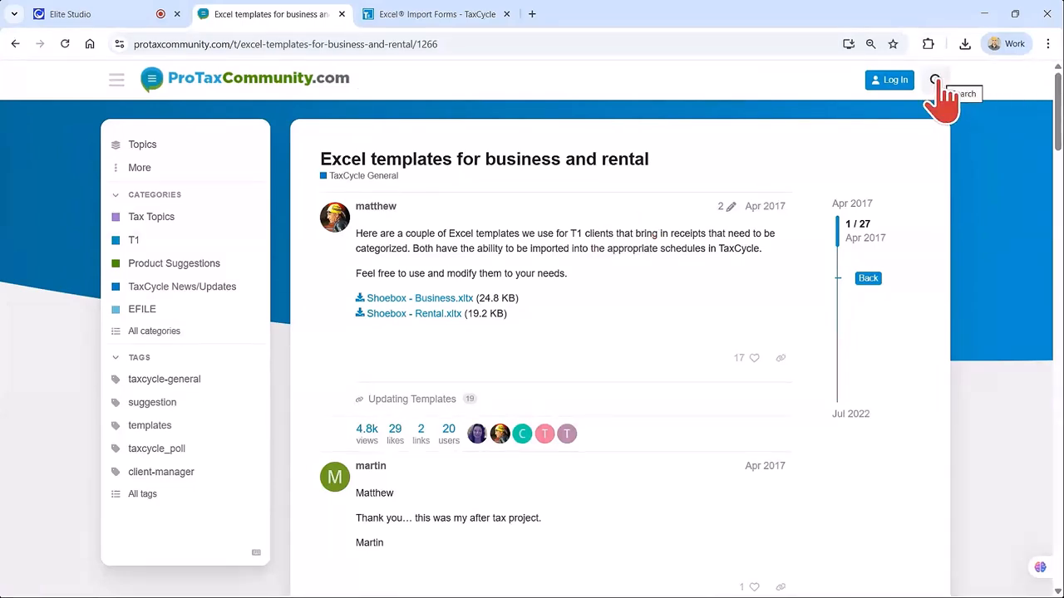
pyautogui.moveTo(321, 159); pyautogui.dragTo(672, 171)
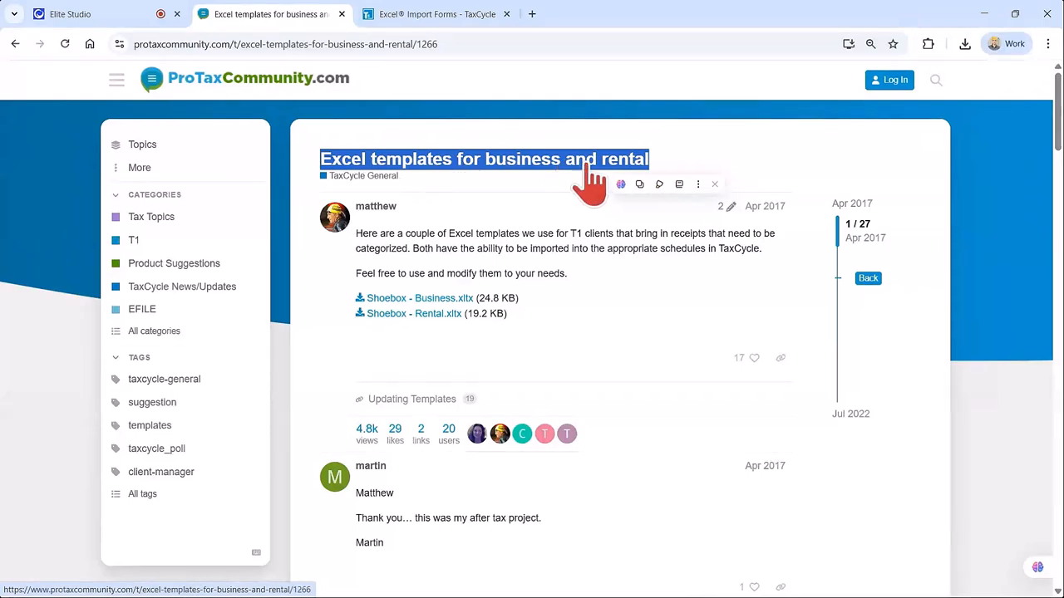
pyautogui.click(731, 169)
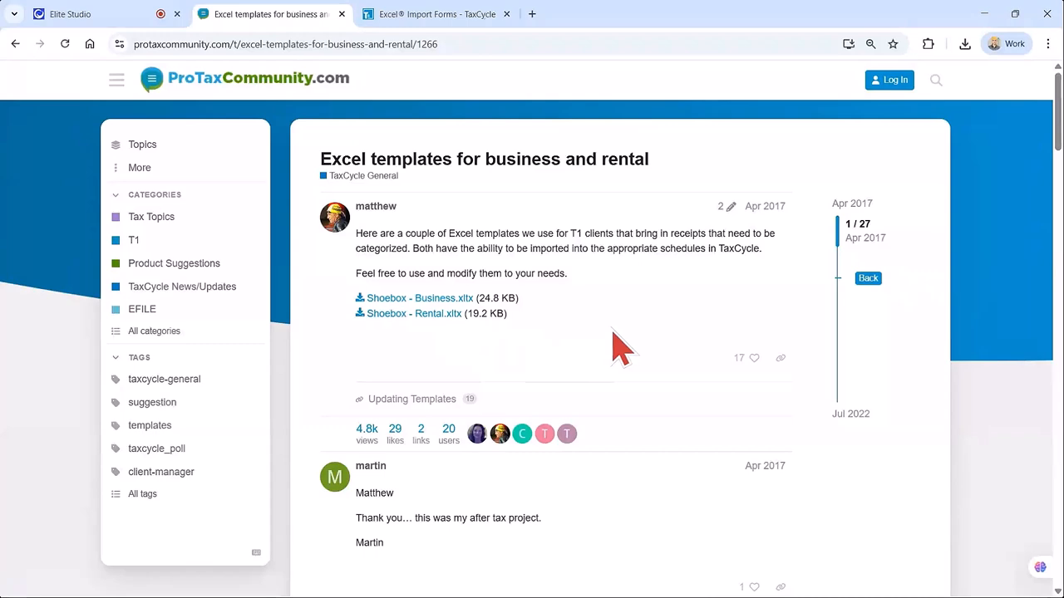
pyautogui.scroll(-4, 622, 347)
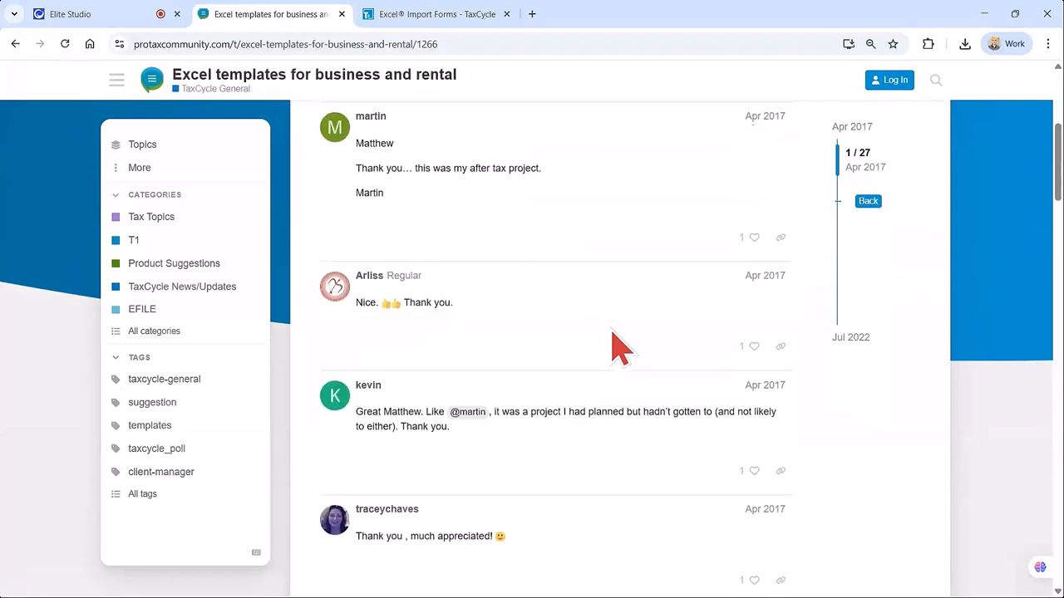
pyautogui.scroll(-3, 622, 347)
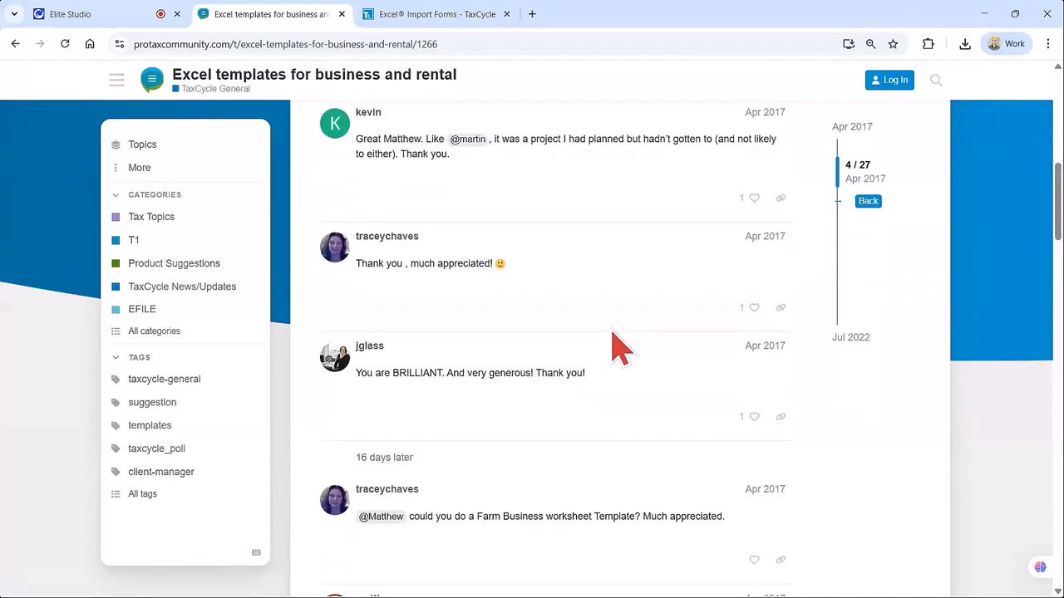
pyautogui.scroll(-1, 621, 347)
pyautogui.scroll(7, 622, 347)
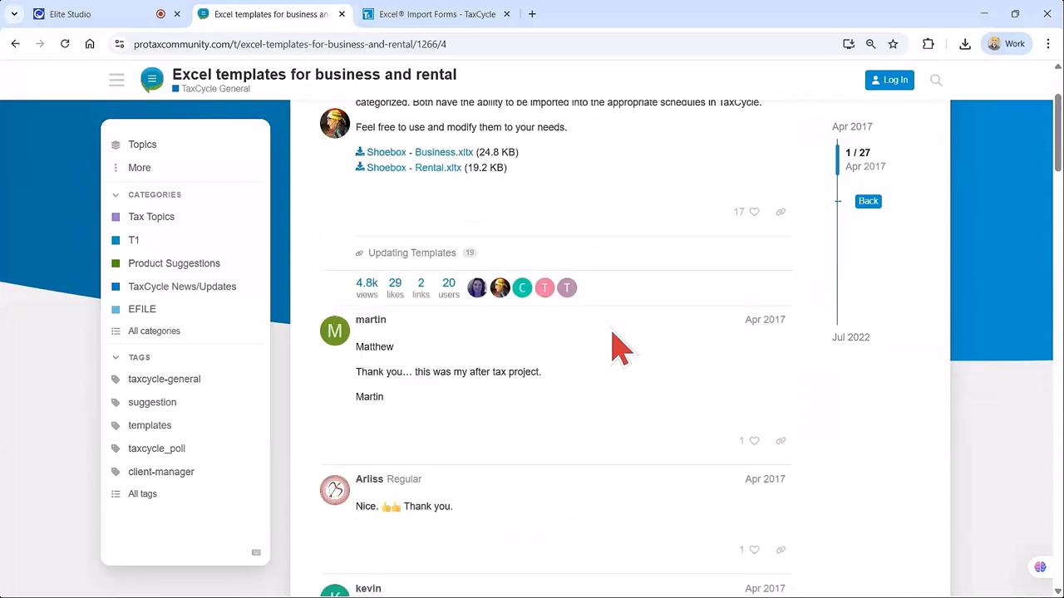
pyautogui.scroll(2, 620, 346)
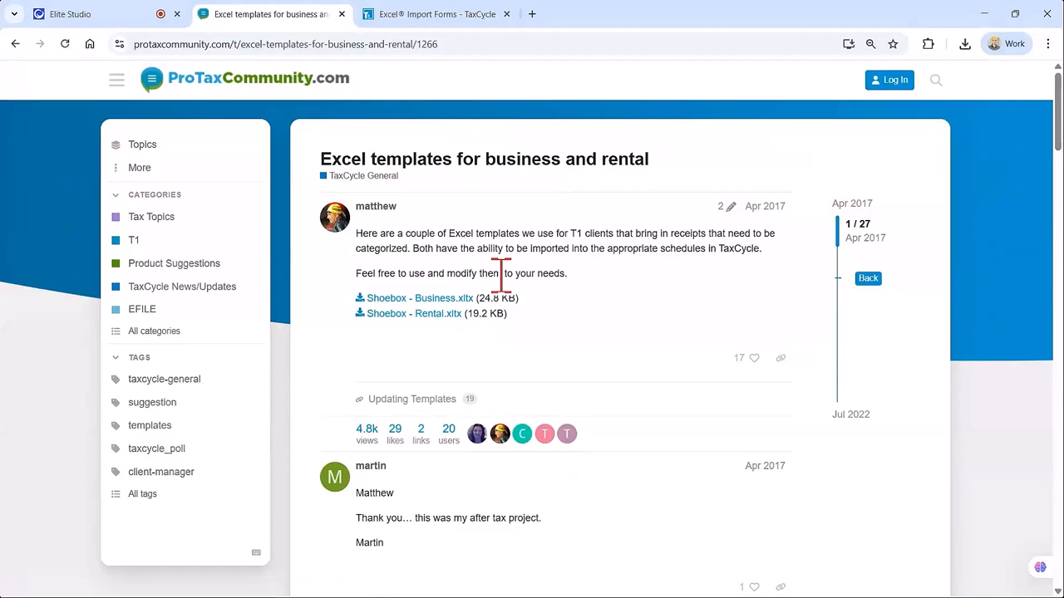
# Review the TaxCycle "Excel Import Forms" help page, covering the worksheet requirements and how to create an Excel template.
pyautogui.click(413, 16)
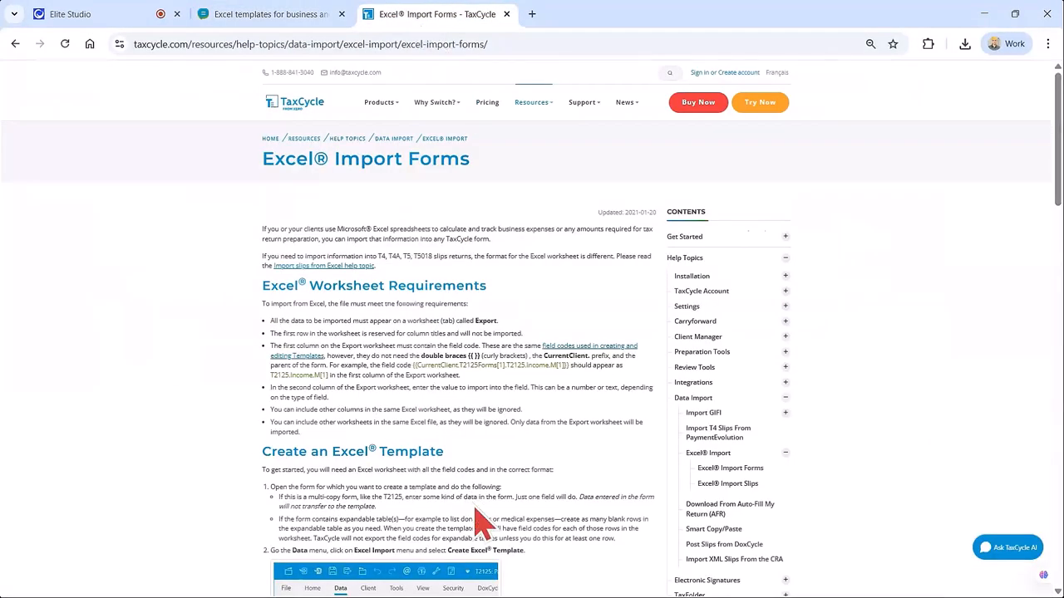
pyautogui.scroll(-7, 476, 511)
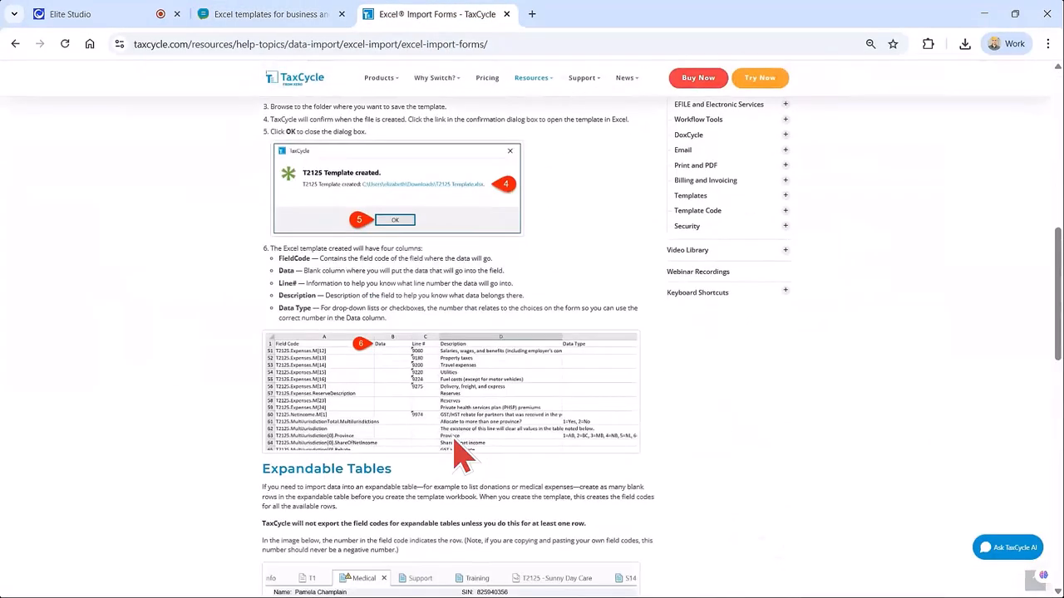
pyautogui.scroll(4, 379, 241)
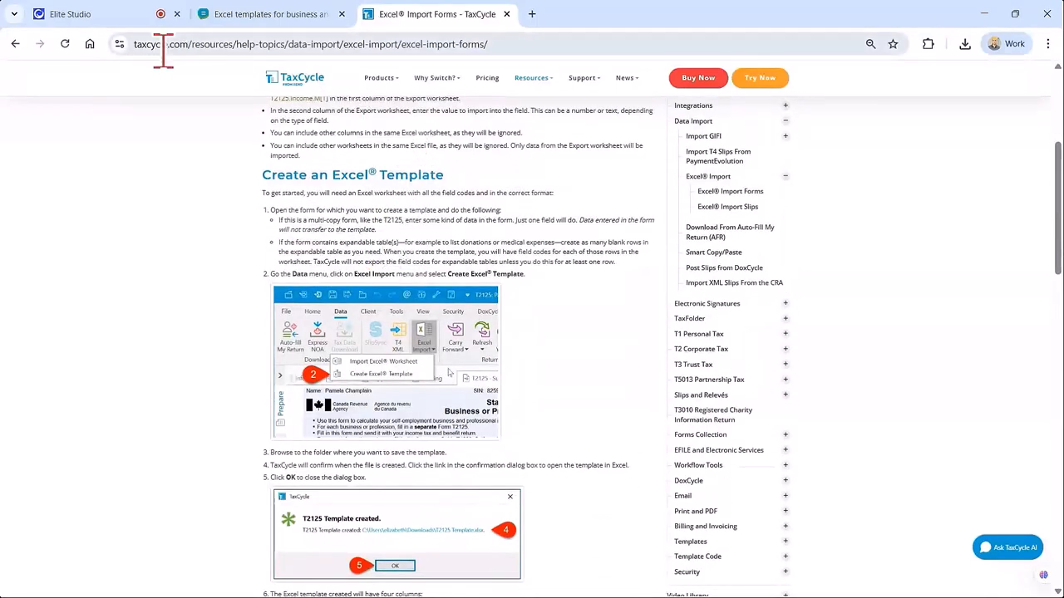
pyautogui.scroll(3, 507, 303)
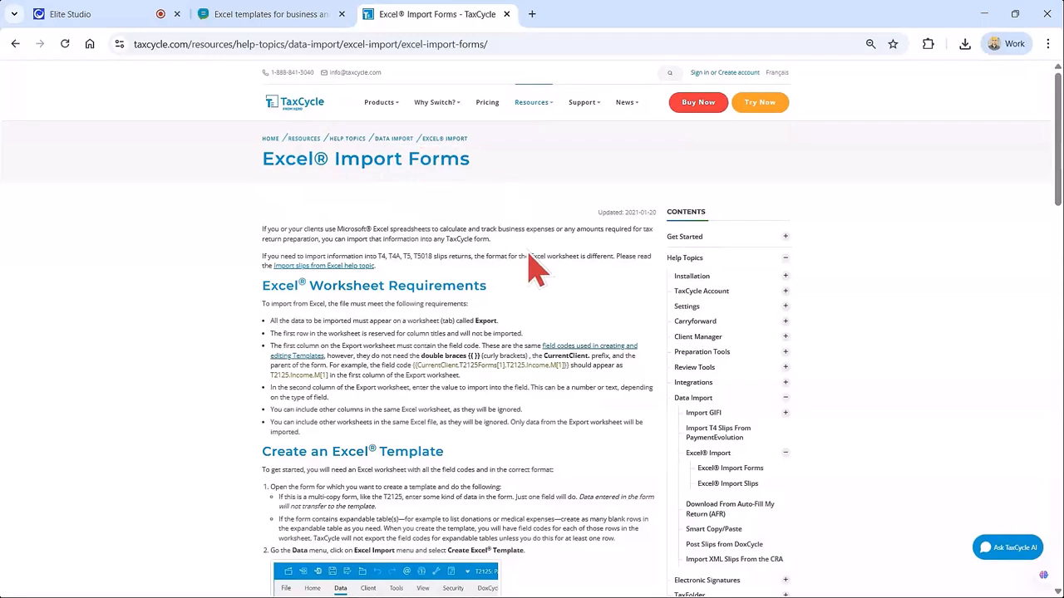
pyautogui.scroll(-10, 535, 333)
pyautogui.scroll(-3, 534, 353)
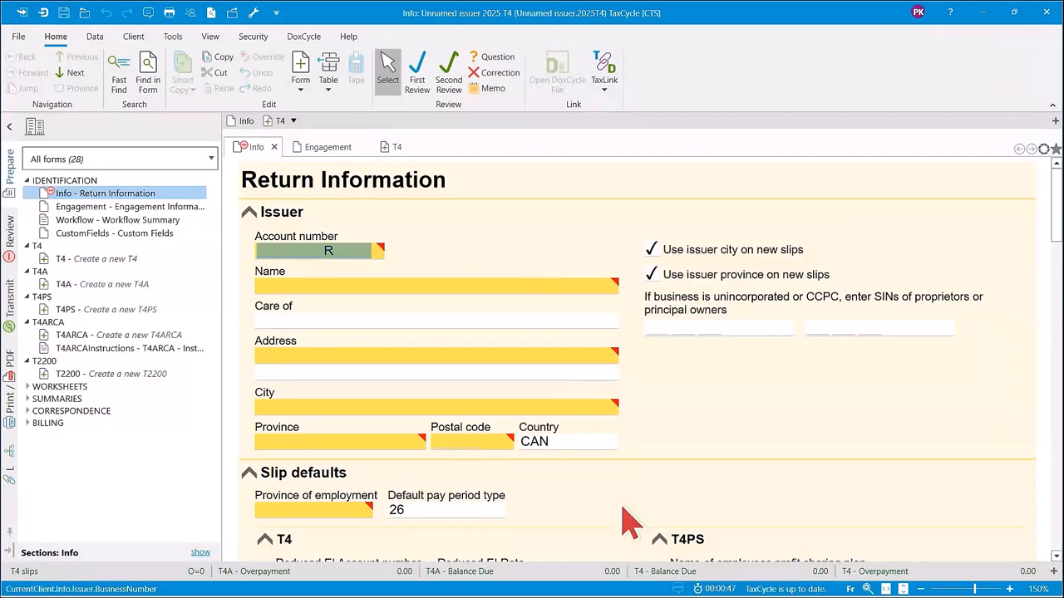
# Switch from the new 2025 T4 return to File Explorer and browse to the Windows (C:) drive under This PC.
pyautogui.moveTo(654, 581)
pyautogui.click(656, 511)
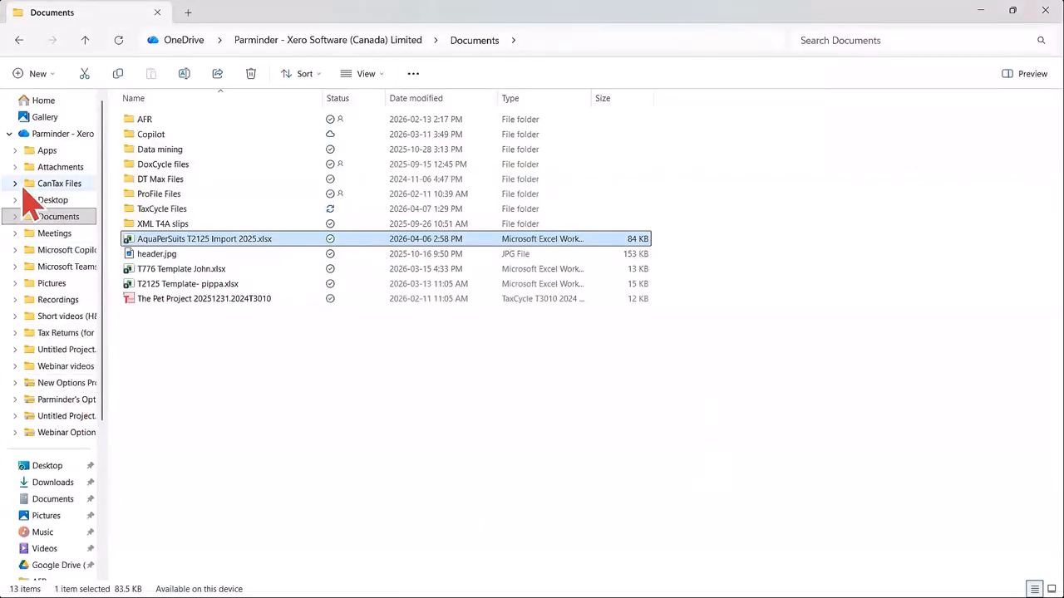
pyautogui.click(25, 135)
pyautogui.scroll(-1, 47, 383)
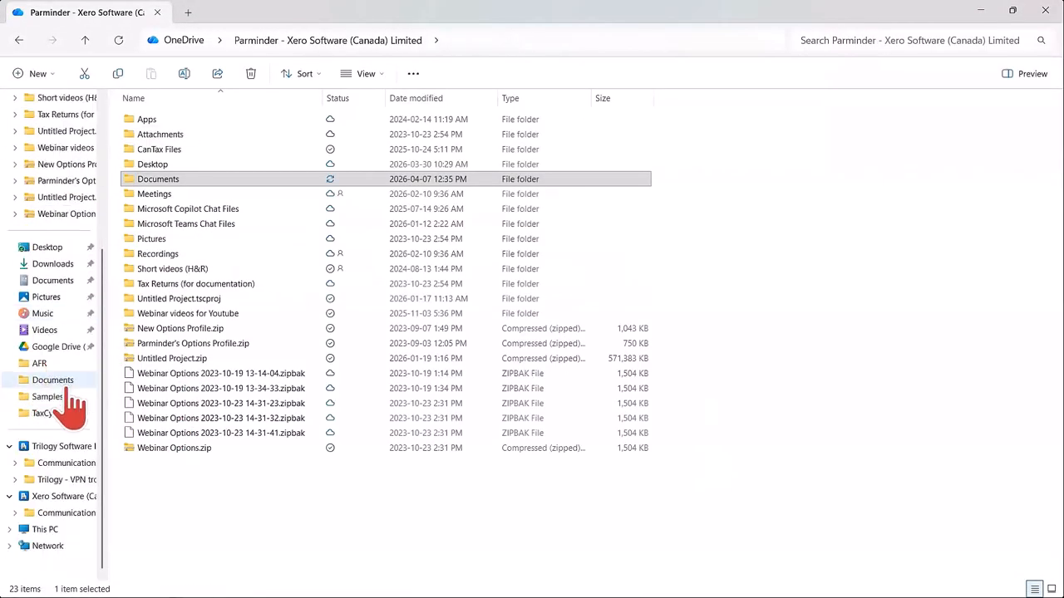
pyautogui.click(11, 530)
pyautogui.click(46, 529)
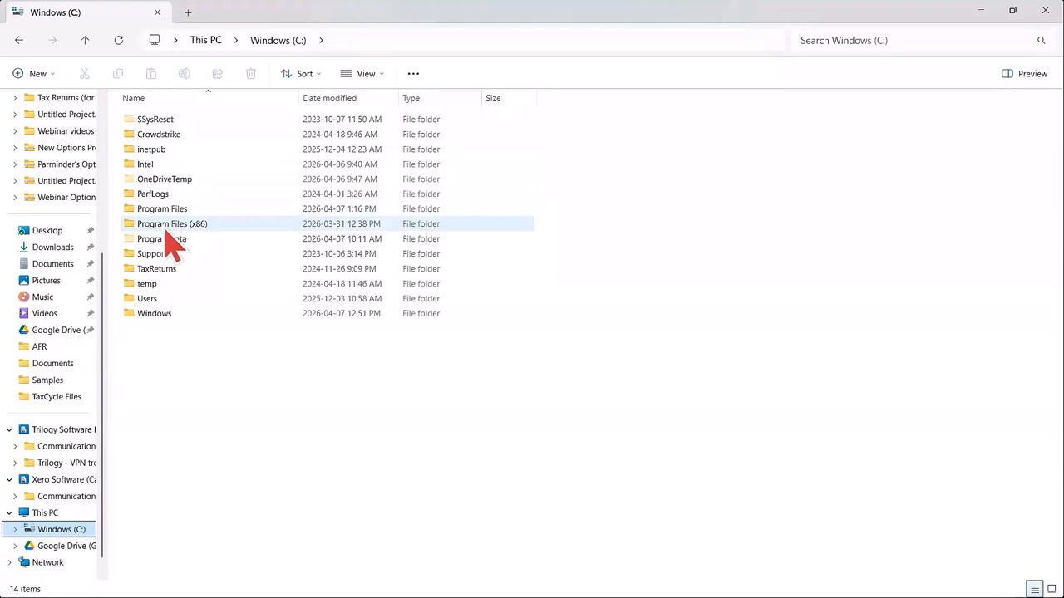
# Open the Samples folder inside Program Files (x86)\Trilogy Software\TaxCycle.
pyautogui.doubleClick(166, 224)
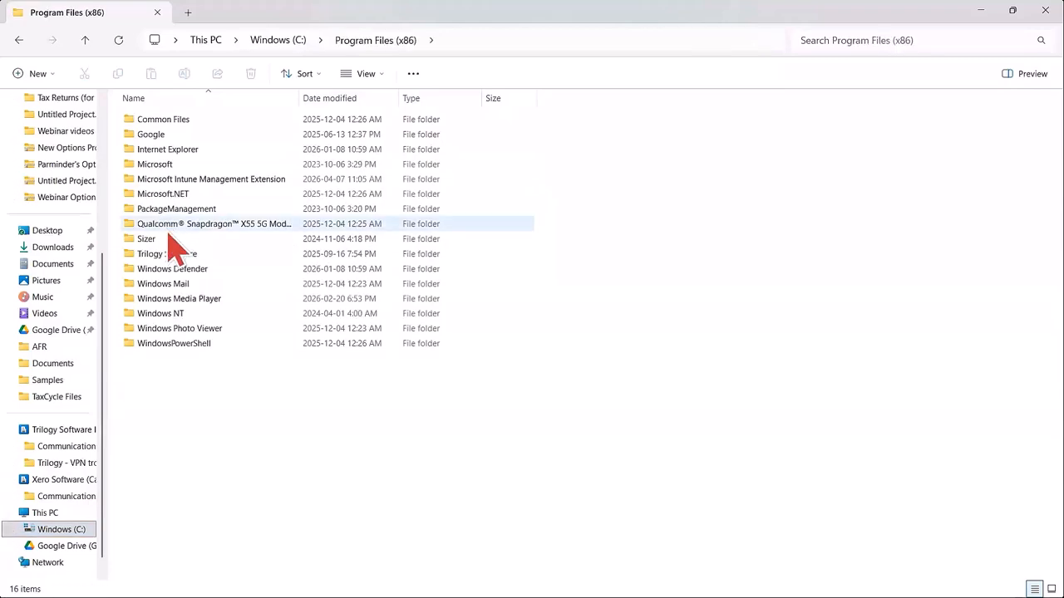
pyautogui.doubleClick(171, 254)
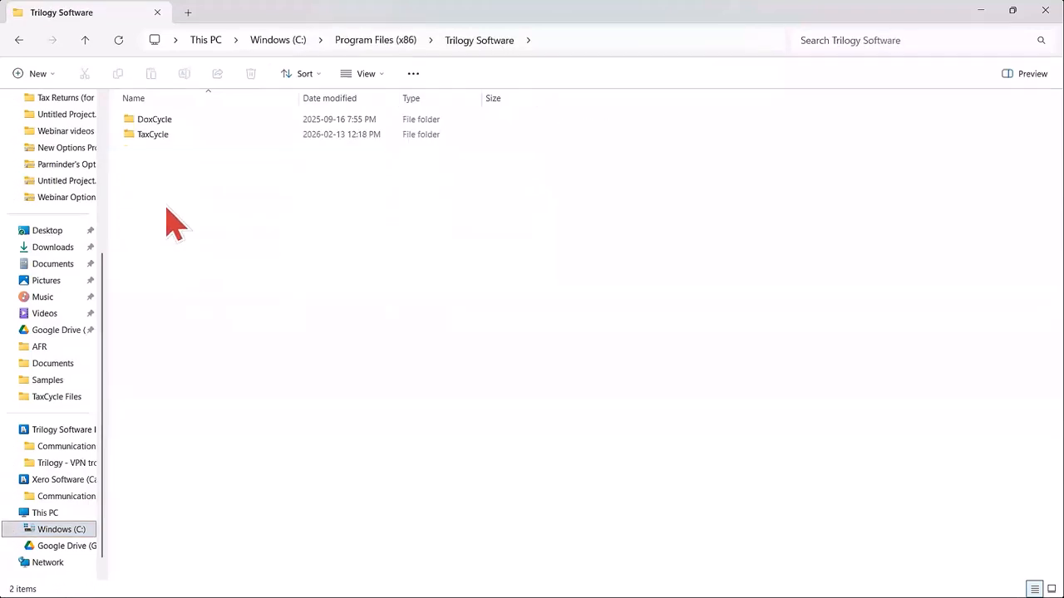
pyautogui.click(173, 138)
pyautogui.doubleClick(173, 138)
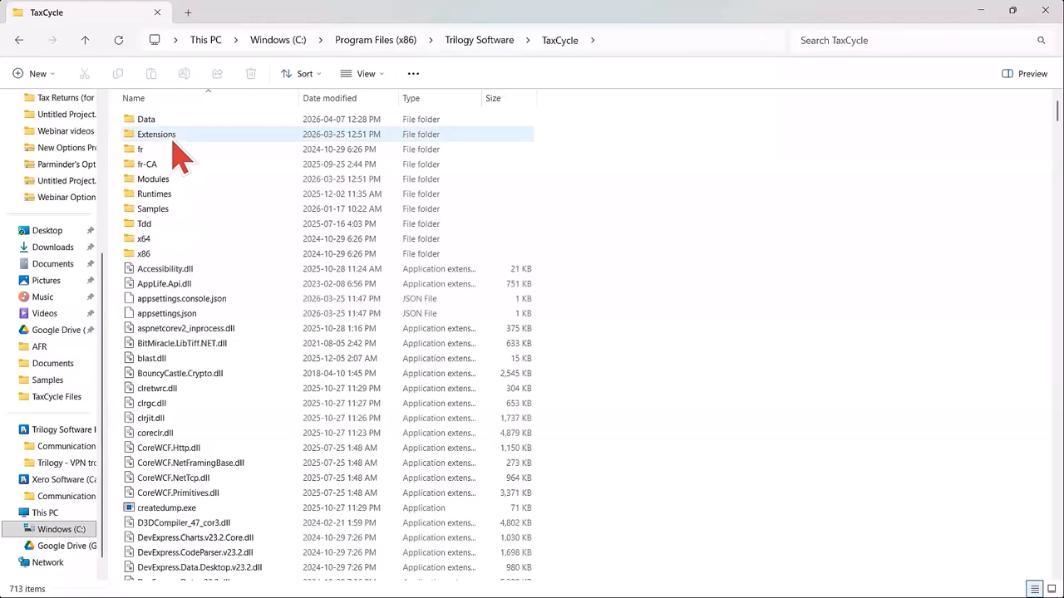
pyautogui.doubleClick(152, 213)
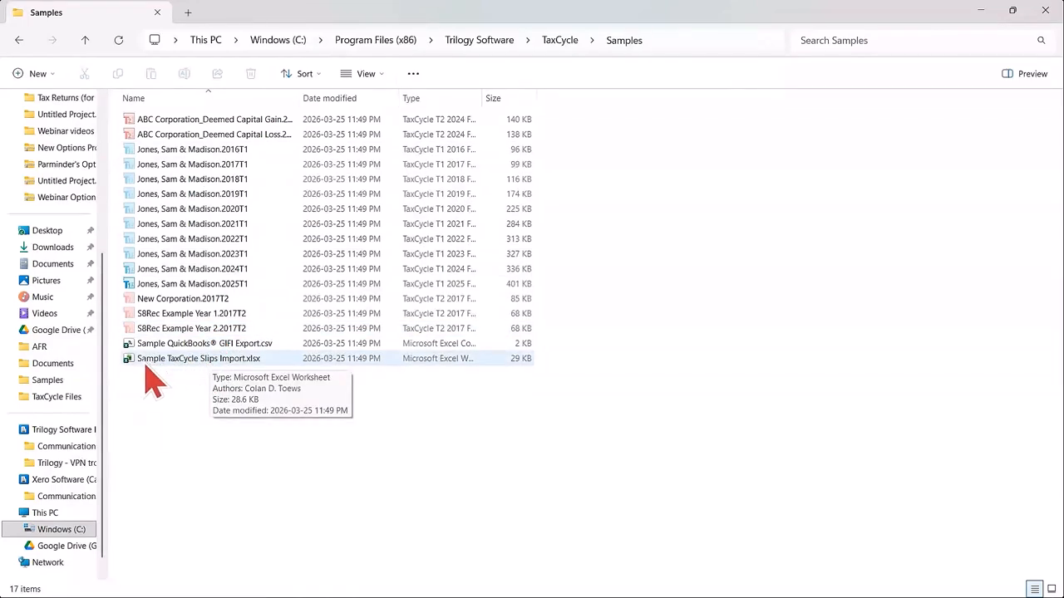
# Open Sample TaxCycle Slips Import.xlsx in Excel and display its T4 sheet.
pyautogui.click(212, 363)
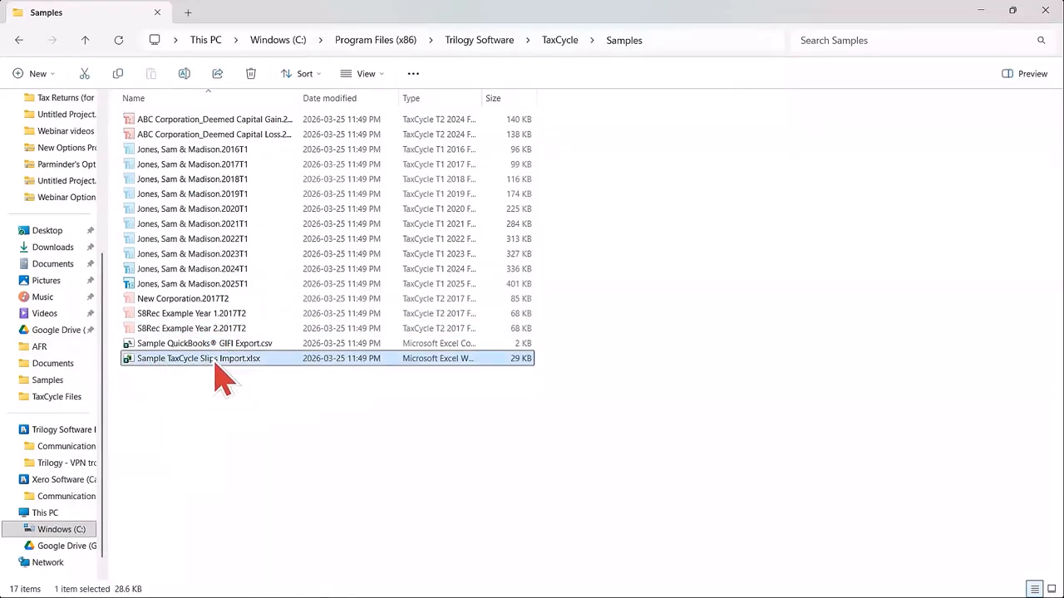
pyautogui.doubleClick(215, 363)
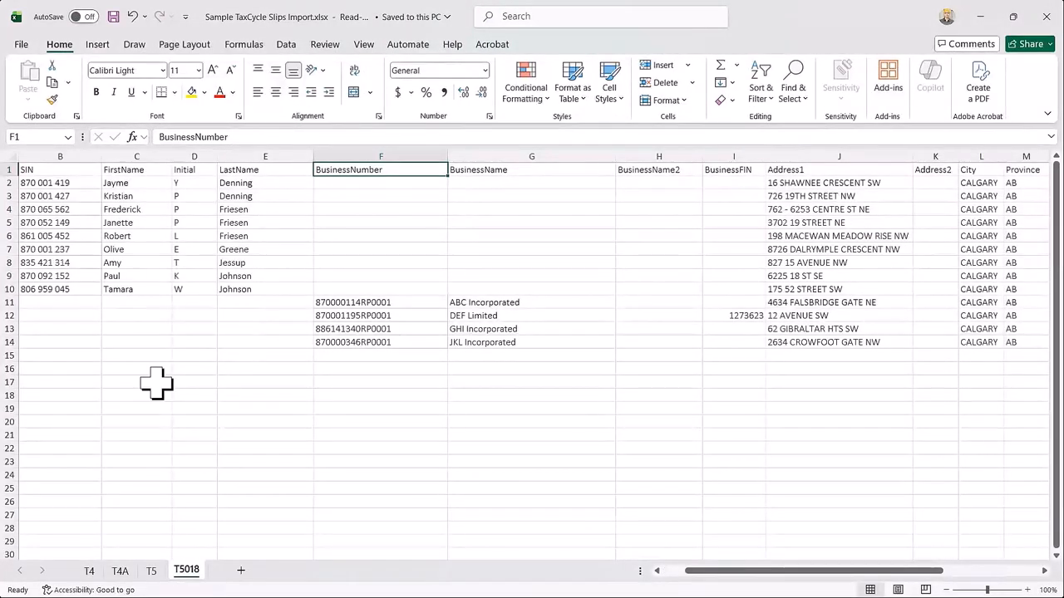
pyautogui.click(92, 573)
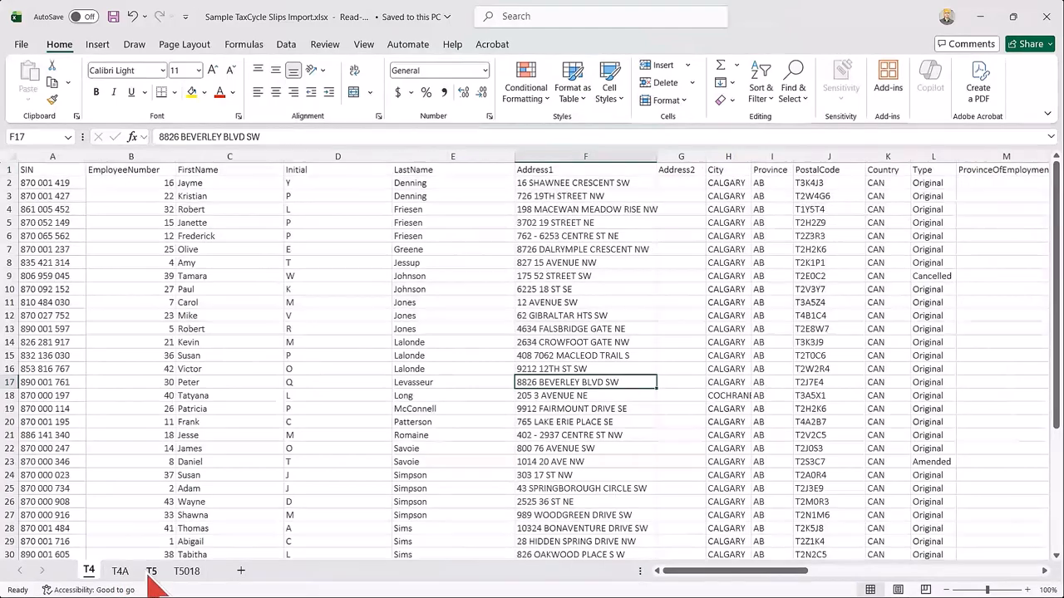
# View the T4A, T5 and T5018 sheets of the sample slips workbook and return to the T4 sheet.
pyautogui.click(121, 573)
pyautogui.click(152, 573)
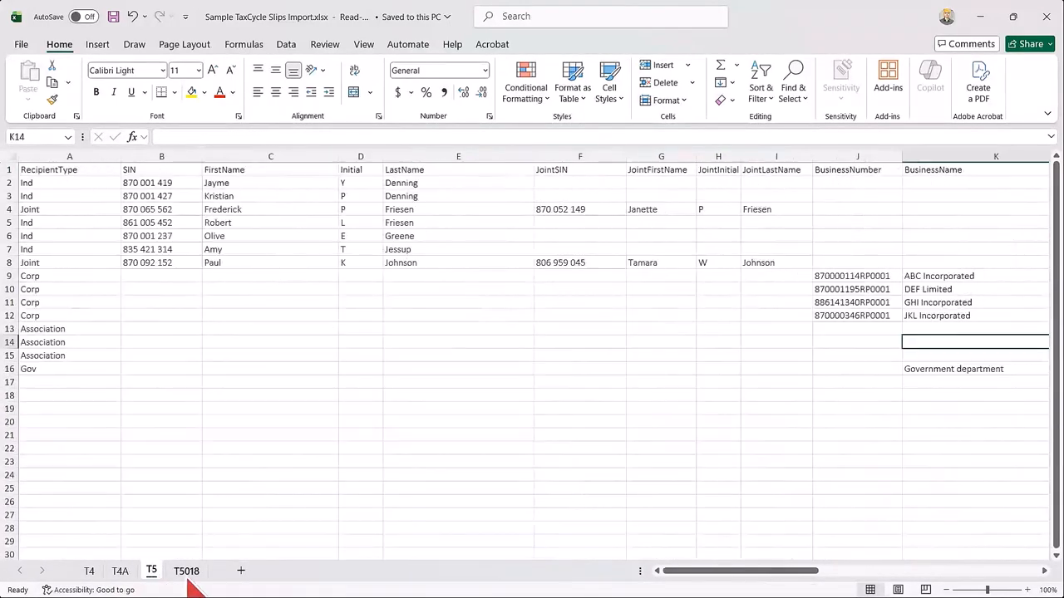
pyautogui.click(186, 572)
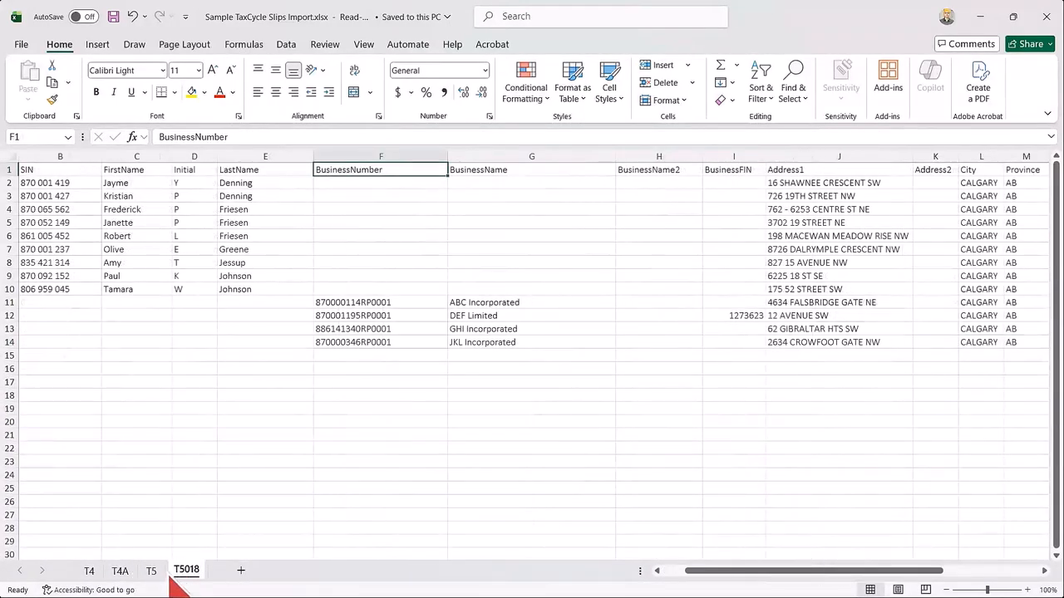
pyautogui.click(89, 572)
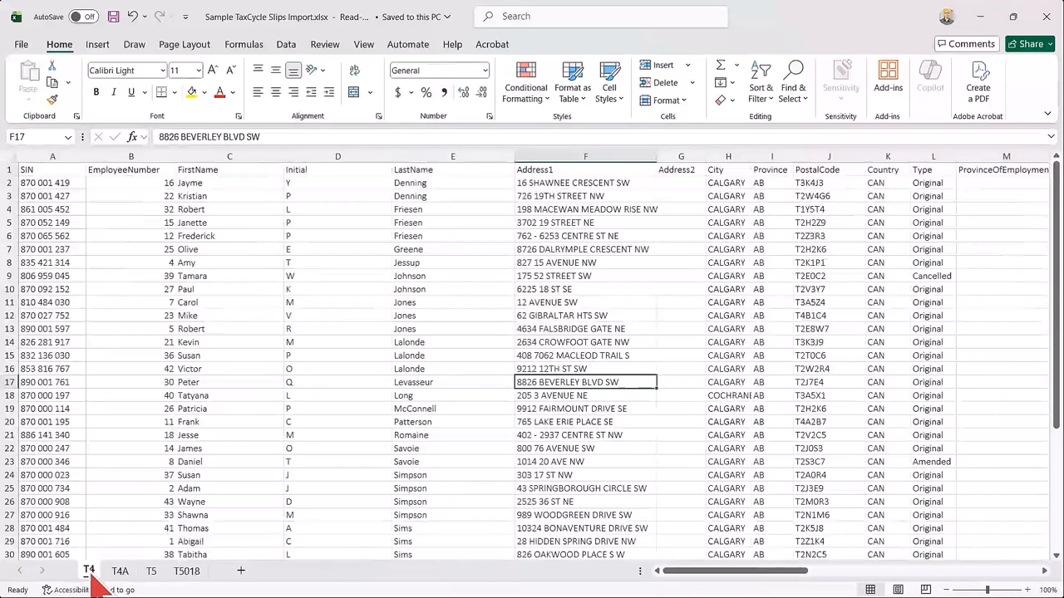
# Examine the T4 sheet's header row and its SIN, EmployeeNumber and FirstName columns to see how each employee is laid out.
pyautogui.click(48, 171)
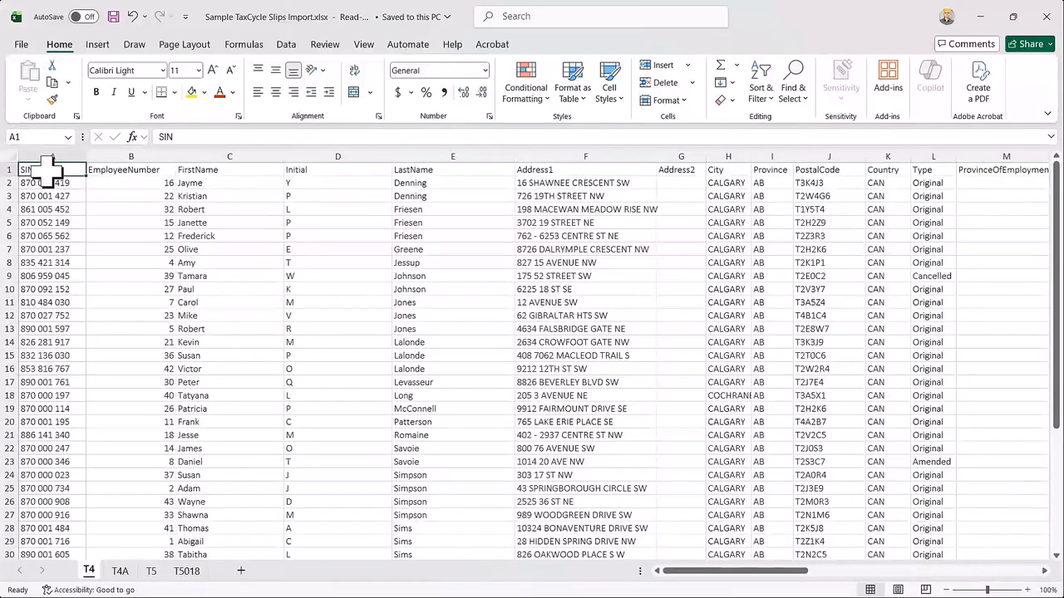
pyautogui.click(9, 169)
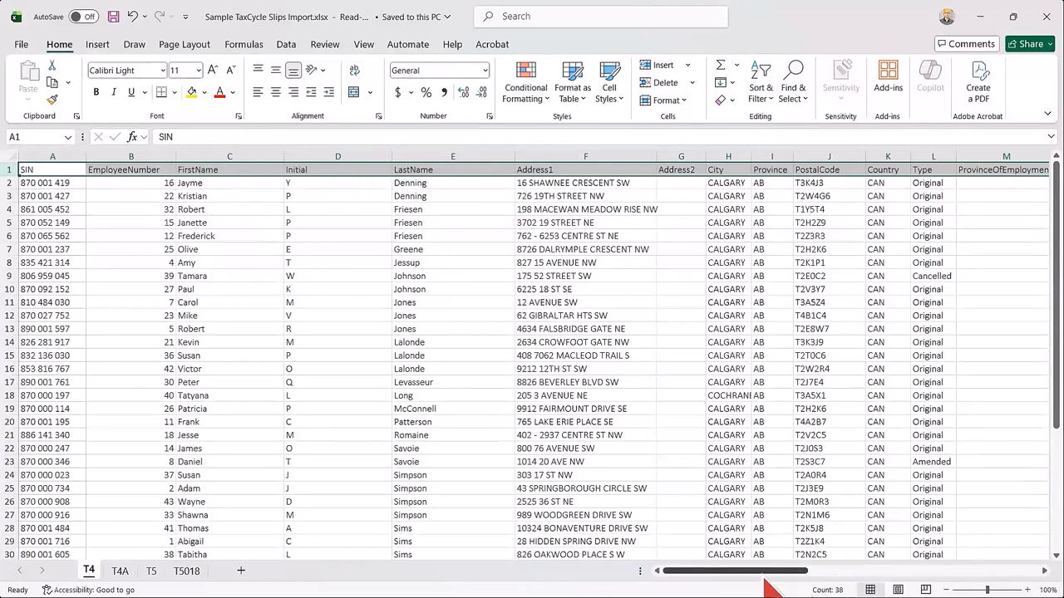
pyautogui.click(60, 194)
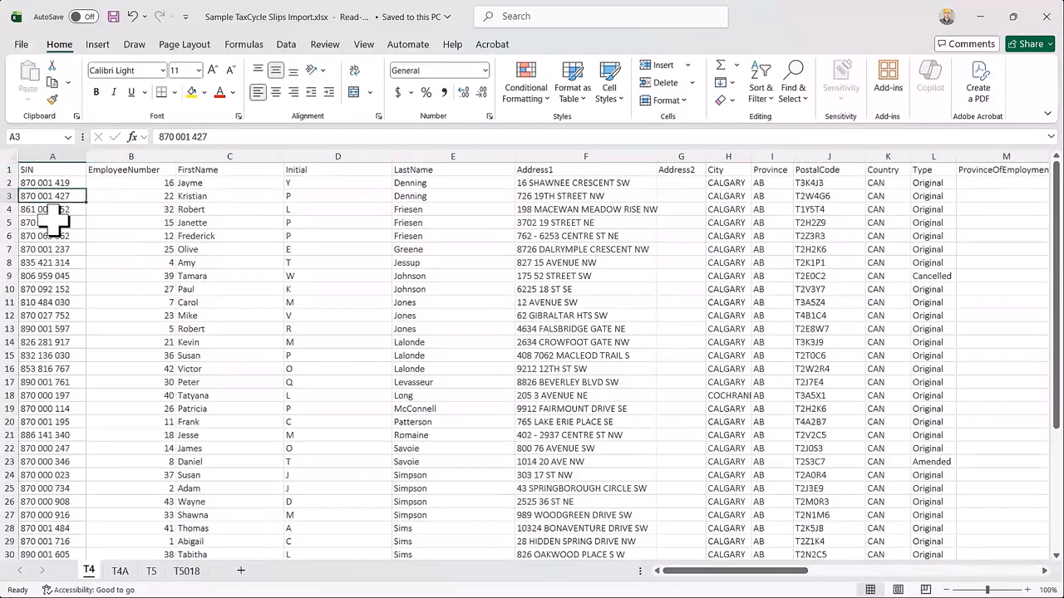
pyautogui.click(51, 222)
pyautogui.click(51, 235)
pyautogui.click(51, 249)
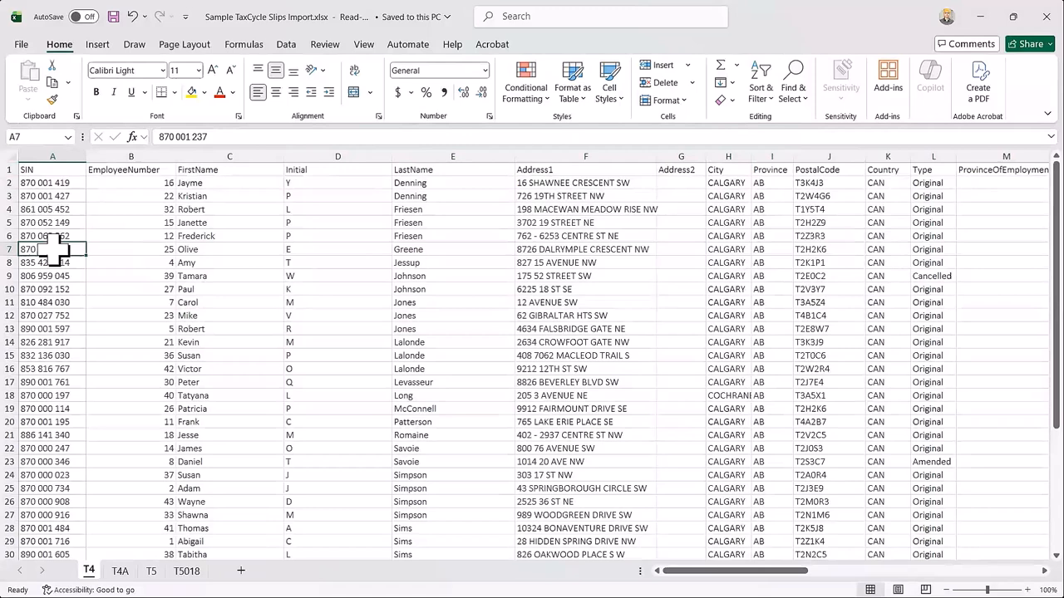
pyautogui.click(83, 208)
pyautogui.click(54, 182)
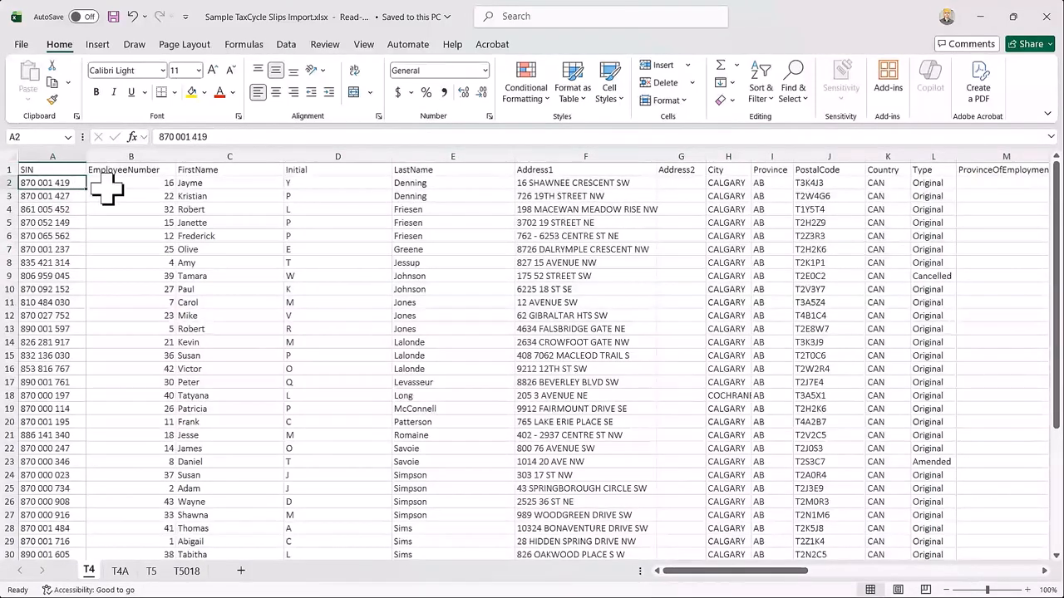
pyautogui.click(125, 184)
pyautogui.click(218, 190)
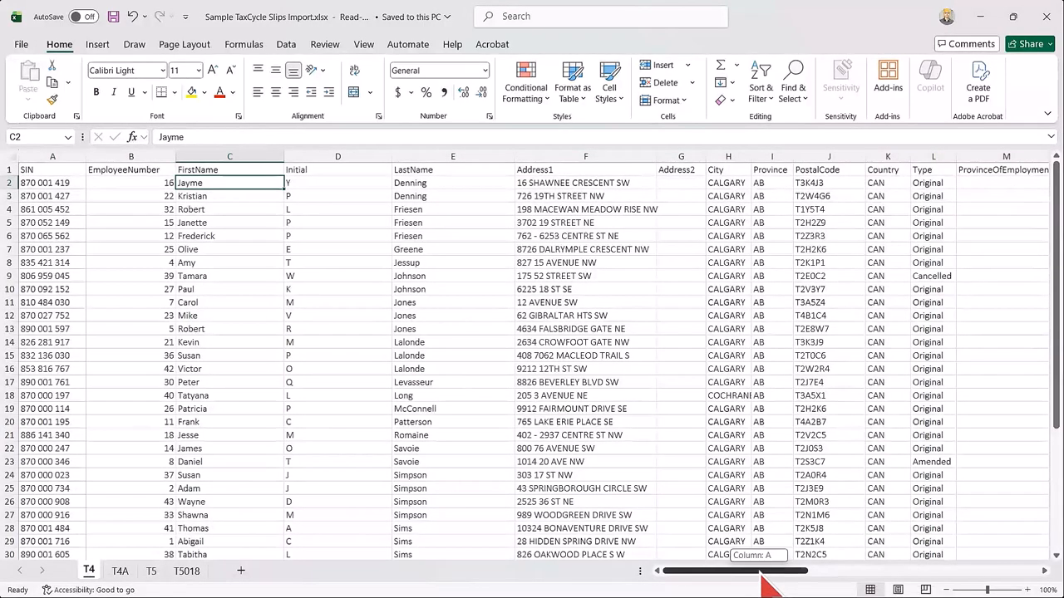
# Inspect the T4 sheet's slip box columns through to the first employee's OtherBox and OtherAmount cells.
pyautogui.moveTo(764, 574); pyautogui.dragTo(901, 574)
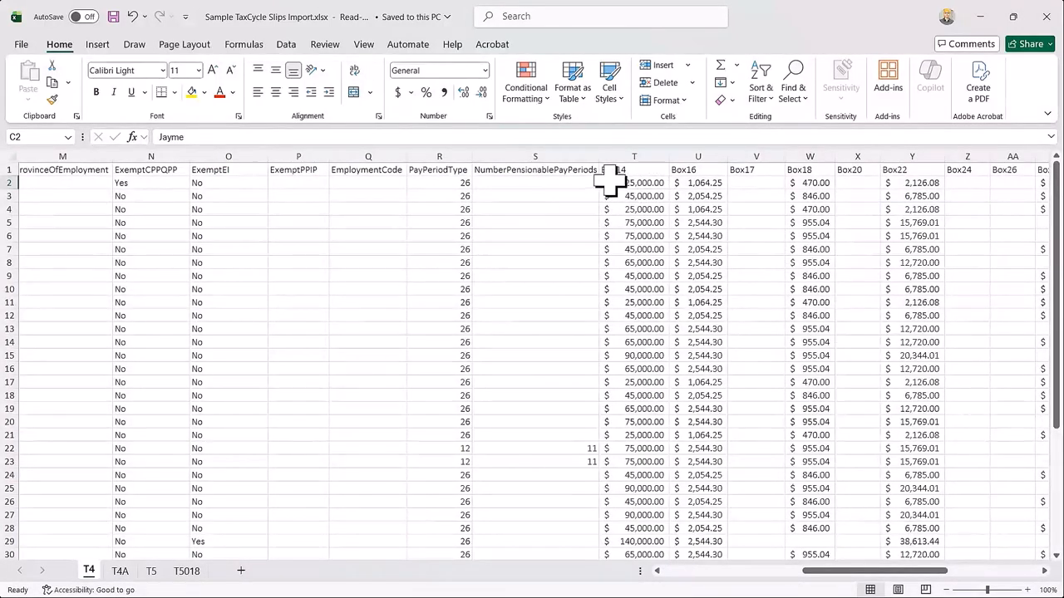
pyautogui.moveTo(931, 579); pyautogui.dragTo(991, 578)
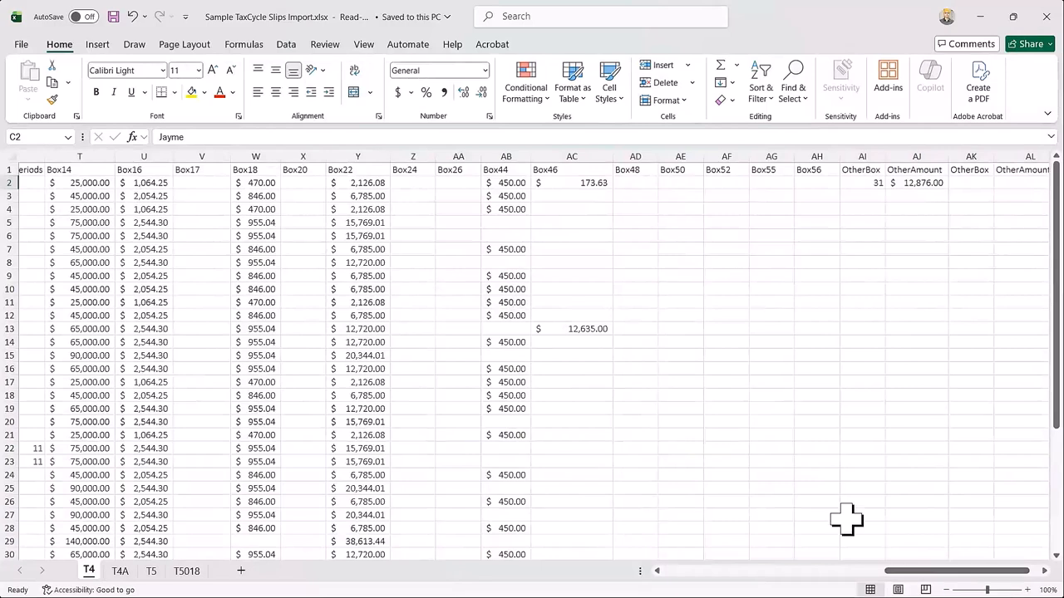
pyautogui.click(861, 185)
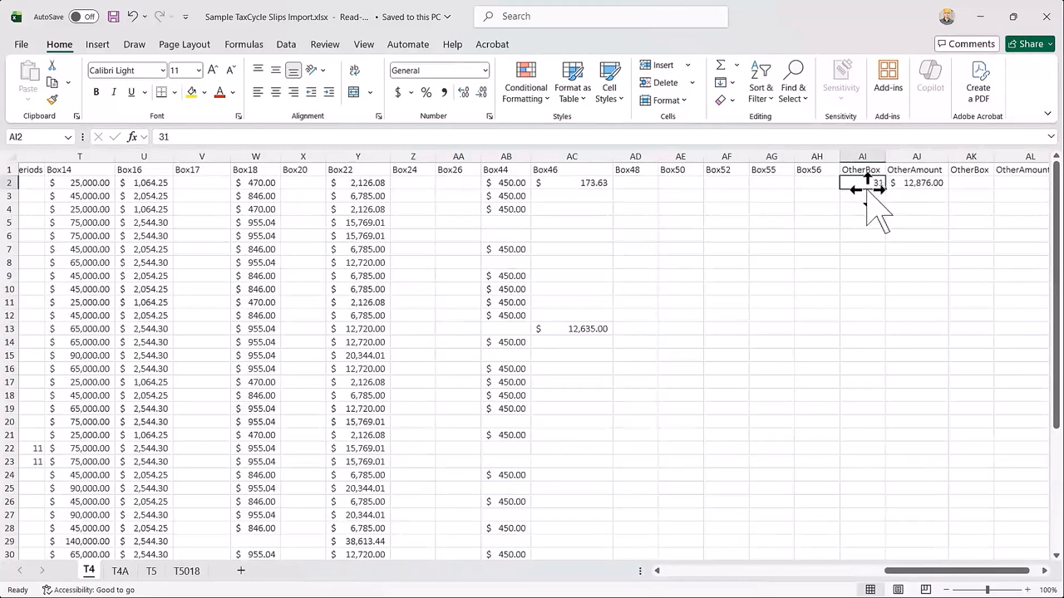
pyautogui.click(922, 190)
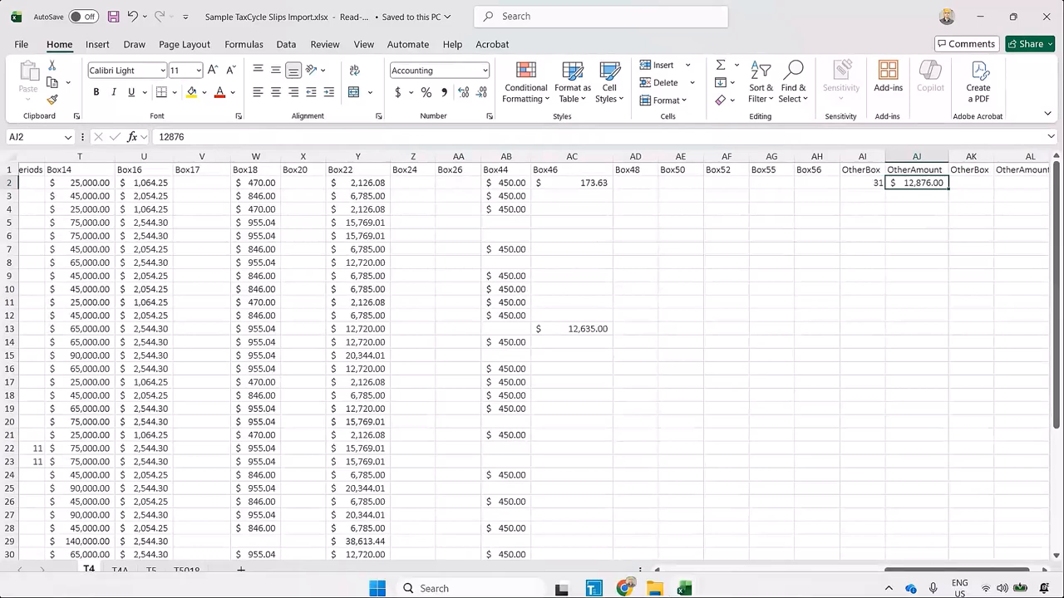
# Switch to the 2025 T4 return in TaxCycle and view the Other information codes available on a new T4 slip.
pyautogui.moveTo(627, 587)
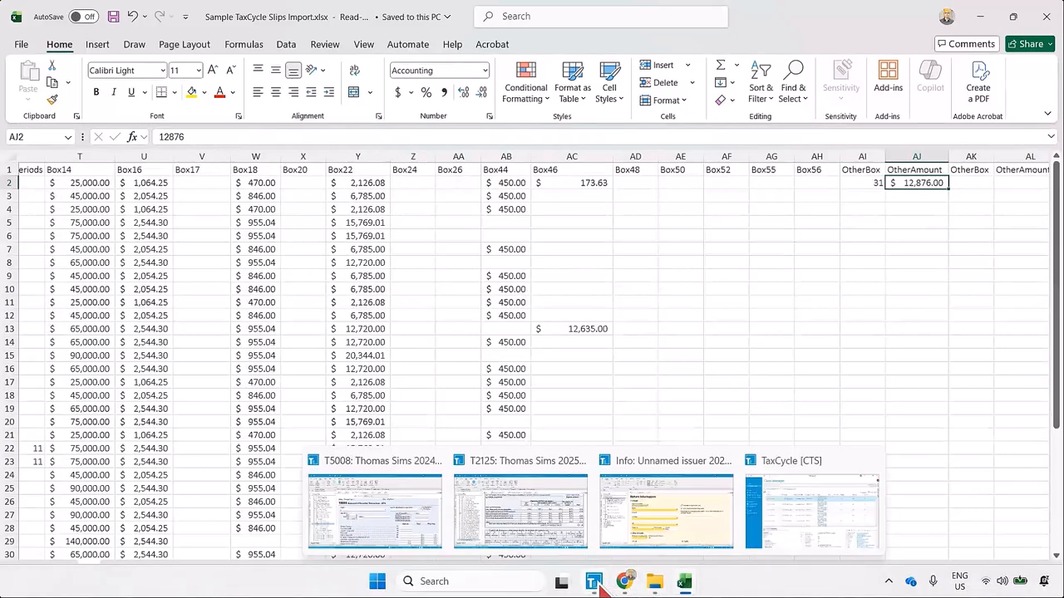
pyautogui.click(641, 527)
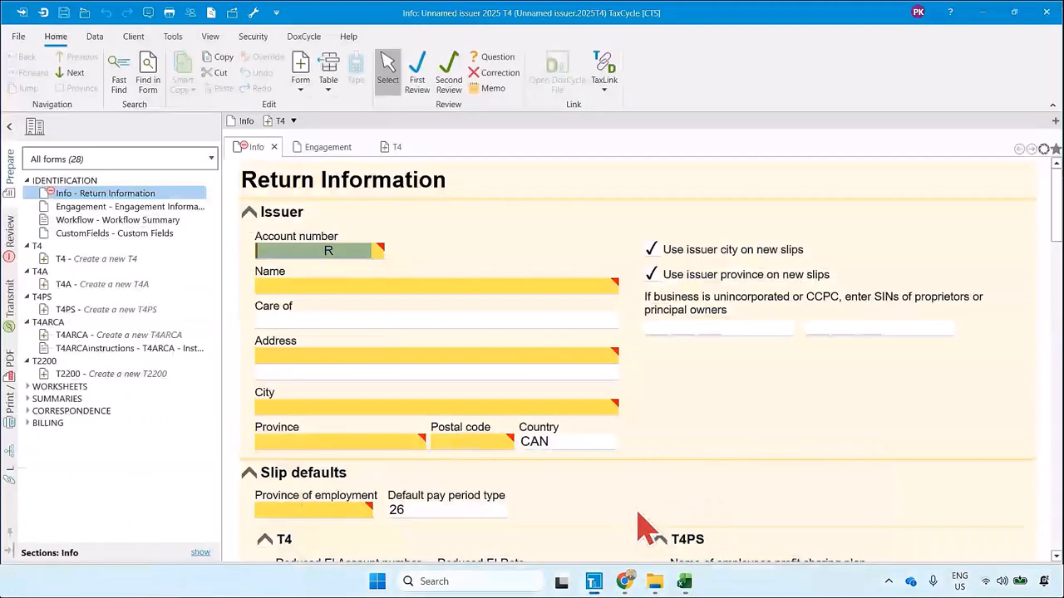
pyautogui.click(88, 258)
pyautogui.scroll(-10, 513, 356)
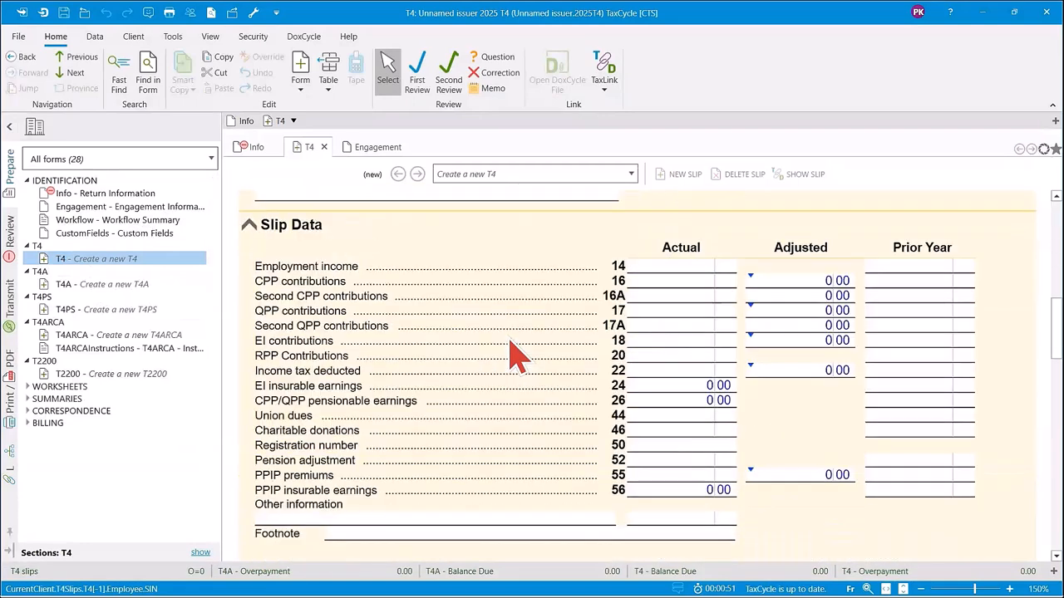
pyautogui.scroll(2, 508, 353)
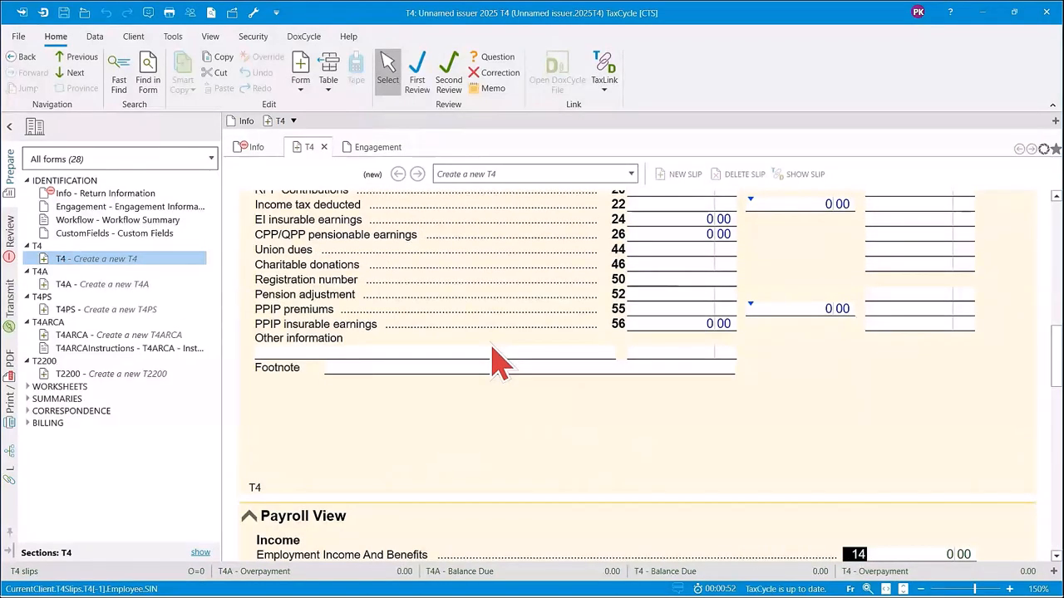
pyautogui.click(607, 354)
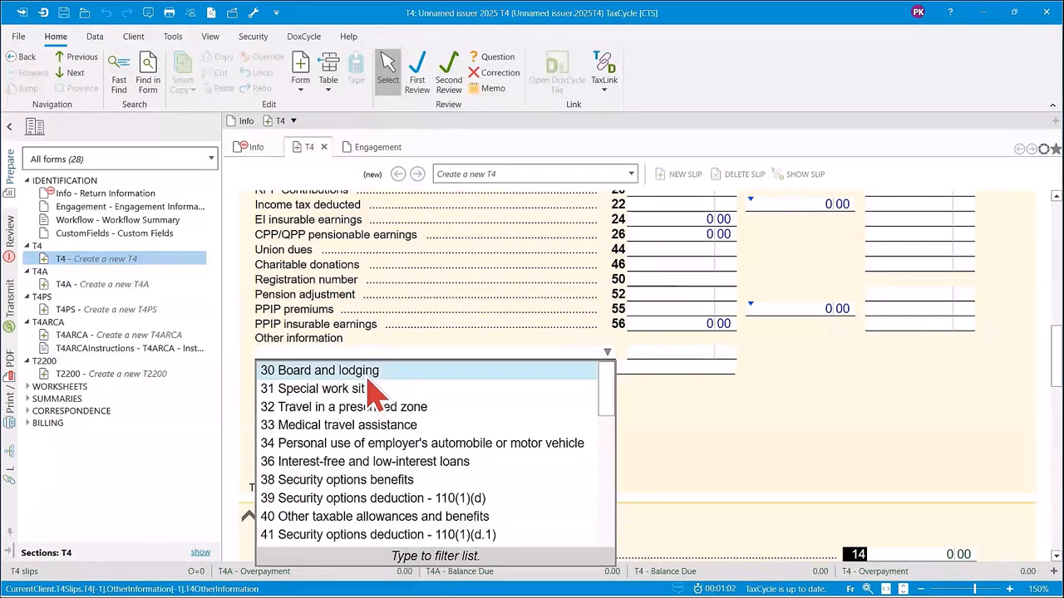
pyautogui.click(665, 404)
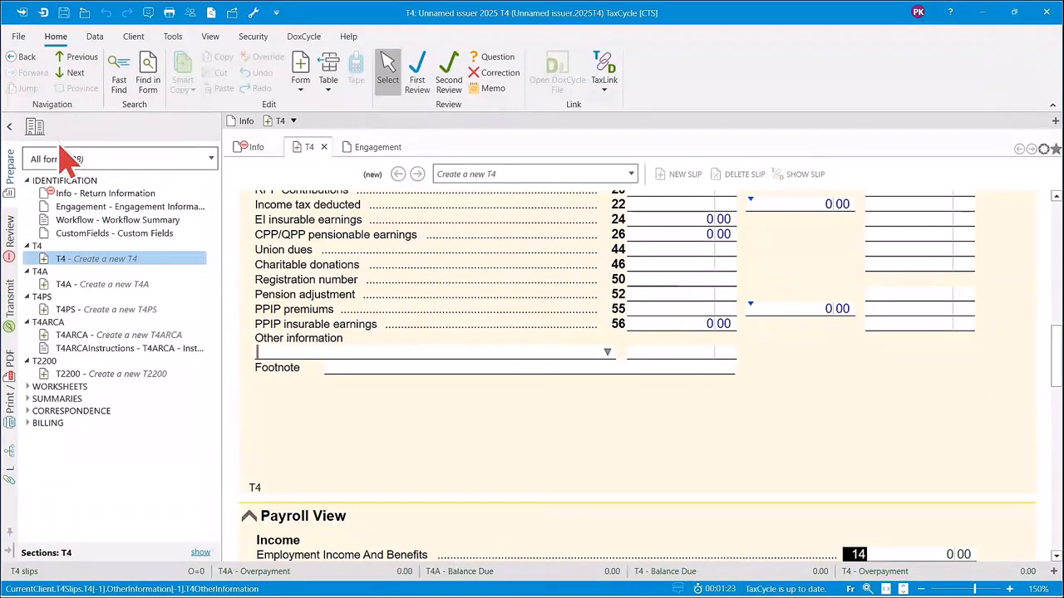
# View the Excel Import options for the T4 return, including Create Excel Template, without choosing one.
pyautogui.click(94, 36)
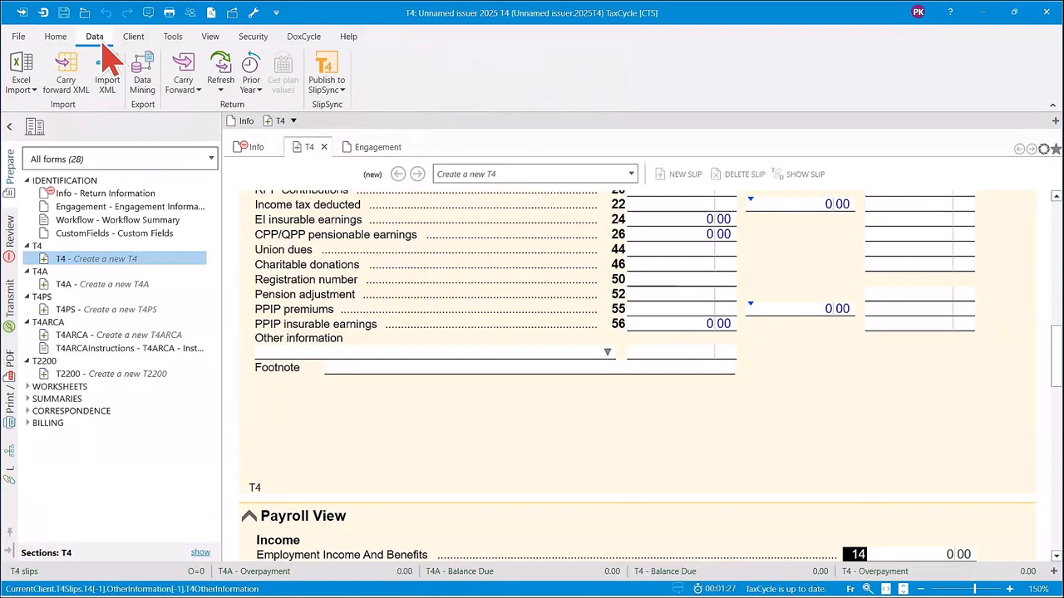
pyautogui.click(33, 90)
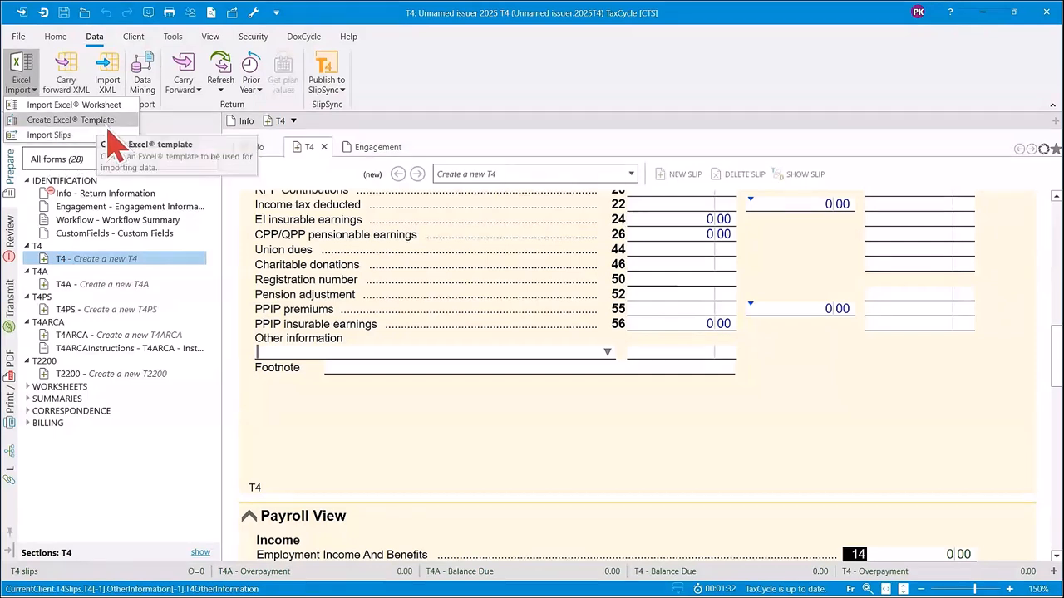
pyautogui.click(457, 444)
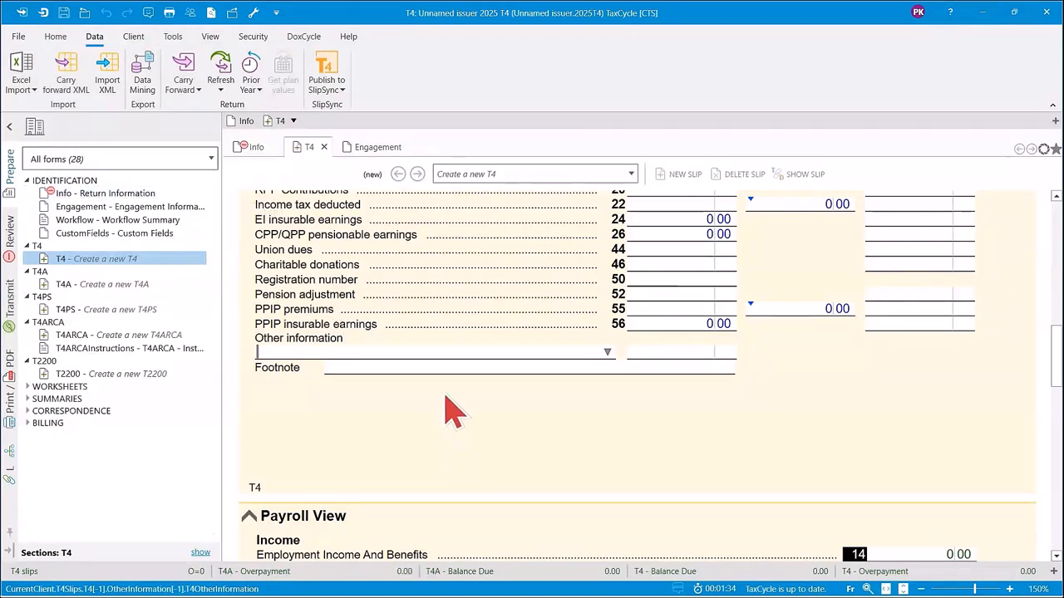
# Import the slips from Sample TaxCycle Slips Import.xlsx in the File Explorer Samples folder into the 2025 T4 return.
pyautogui.moveTo(598, 584)
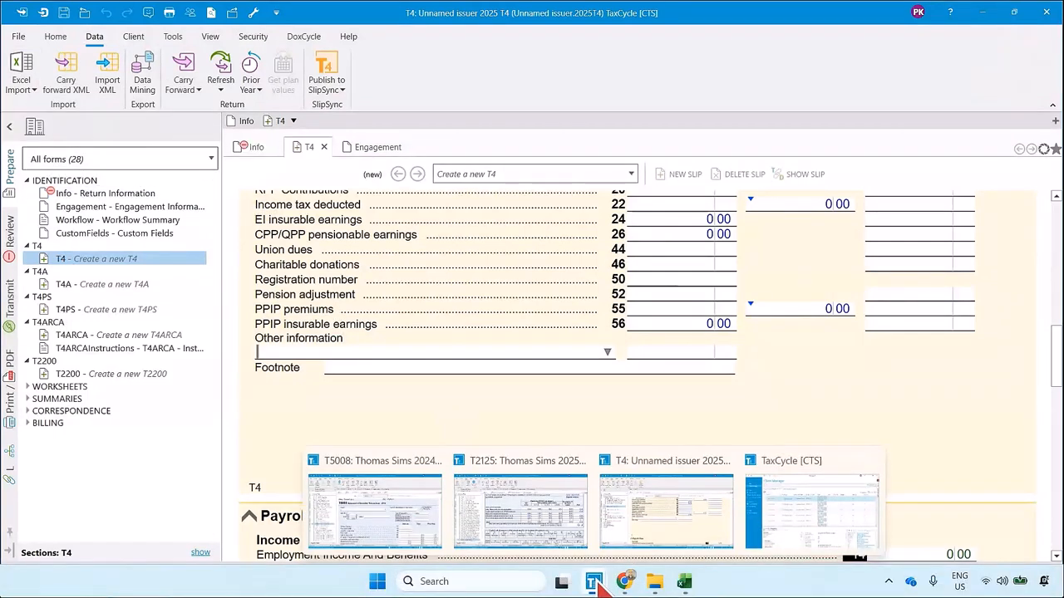
pyautogui.moveTo(662, 583)
pyautogui.click(663, 516)
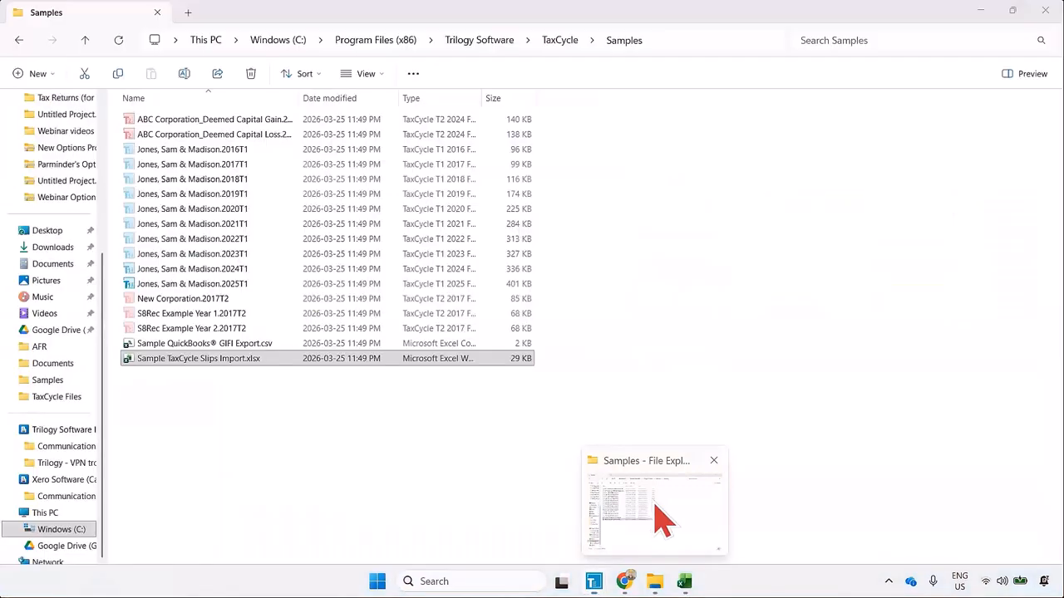
pyautogui.click(1014, 12)
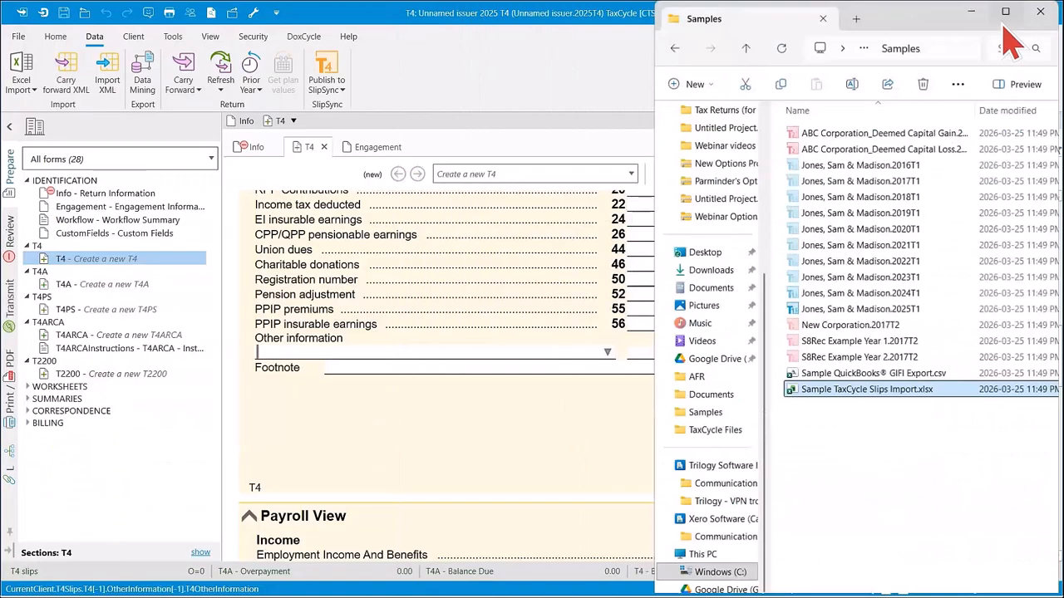
pyautogui.moveTo(910, 364); pyautogui.dragTo(400, 372)
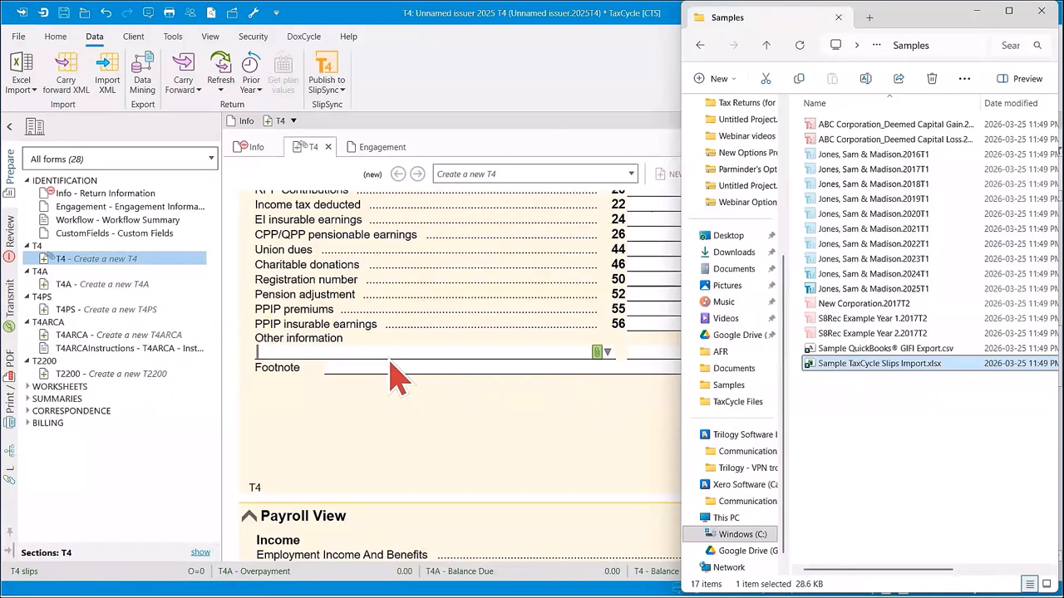
pyautogui.moveTo(899, 368); pyautogui.dragTo(297, 432)
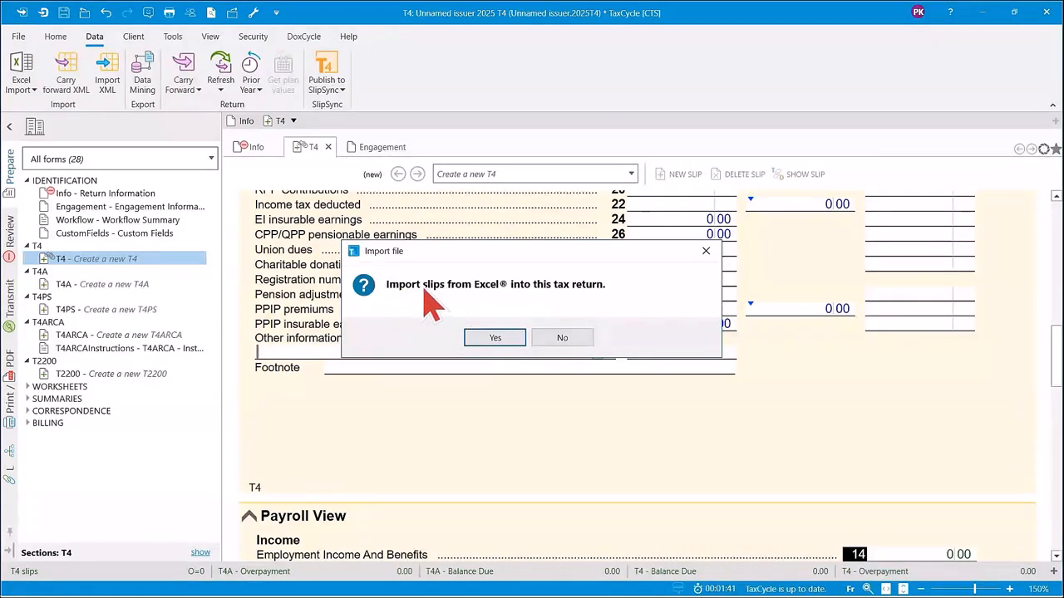
pyautogui.click(490, 339)
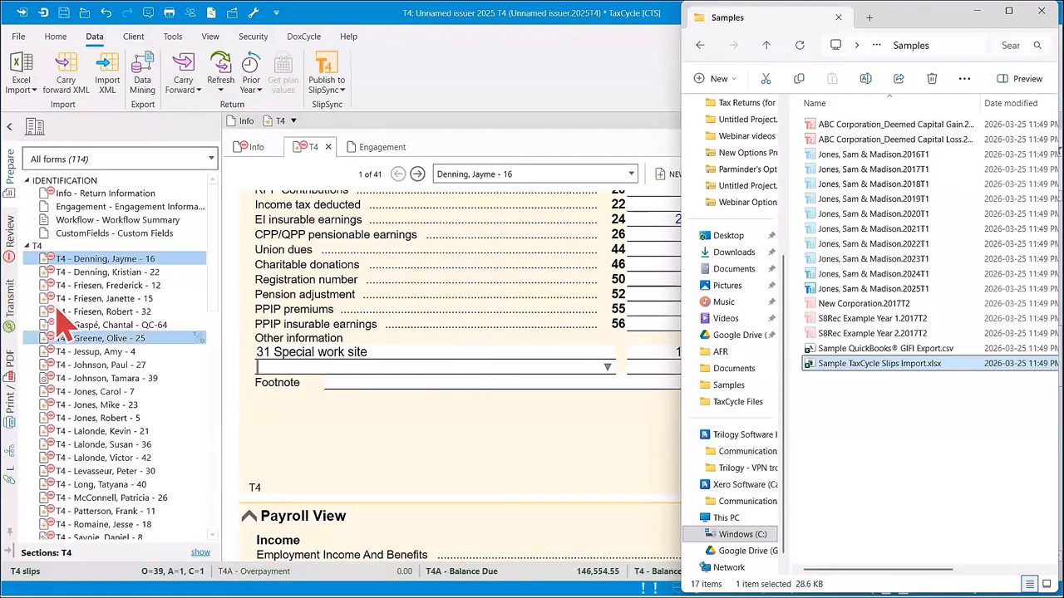
# Bring the T4 return to the front and review the list of imported T4 slips.
pyautogui.click(223, 252)
pyautogui.moveTo(214, 236)
pyautogui.mouseDown()
pyautogui.moveTo(210, 276)
pyautogui.moveTo(219, 230)
pyautogui.mouseUp()
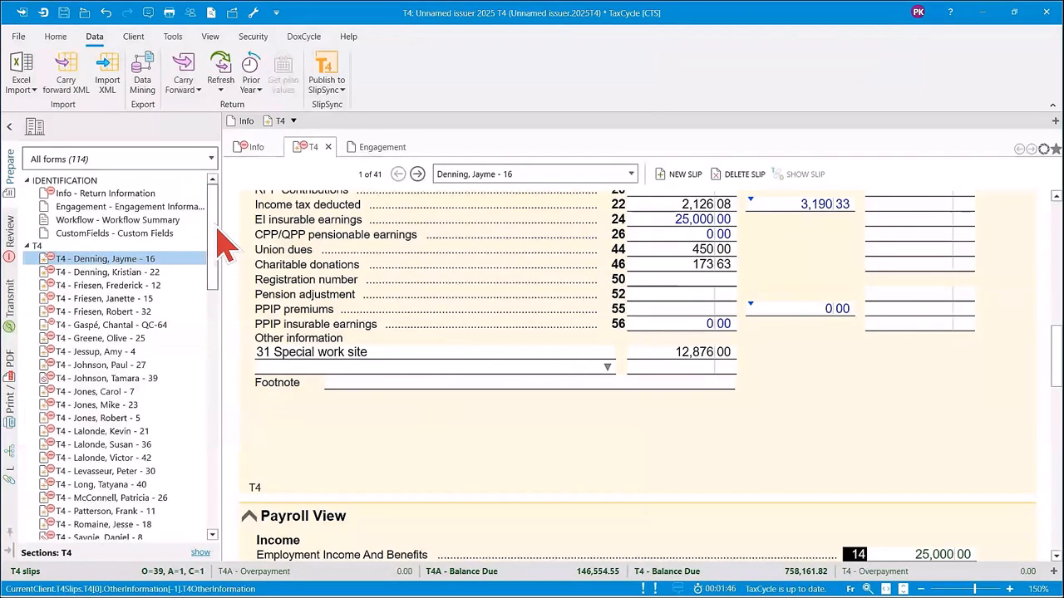
pyautogui.moveTo(220, 239)
pyautogui.mouseDown()
pyautogui.moveTo(235, 434)
pyautogui.moveTo(225, 512)
pyautogui.moveTo(230, 223)
pyautogui.mouseUp()
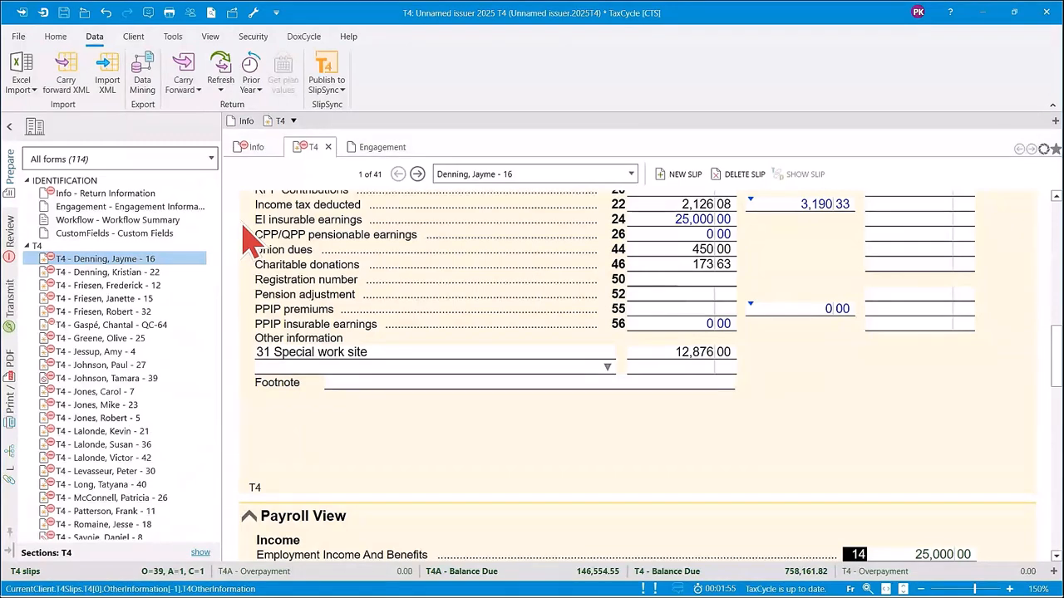
# Revisit Sample TaxCycle Slips Import.xlsx in Excel to look at its slip sheets, and switch back to the 2025 T4 return in TaxCycle.
pyautogui.moveTo(601, 594)
pyautogui.moveTo(686, 585)
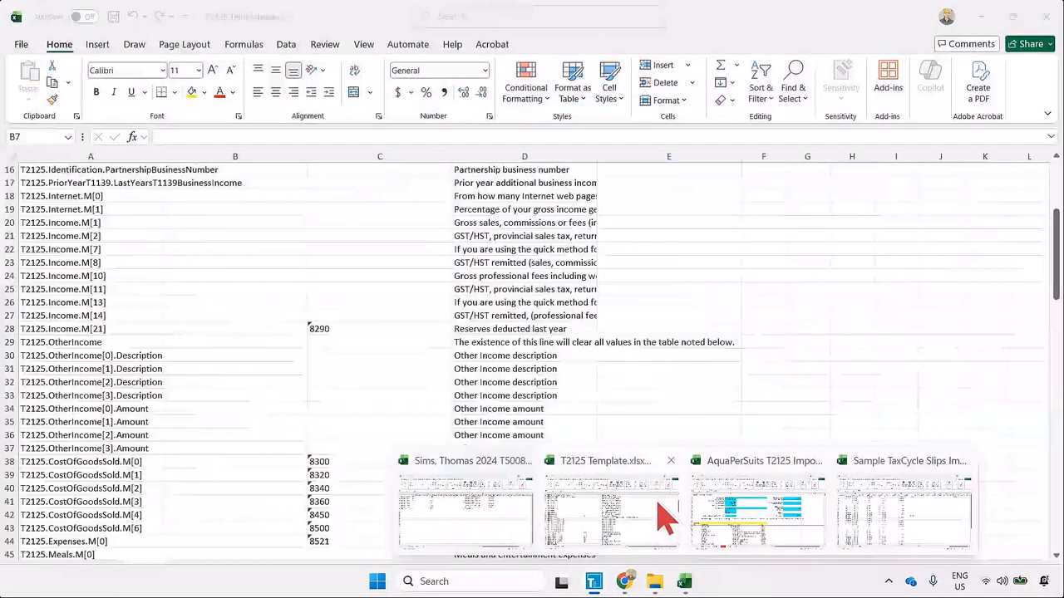
pyautogui.click(888, 517)
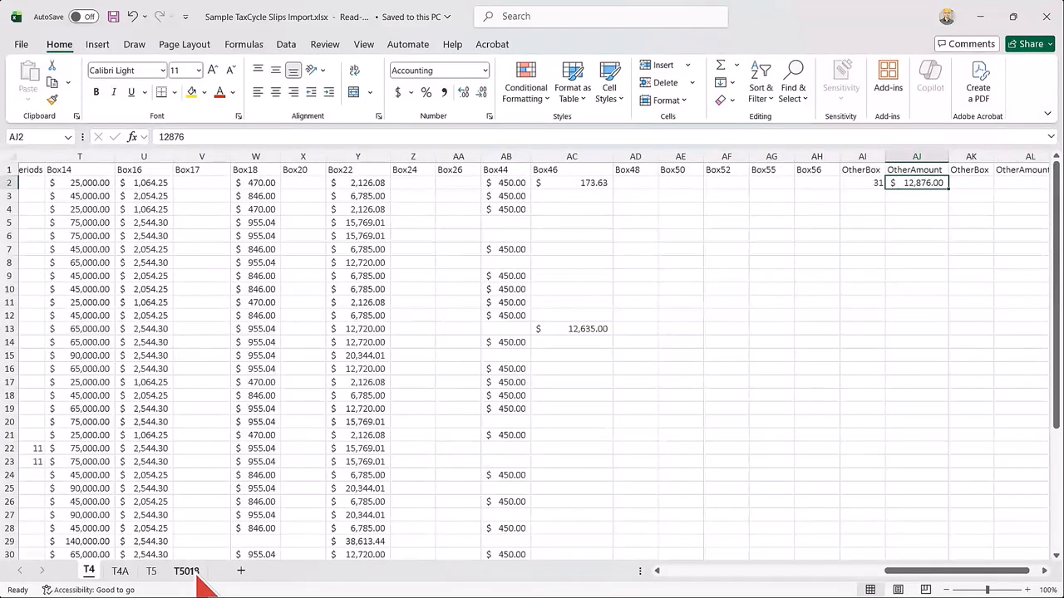
pyautogui.moveTo(576, 579)
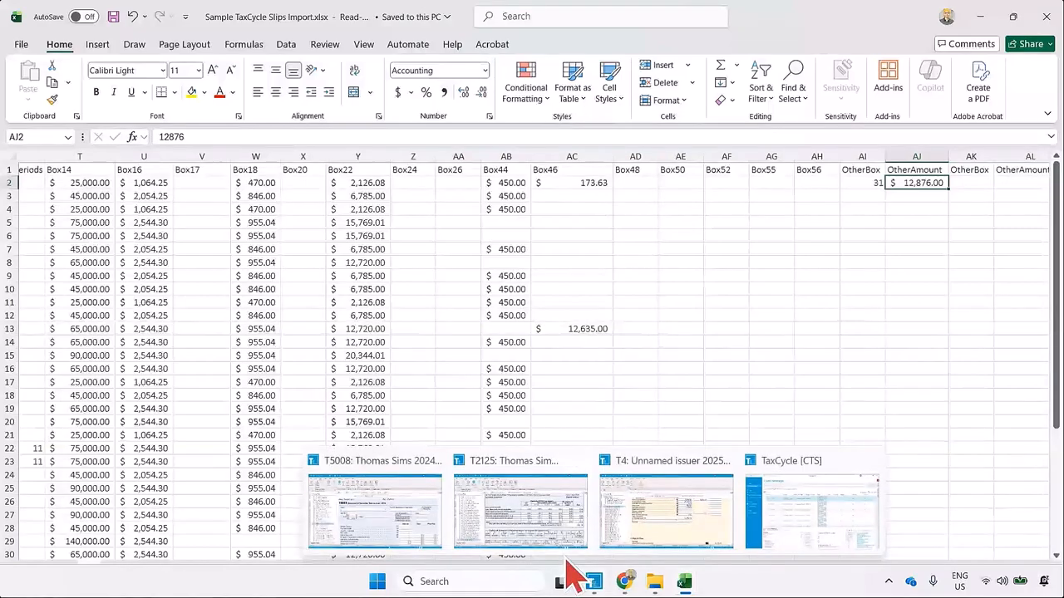
pyautogui.moveTo(455, 539)
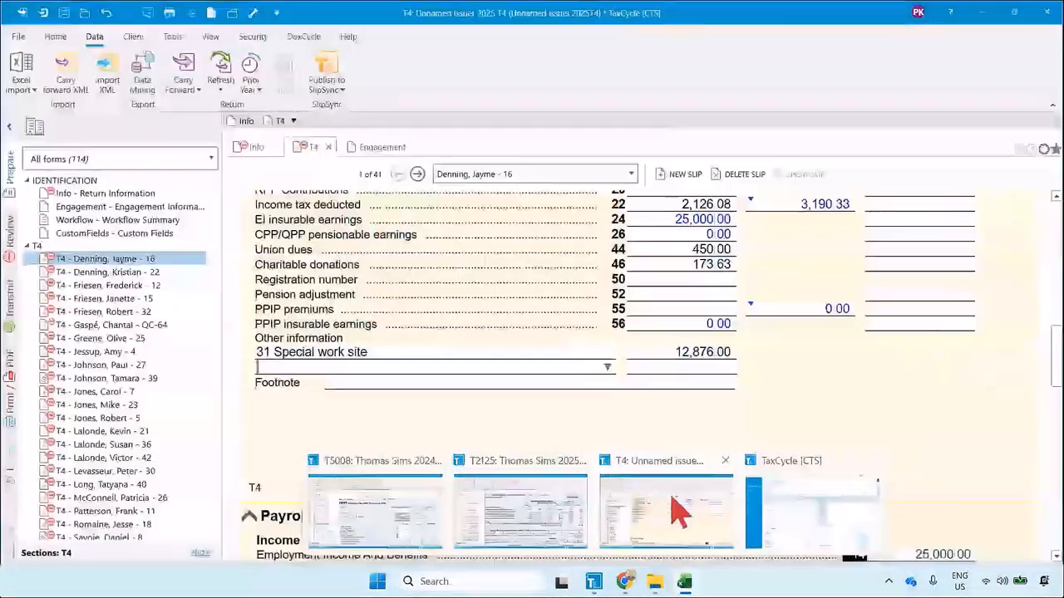
pyautogui.click(670, 506)
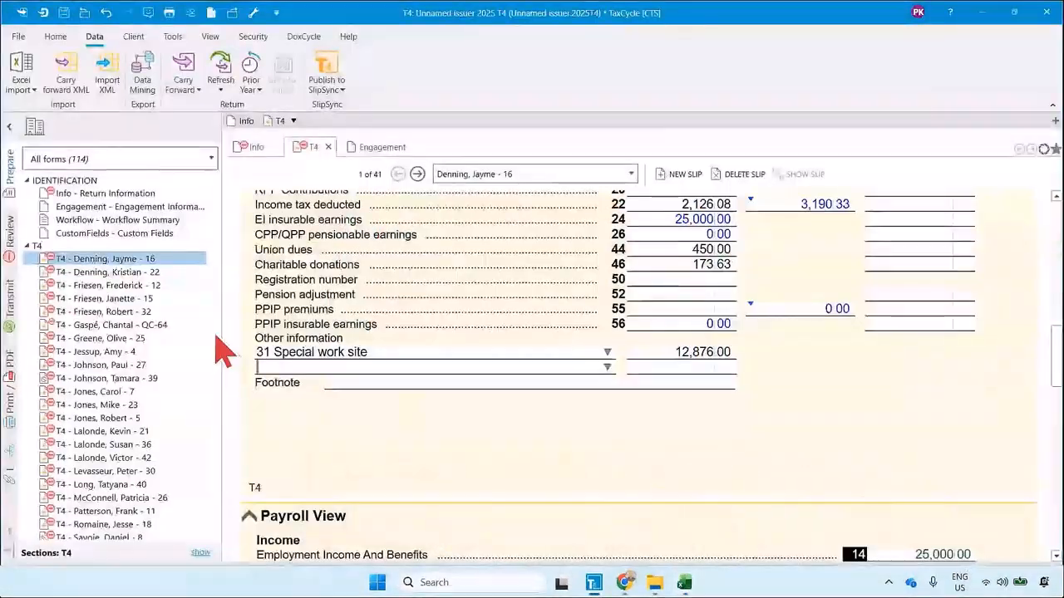
# Undo the Excel slip import in the T4 return, and redo it to bring the imported T4 slips back.
pyautogui.click(106, 12)
pyautogui.click(106, 12)
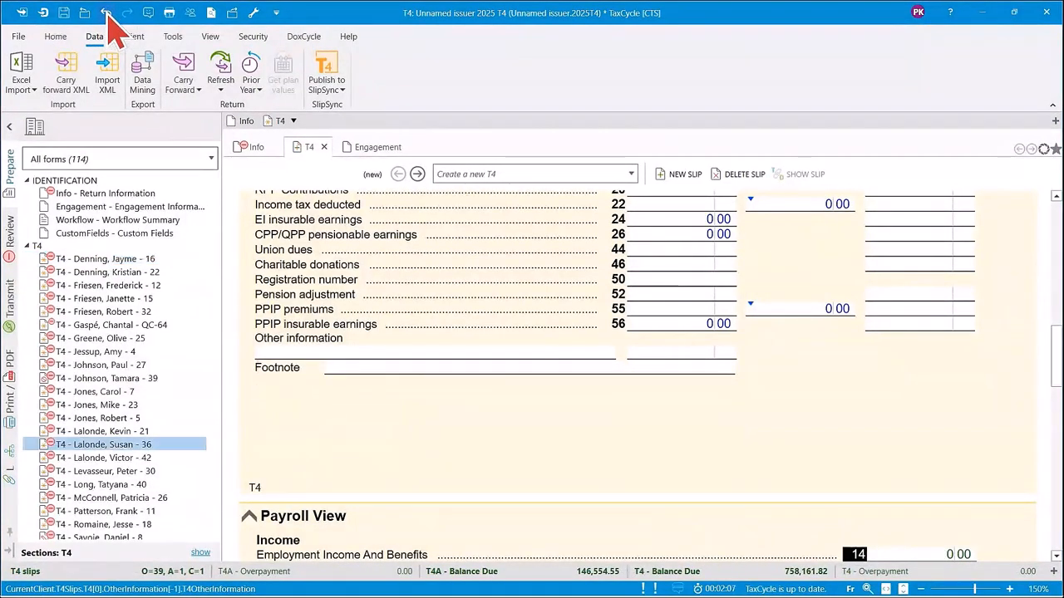
pyautogui.click(107, 13)
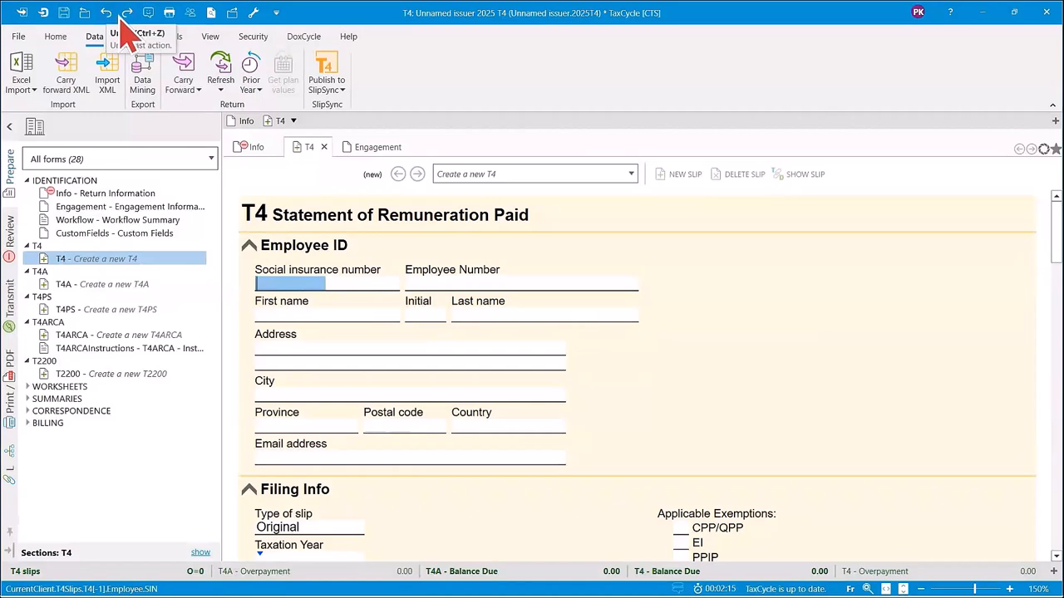
pyautogui.click(127, 12)
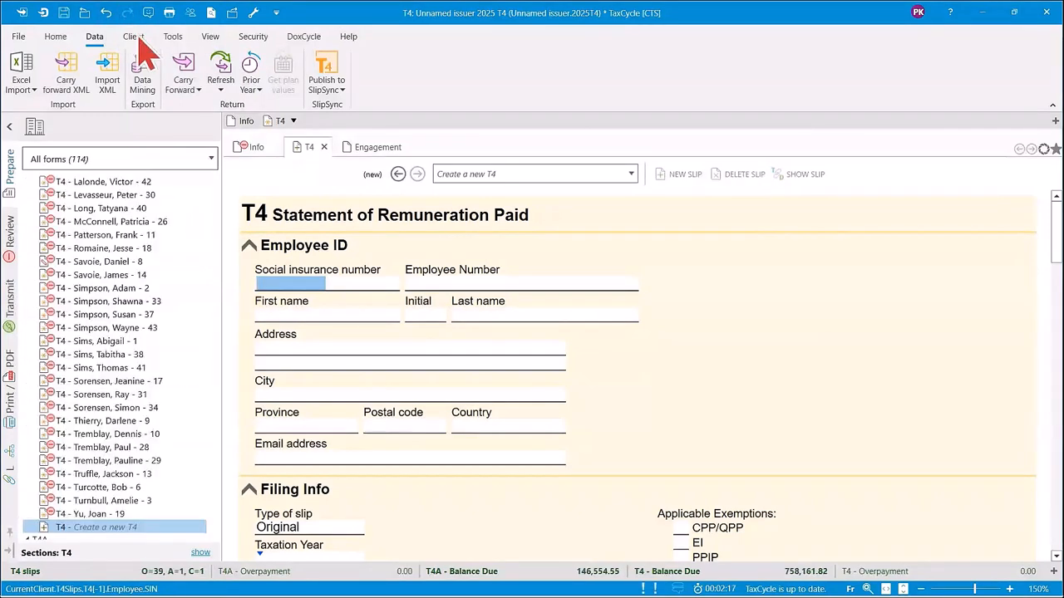
pyautogui.moveTo(214, 321); pyautogui.dragTo(214, 247)
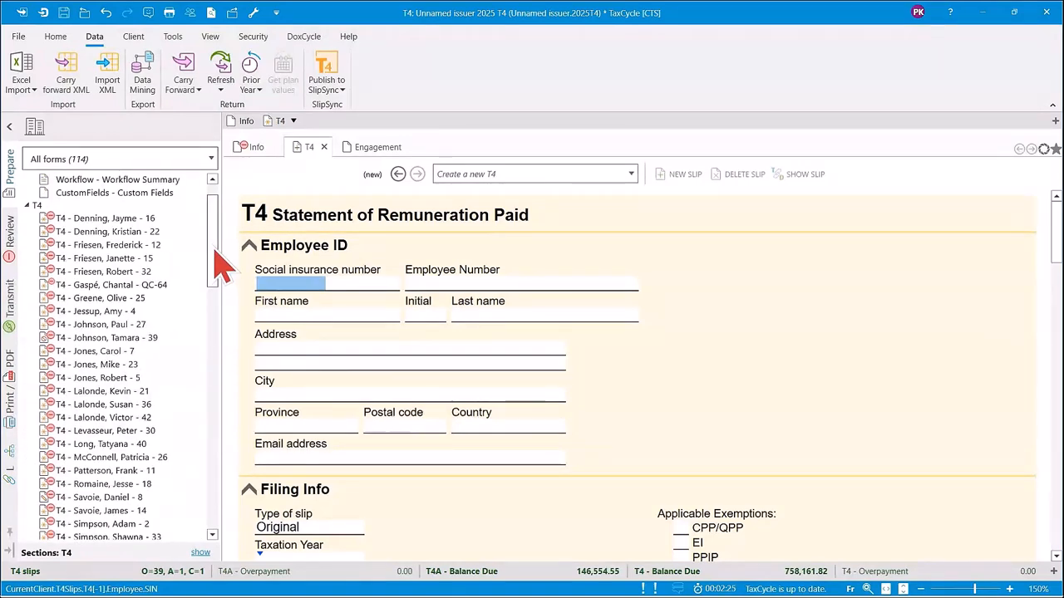
# Switch to the Client Manager and export the full list to a standard Excel workbook, saved in Documents under the suggested file name.
pyautogui.moveTo(683, 585)
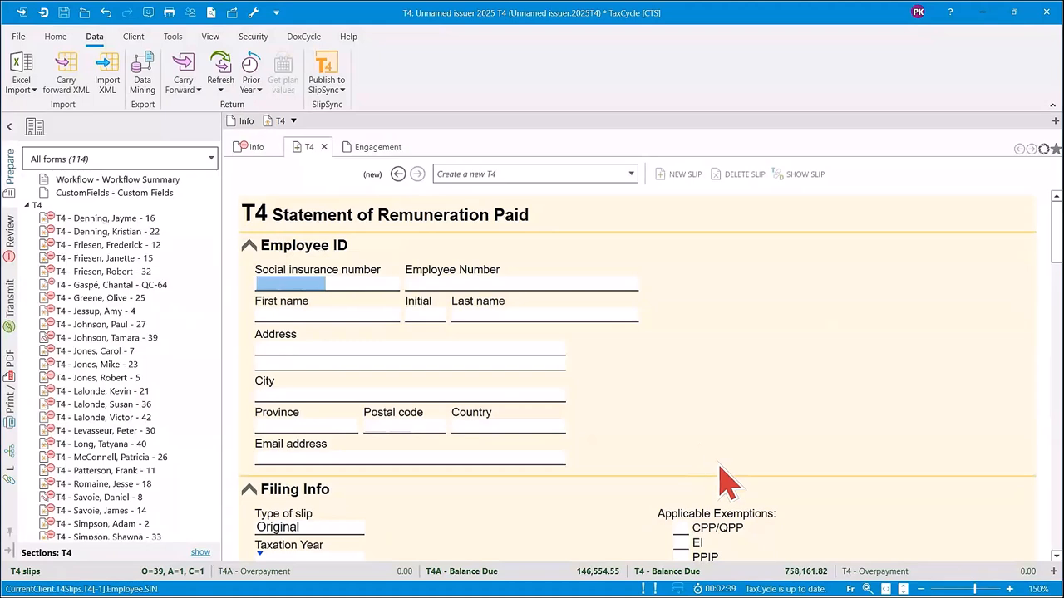
pyautogui.moveTo(634, 594)
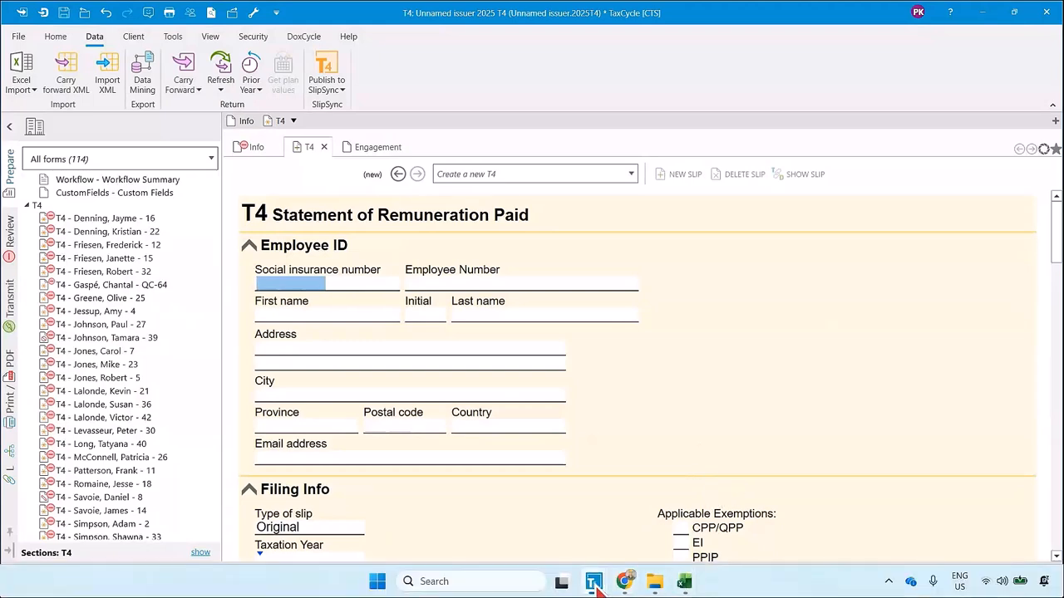
pyautogui.moveTo(596, 586)
pyautogui.click(865, 507)
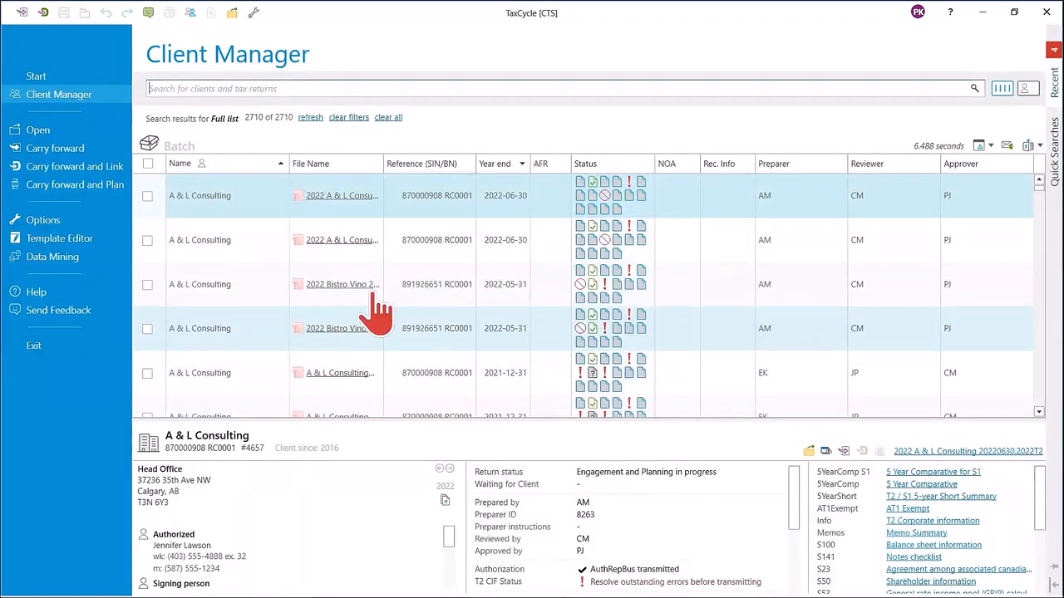
pyautogui.click(1041, 150)
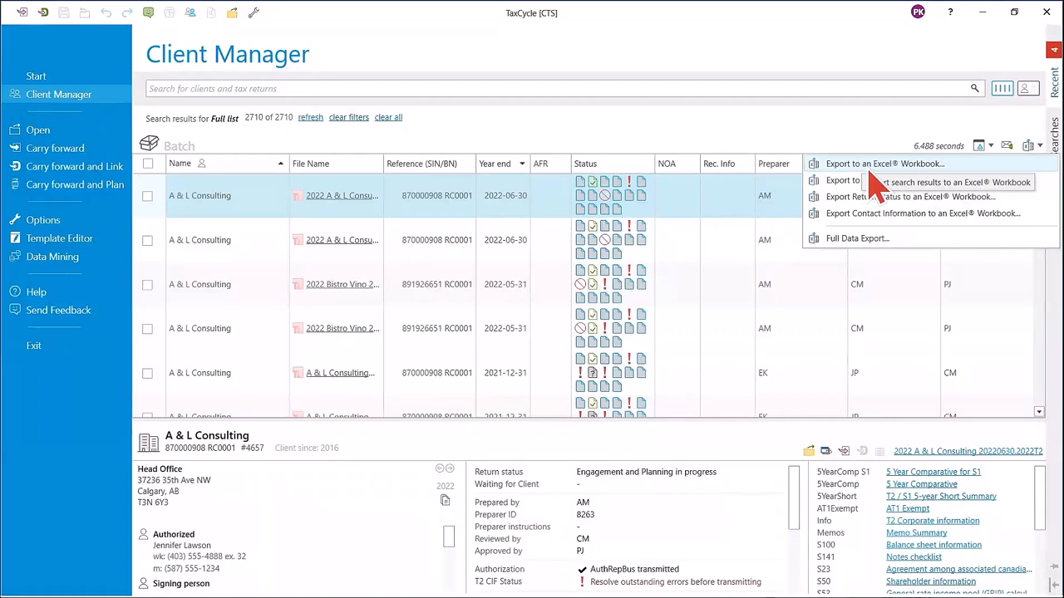
pyautogui.click(873, 166)
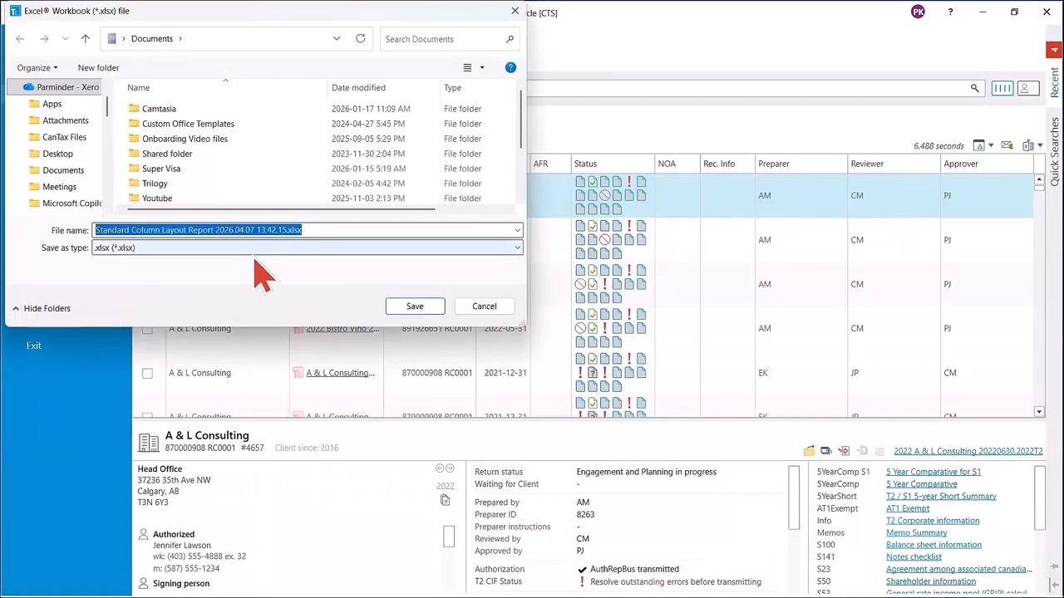
pyautogui.click(414, 305)
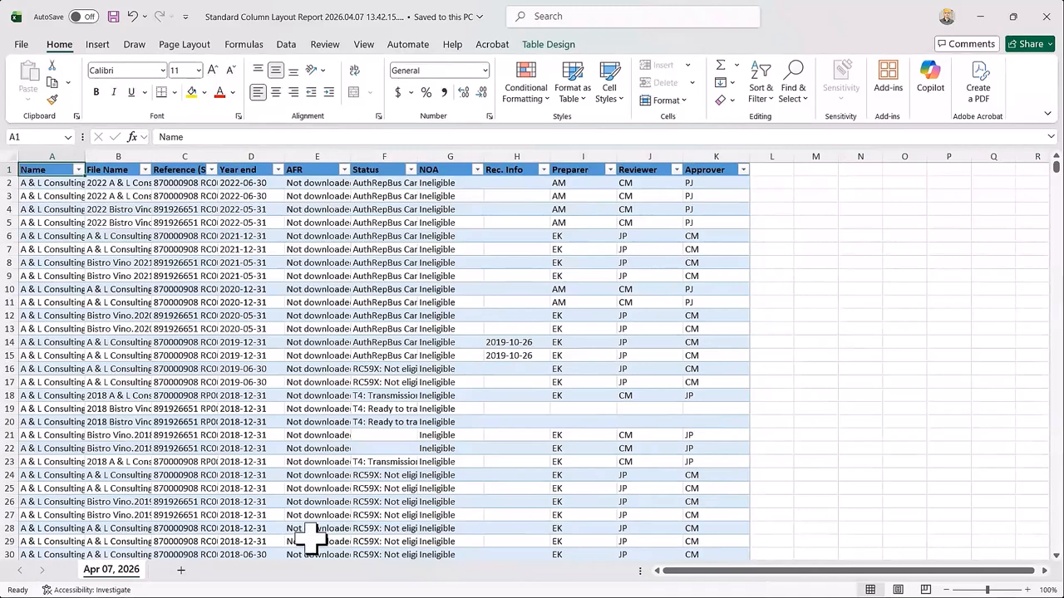
# Look through the rows of the exported Standard Column Layout Report and return to its first row.
pyautogui.scroll(-1, 490, 363)
pyautogui.scroll(-19, 490, 363)
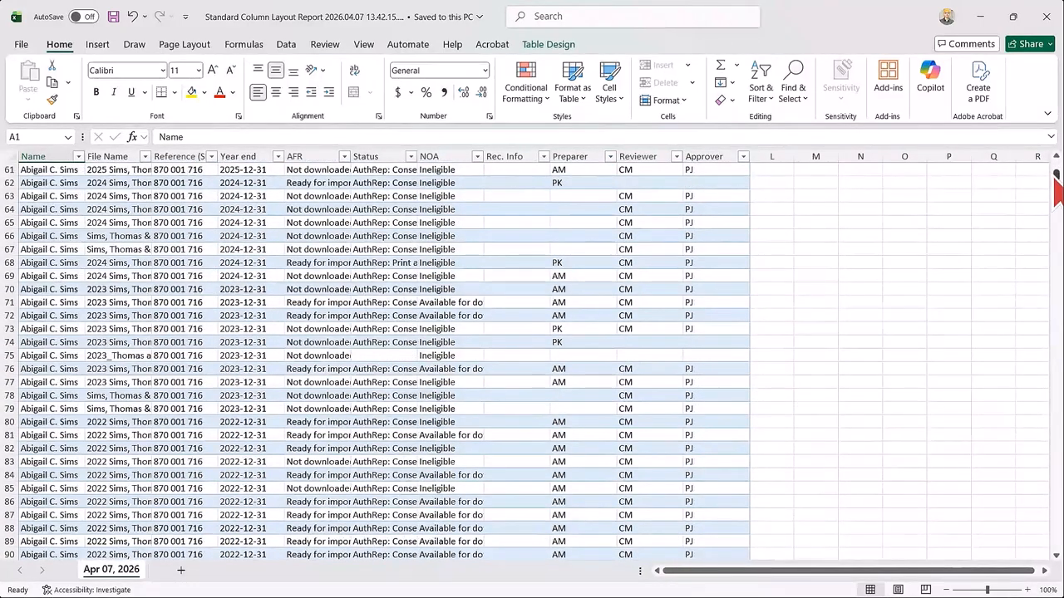
pyautogui.moveTo(1055, 176); pyautogui.dragTo(1056, 165)
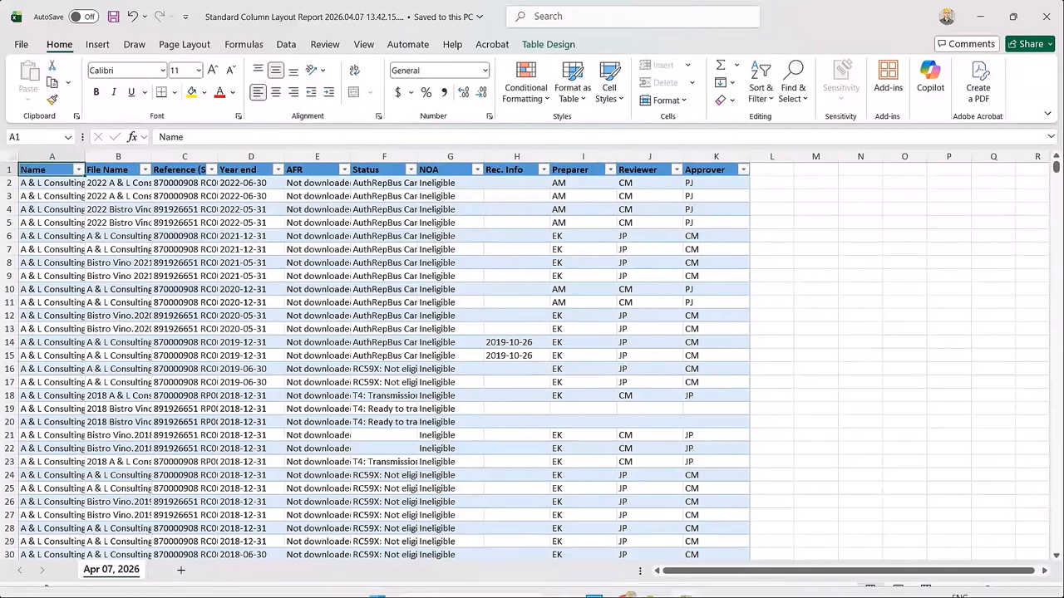
# Return to TaxCycle's Client Manager, export the list to a detailed Excel workbook under the suggested name, and look across its columns.
pyautogui.moveTo(685, 584)
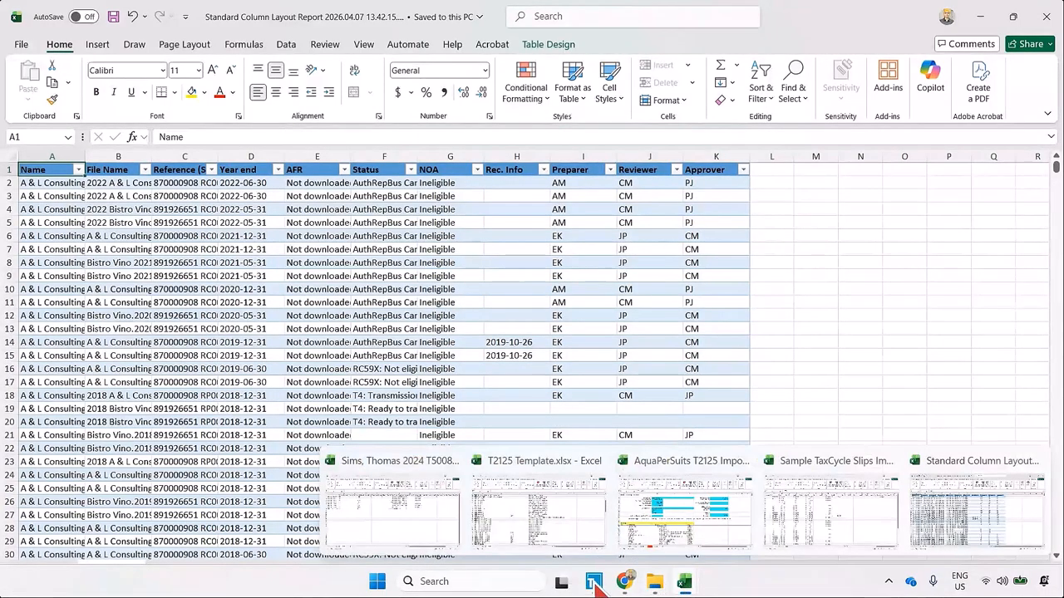
pyautogui.moveTo(595, 582)
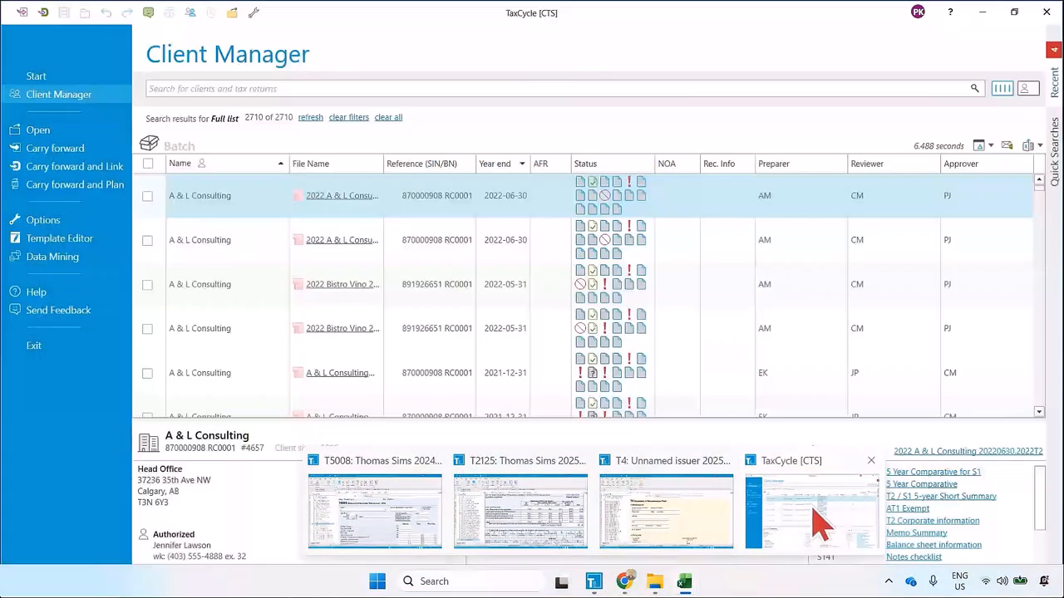
pyautogui.click(815, 532)
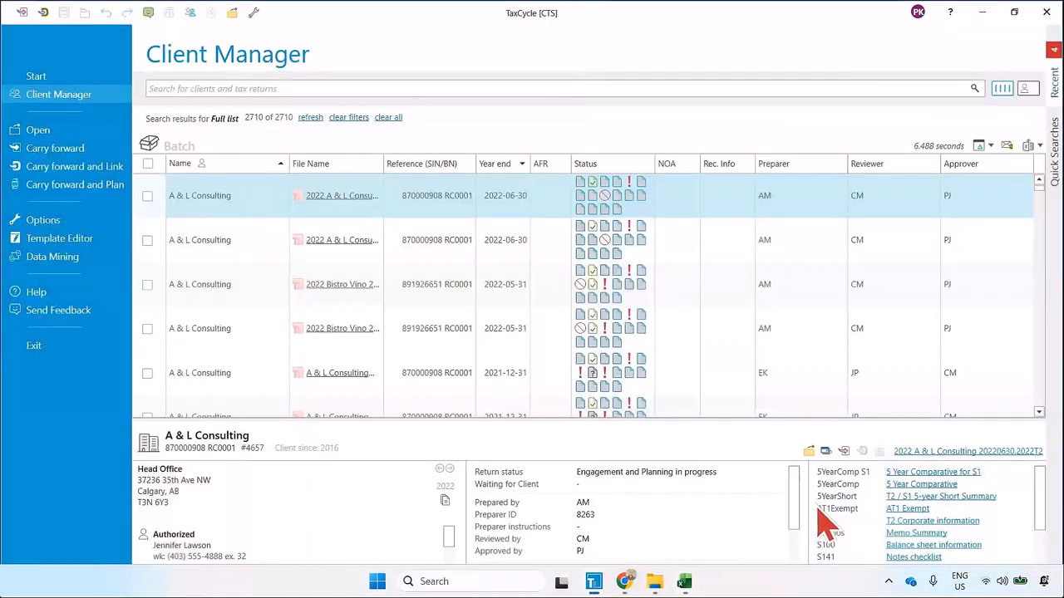
pyautogui.click(1037, 148)
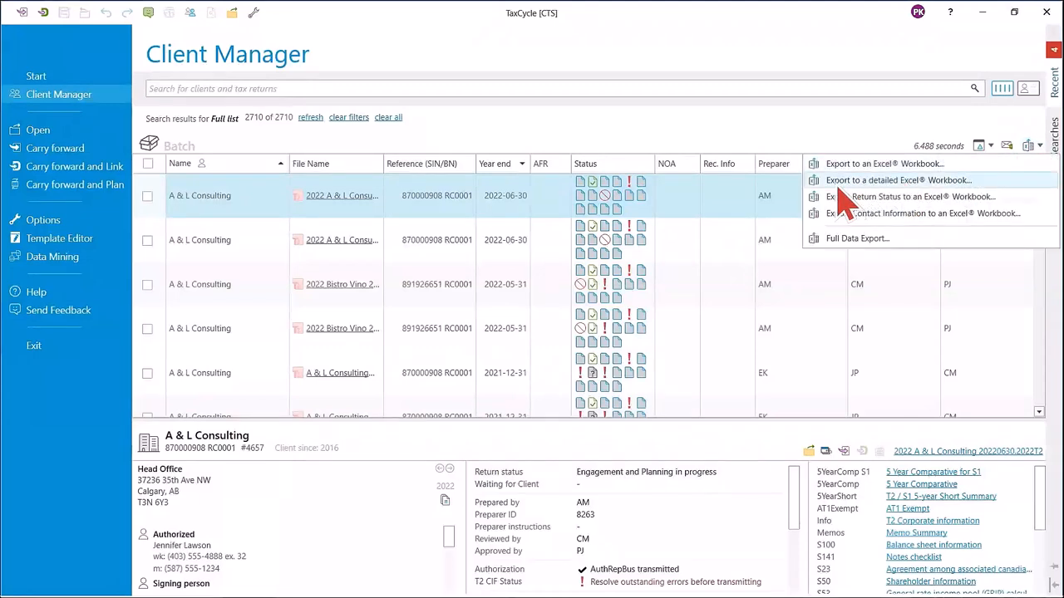
pyautogui.click(906, 180)
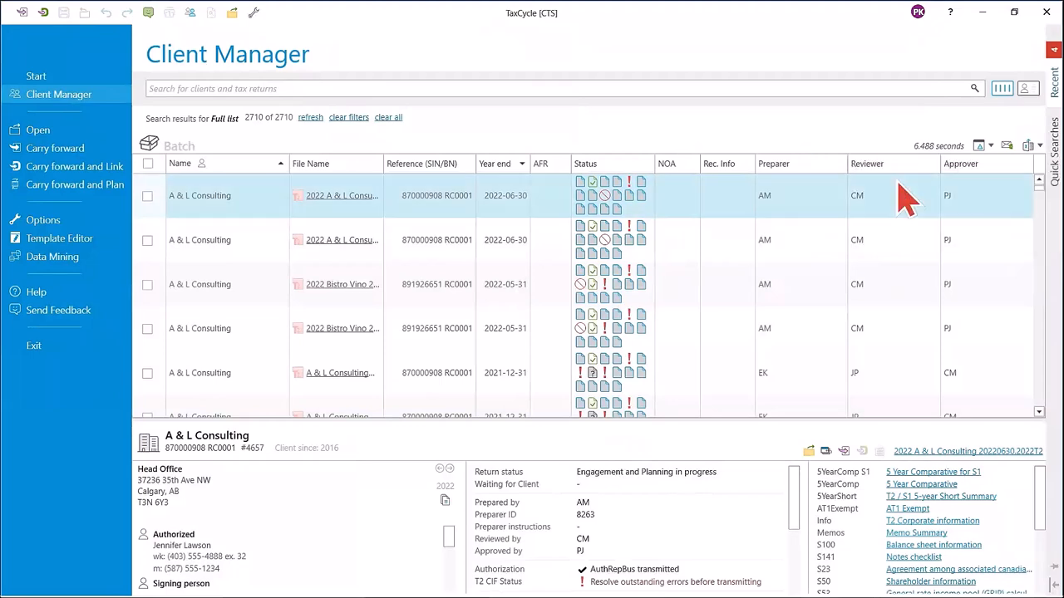
pyautogui.click(424, 309)
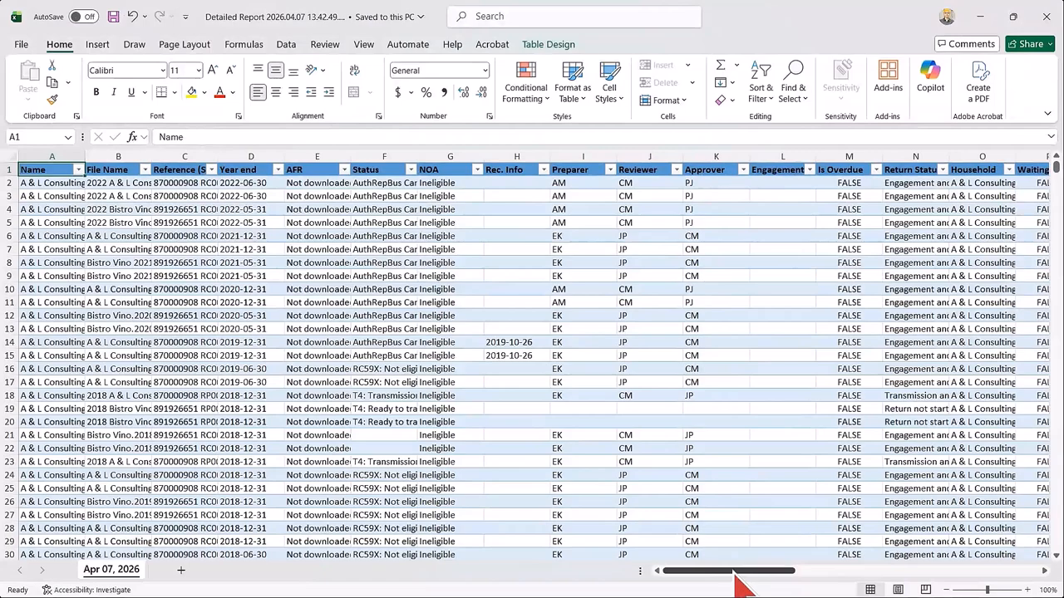
pyautogui.moveTo(740, 586); pyautogui.dragTo(714, 570)
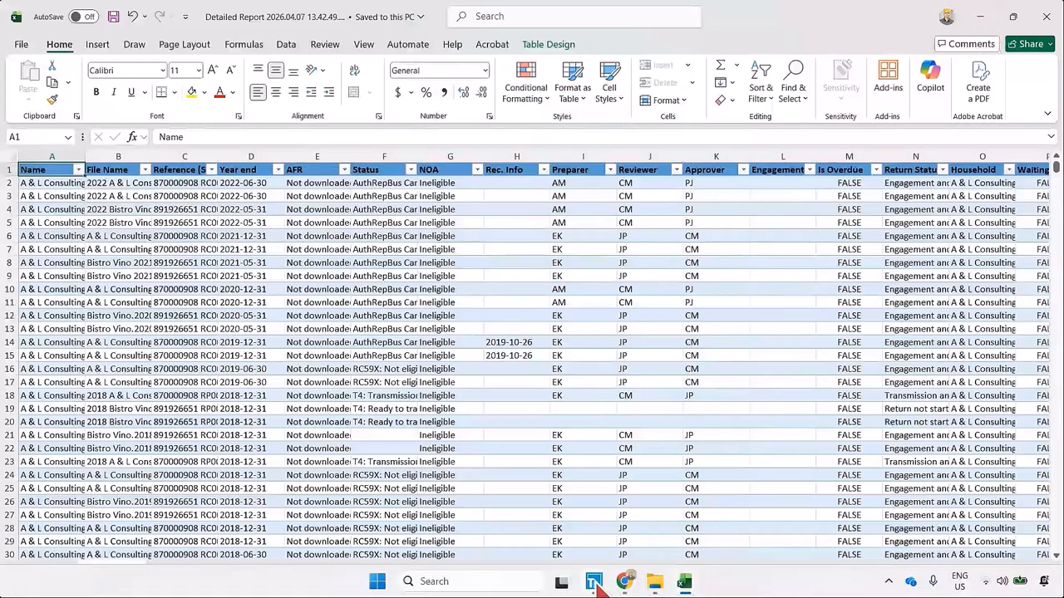
# Go back to TaxCycle's Client Manager and export the return status to an Excel workbook saved in Documents under the suggested name.
pyautogui.moveTo(594, 581)
pyautogui.click(800, 517)
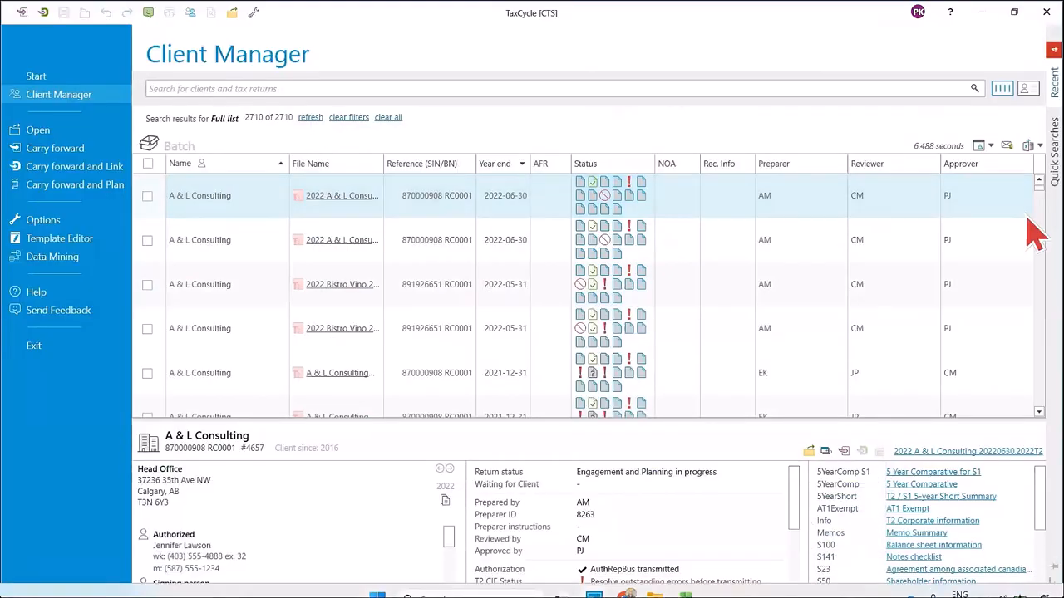
pyautogui.click(1039, 148)
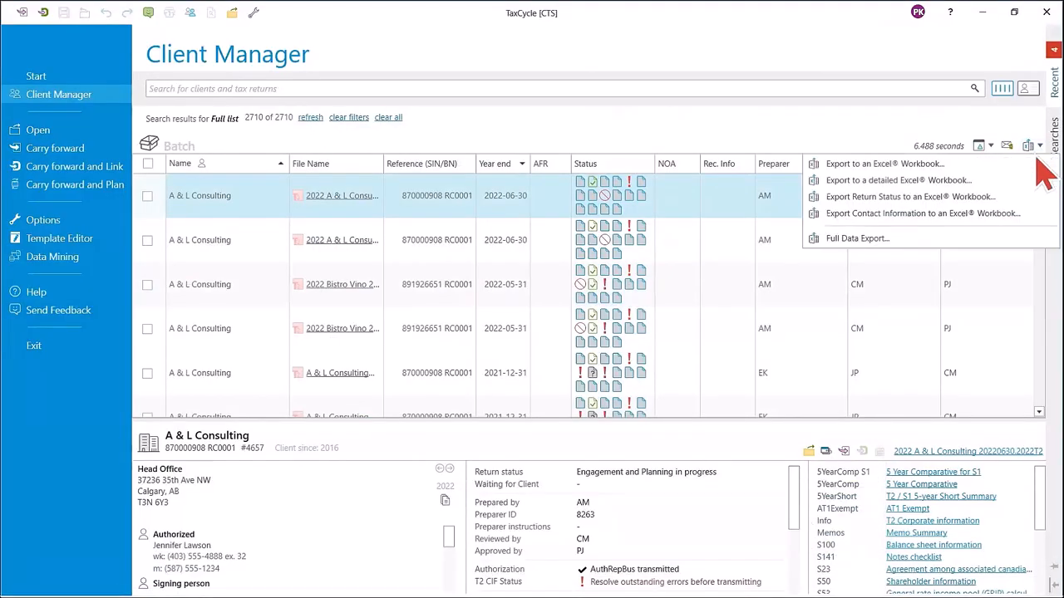
pyautogui.click(837, 200)
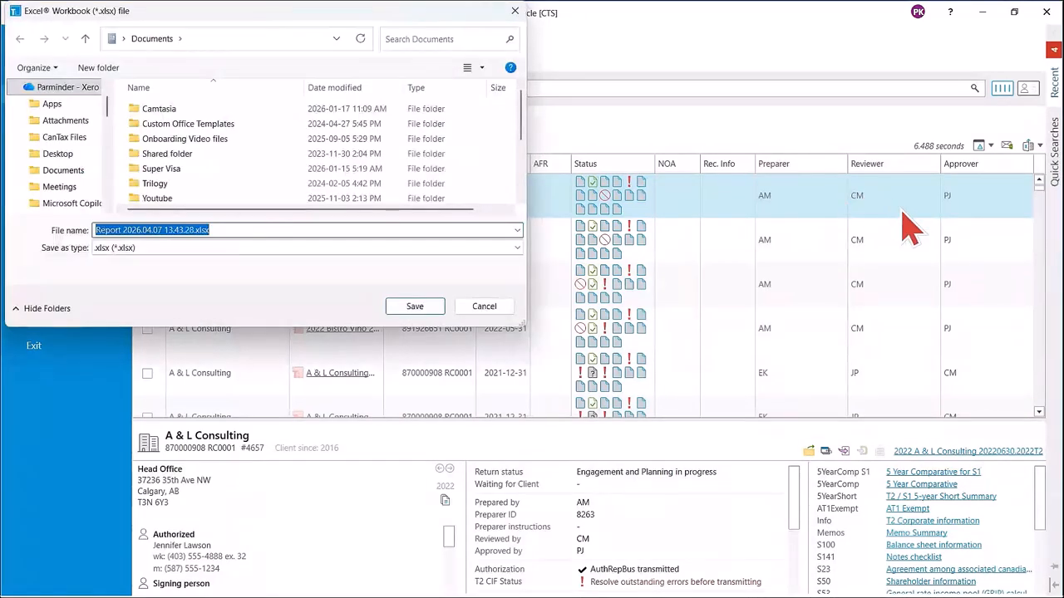
pyautogui.click(426, 309)
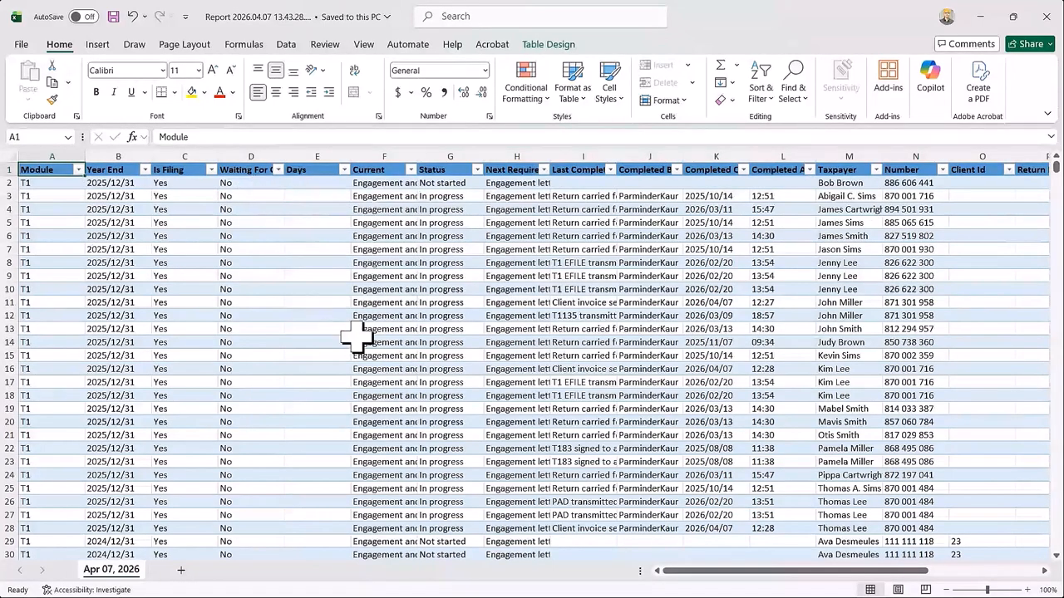
# View the filter choices for the Status column in the return status workbook without applying any, and minimize the workbook.
pyautogui.click(478, 170)
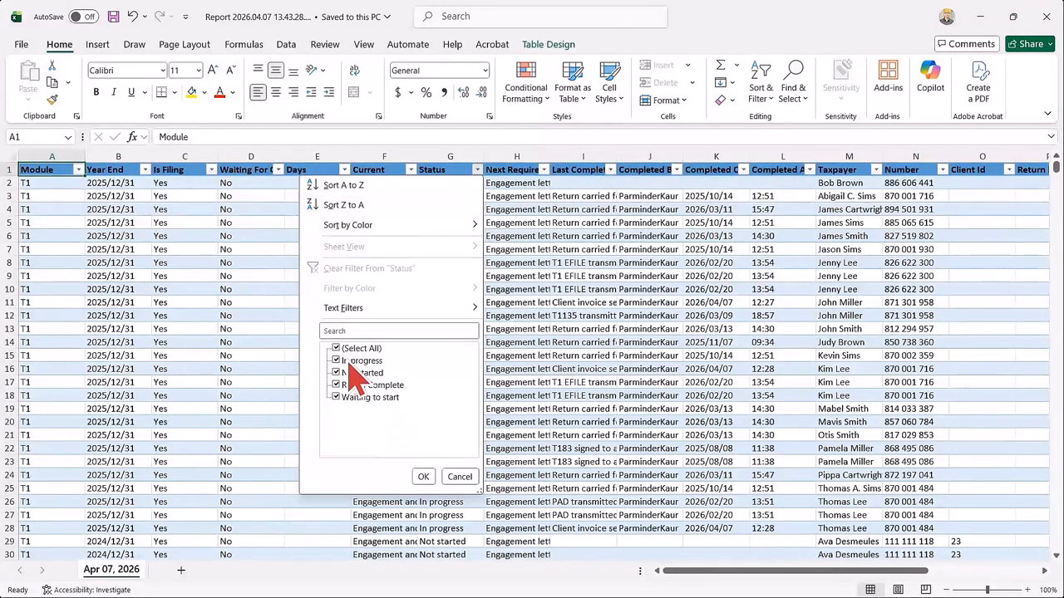
pyautogui.click(466, 476)
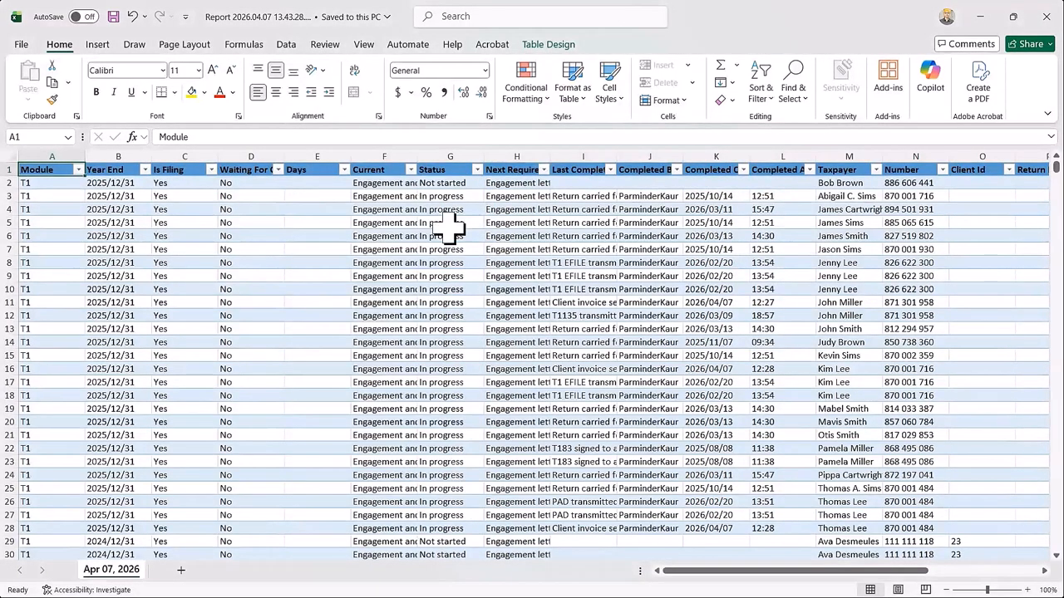
pyautogui.click(980, 18)
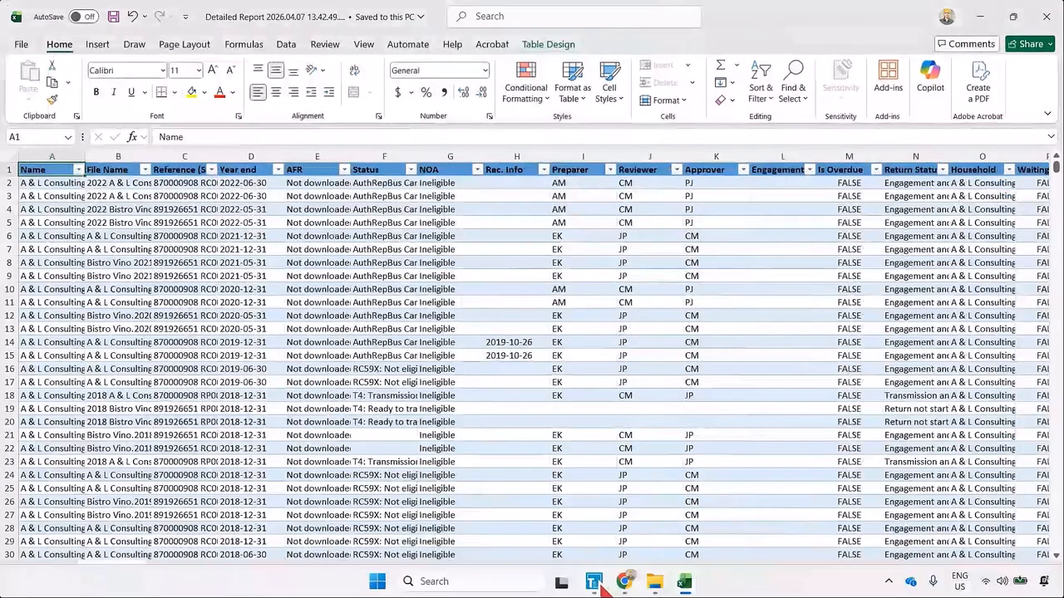
# From TaxCycle's Client Manager, export the contact information to an Excel workbook in Documents and look across its columns.
pyautogui.moveTo(593, 581)
pyautogui.click(810, 540)
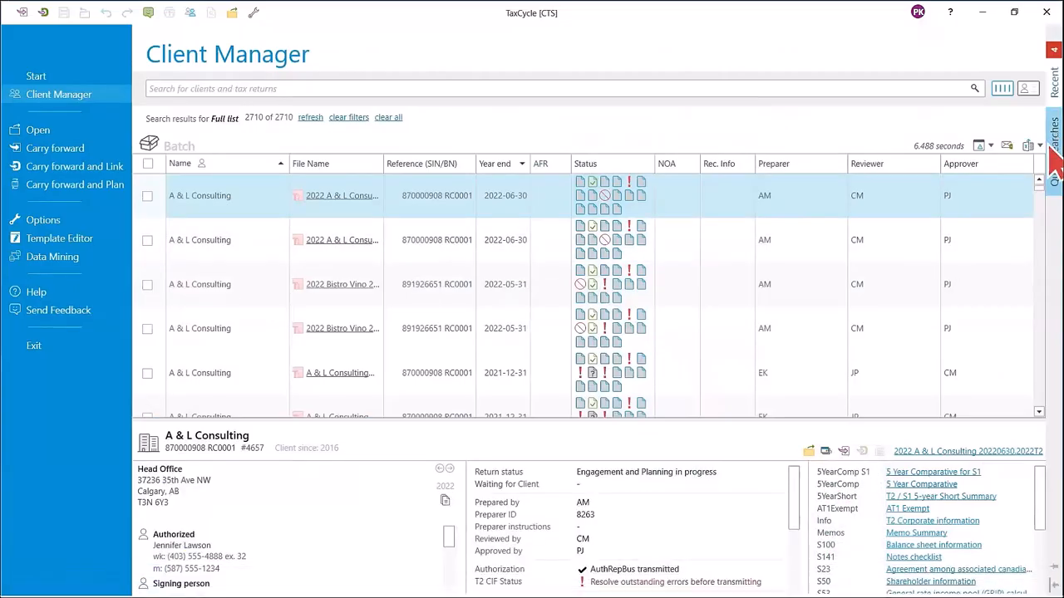
pyautogui.click(1039, 146)
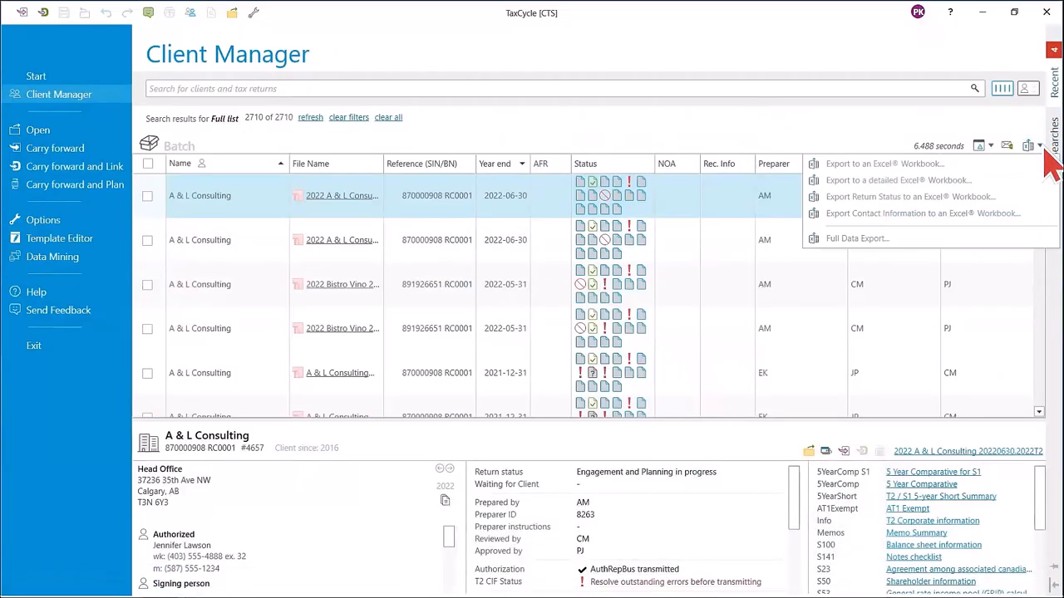
pyautogui.click(869, 216)
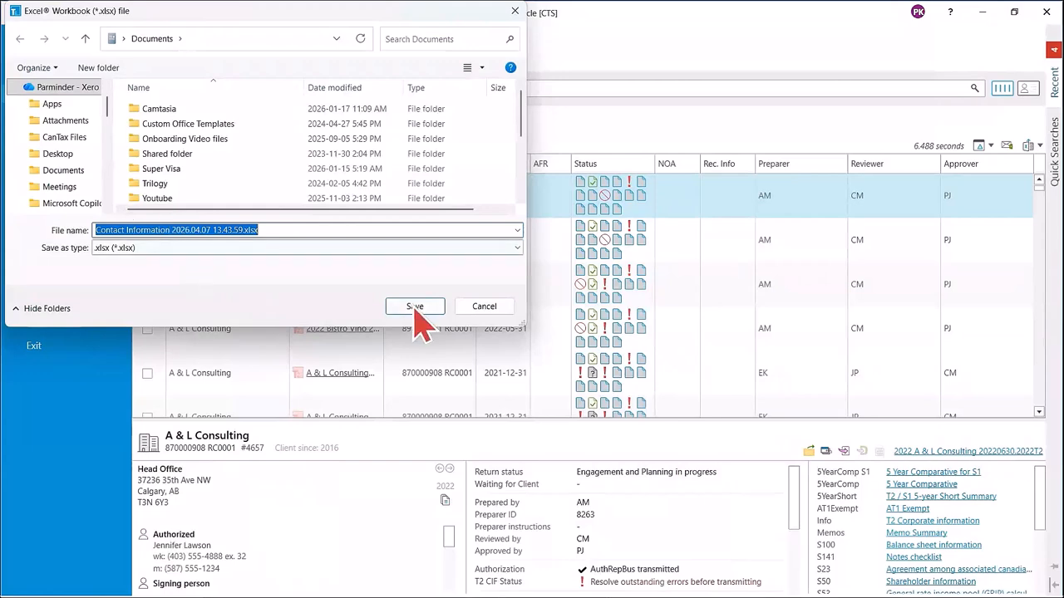
pyautogui.click(422, 311)
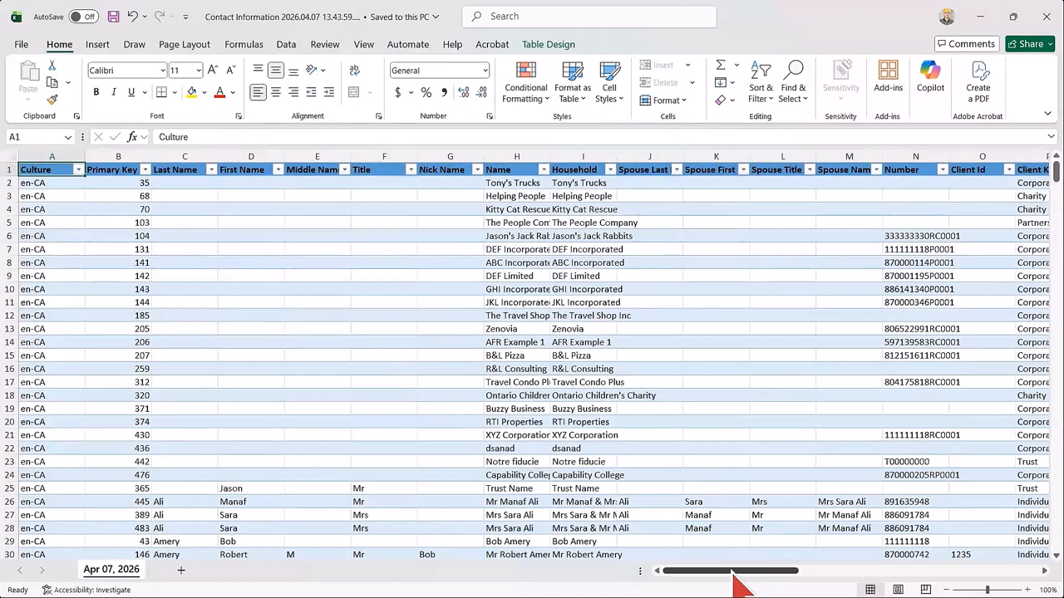
pyautogui.moveTo(733, 572)
pyautogui.mouseDown()
pyautogui.moveTo(878, 584)
pyautogui.moveTo(720, 587)
pyautogui.mouseUp()
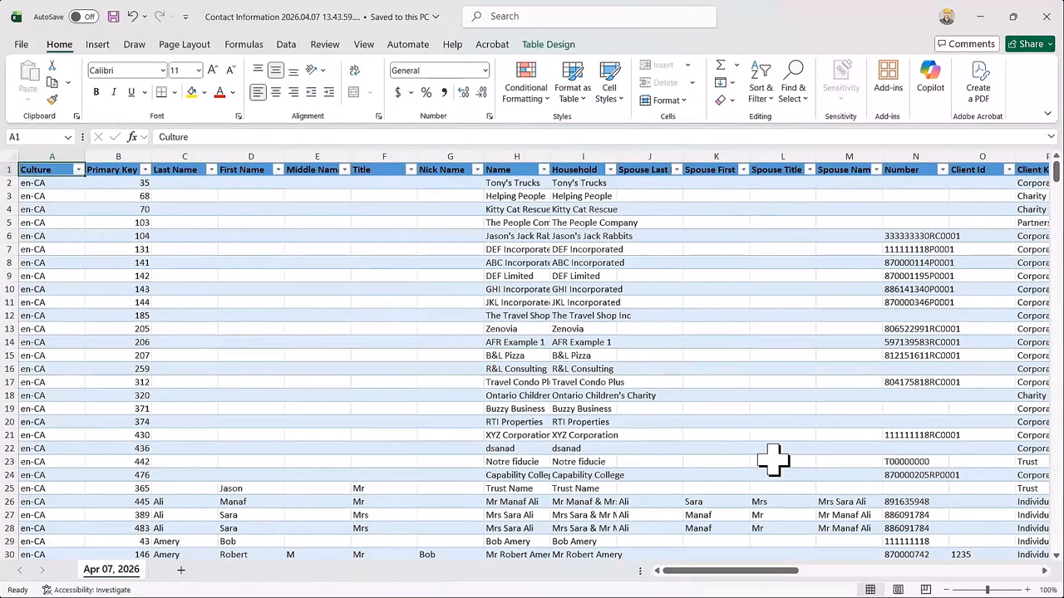
# Back in TaxCycle's Client Manager, view the Full Data Export option without choosing it, and show the Quick Searches and custom filters.
pyautogui.moveTo(637, 587)
pyautogui.moveTo(593, 582)
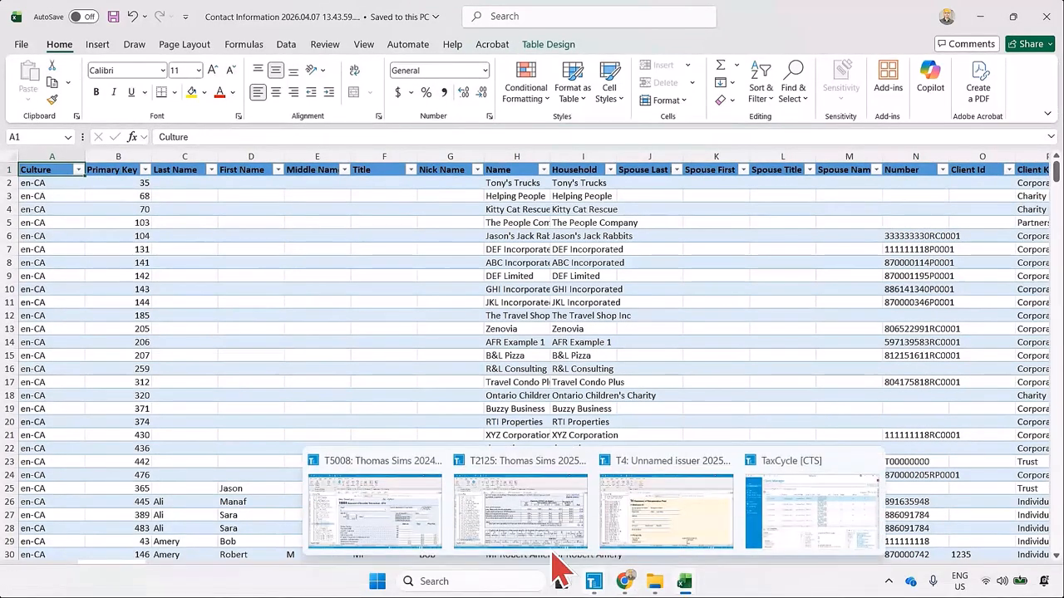
pyautogui.click(786, 519)
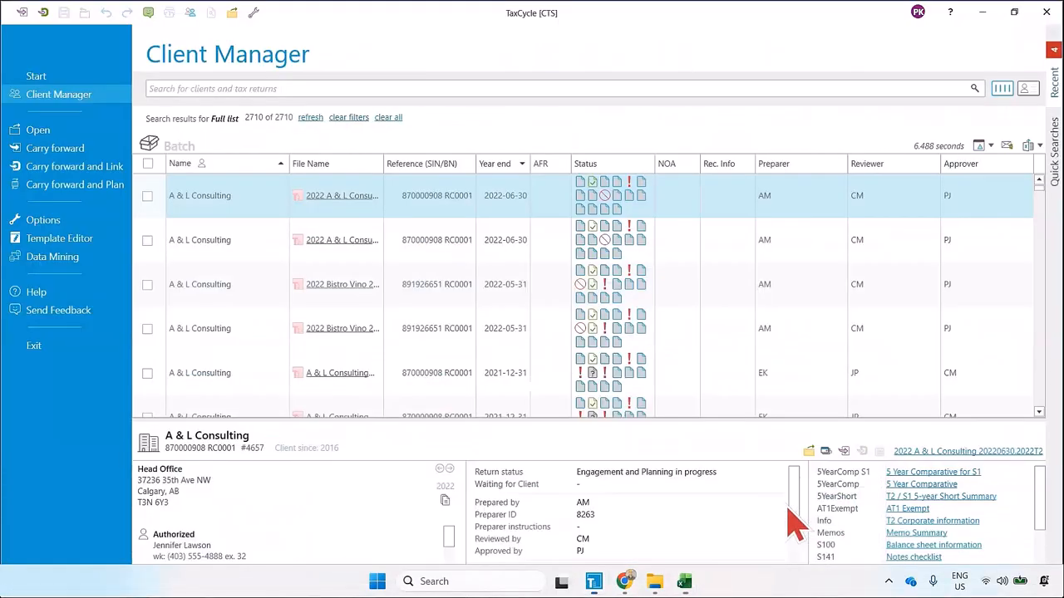
pyautogui.click(1038, 147)
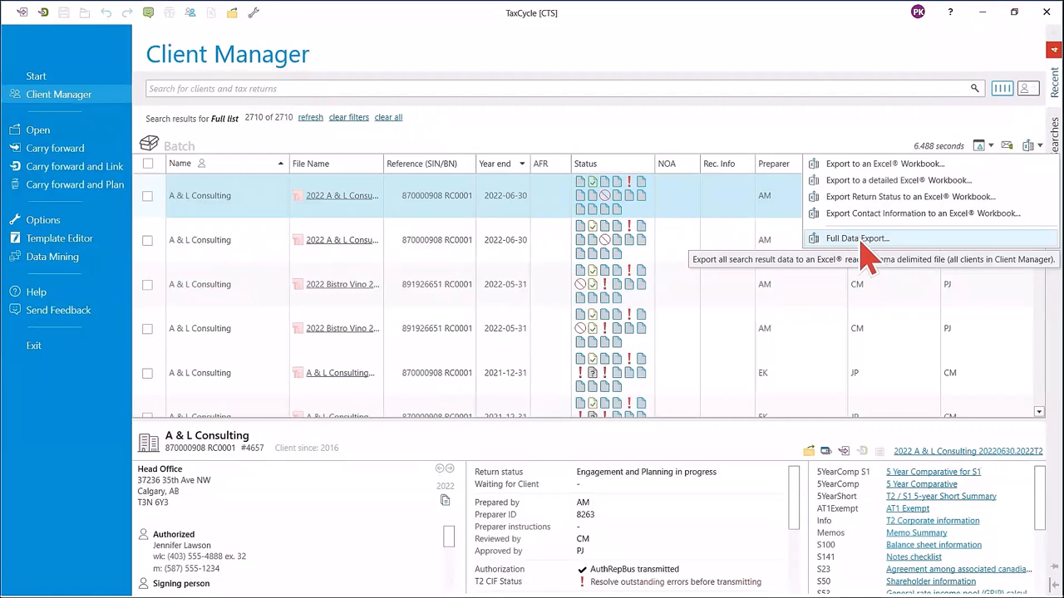
pyautogui.click(917, 152)
pyautogui.click(1058, 171)
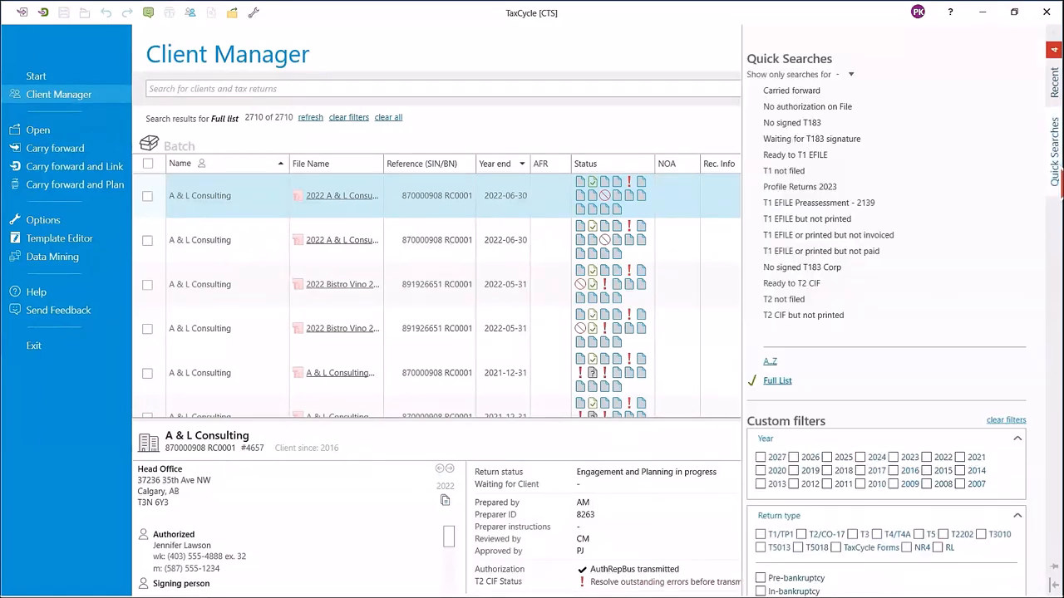
# Run the Outstanding invoices quick search with its Year filter on 2025.
pyautogui.scroll(-5, 838, 198)
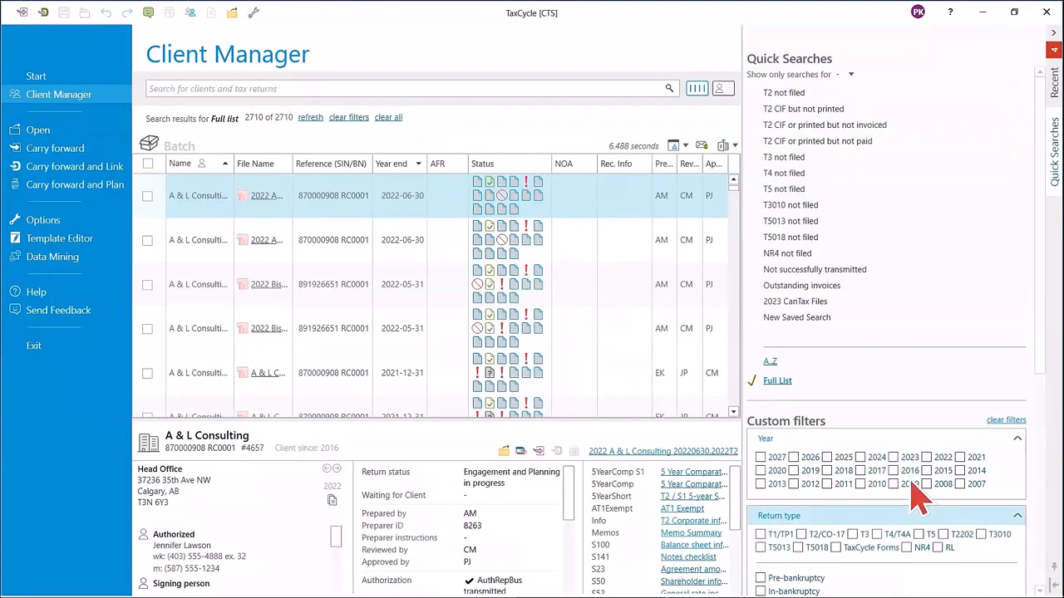
pyautogui.click(828, 291)
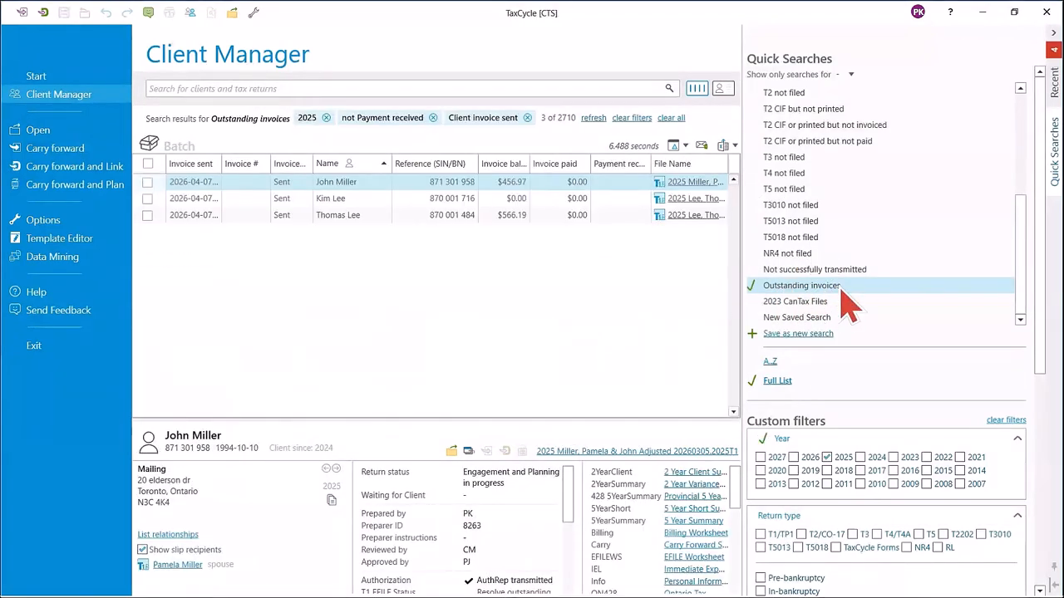
pyautogui.click(828, 458)
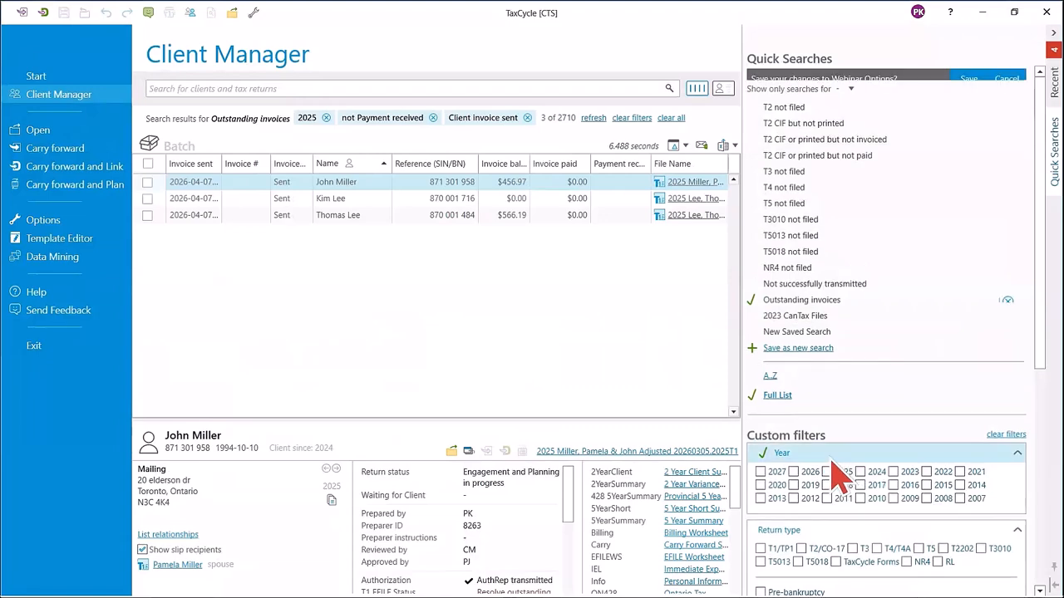
# Look over the Year and Return type custom filters, save the changed Outstanding invoices search, and collapse the Quick Searches sidebar.
pyautogui.moveTo(1040, 260); pyautogui.dragTo(1056, 398)
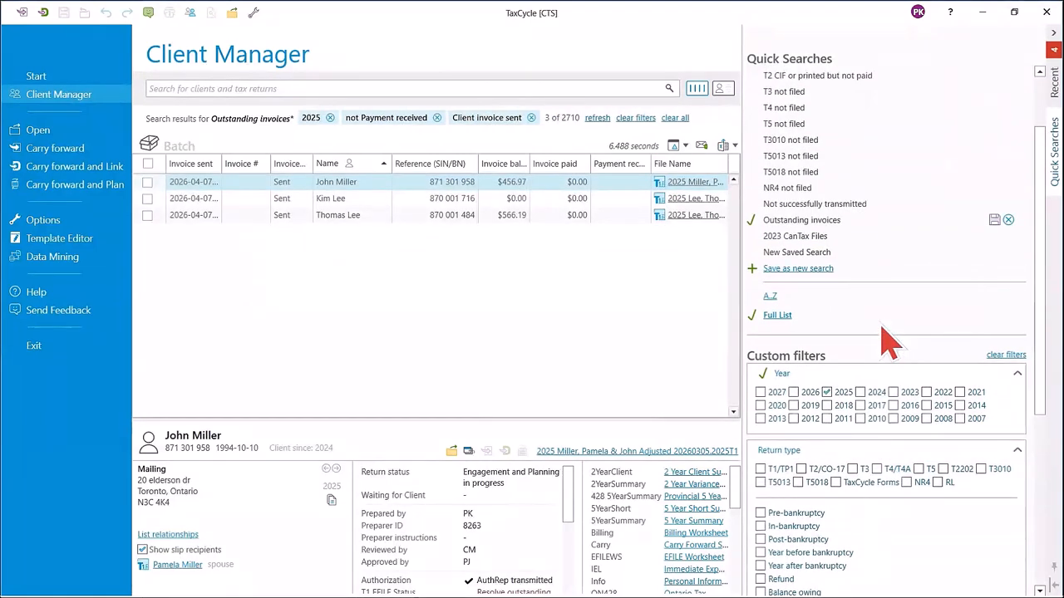
pyautogui.scroll(-4, 890, 341)
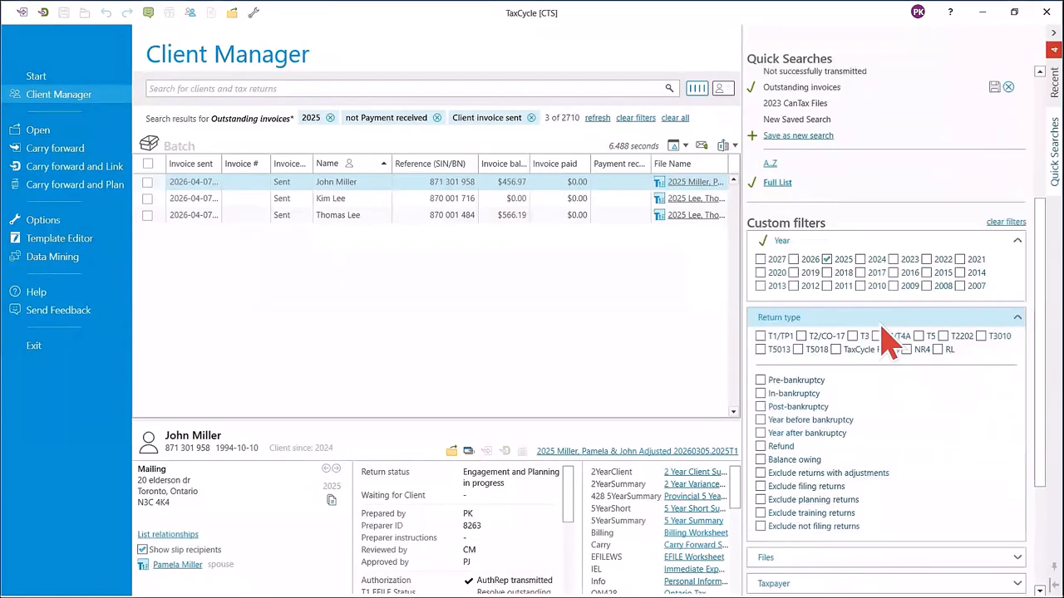
pyautogui.moveTo(1049, 300); pyautogui.dragTo(1049, 386)
pyautogui.scroll(7, 1049, 349)
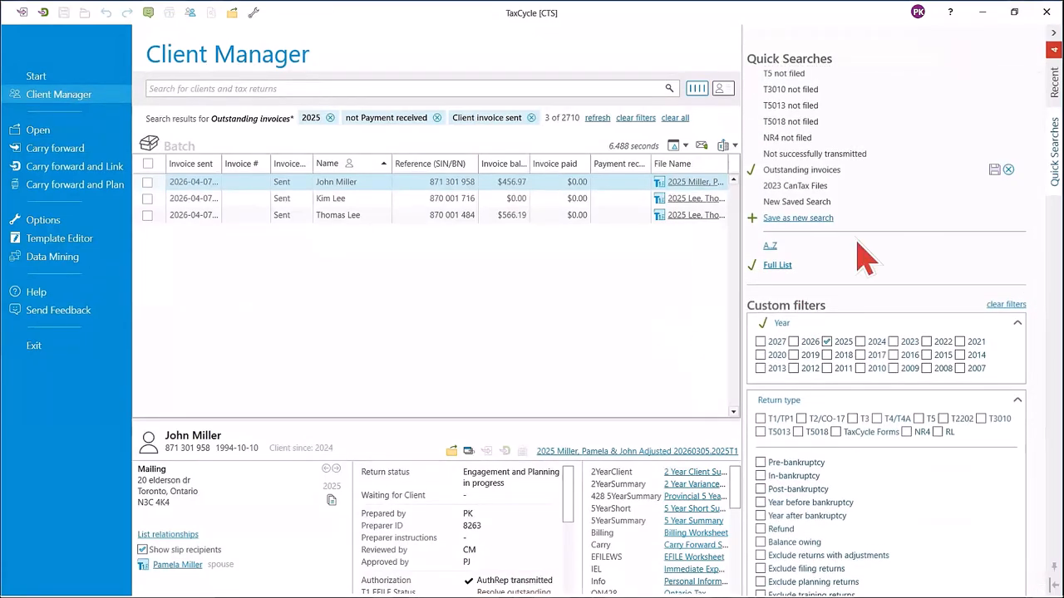
pyautogui.click(995, 170)
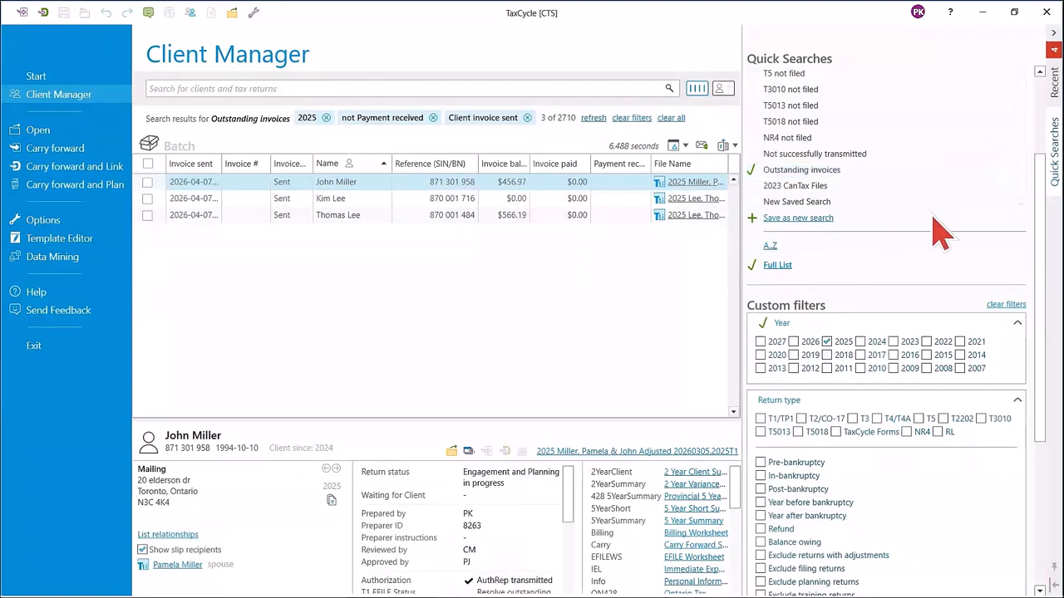
pyautogui.click(1054, 567)
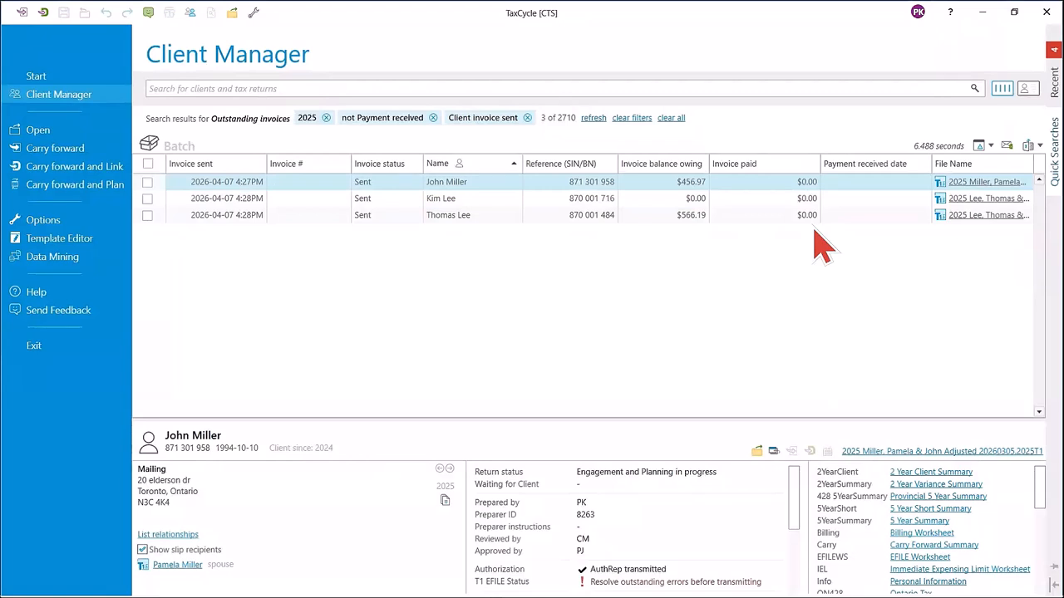
# In the column options, unlock the Webinar Options profile for editing and add the Client Id column at the end of the Invoicing Layout.
pyautogui.click(991, 146)
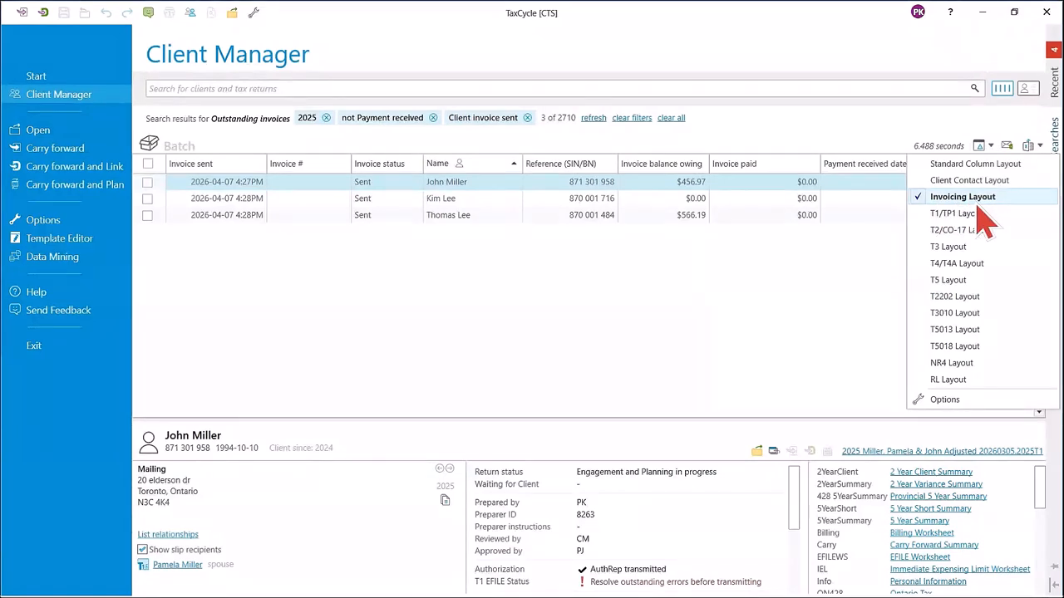
pyautogui.click(944, 402)
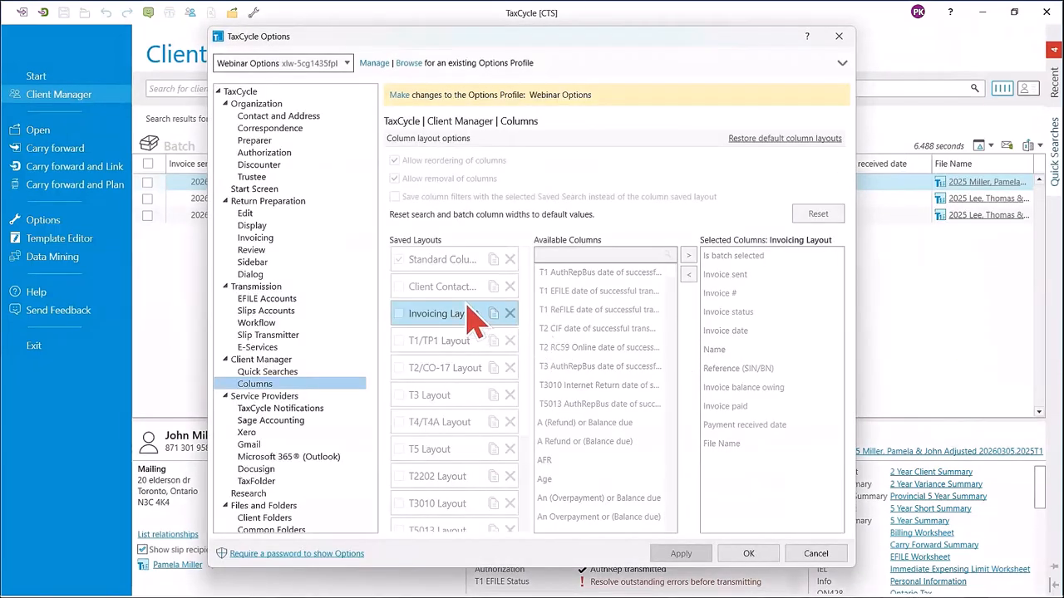
pyautogui.click(399, 94)
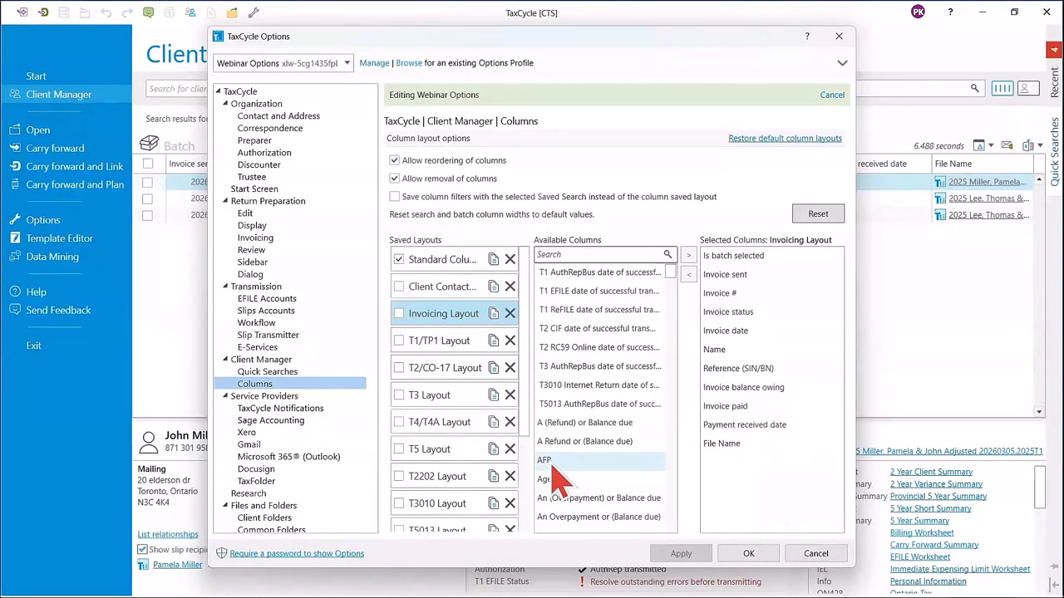
pyautogui.scroll(-9, 573, 407)
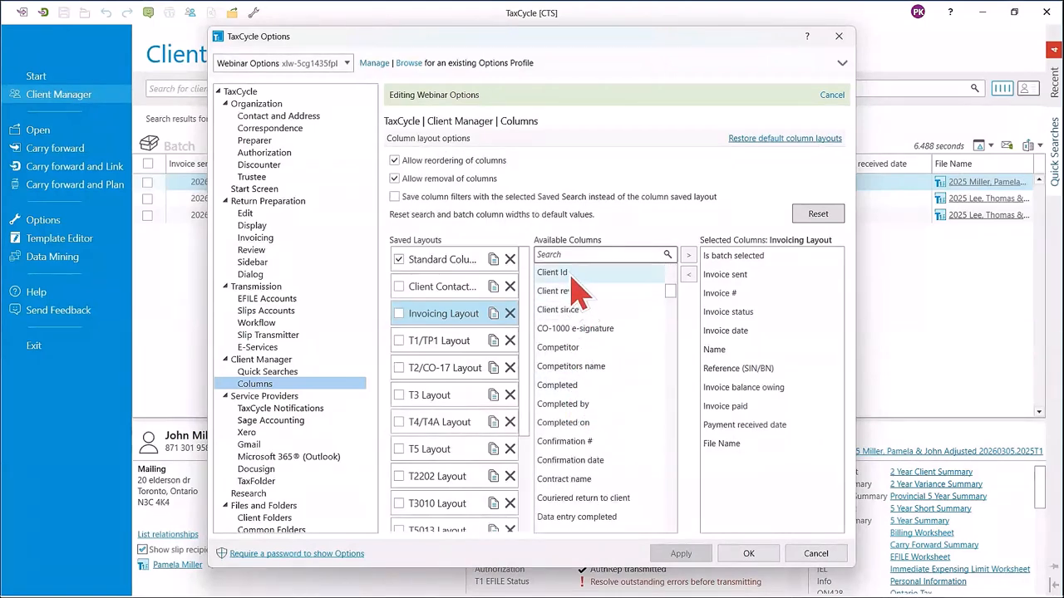
pyautogui.moveTo(571, 277); pyautogui.dragTo(761, 507)
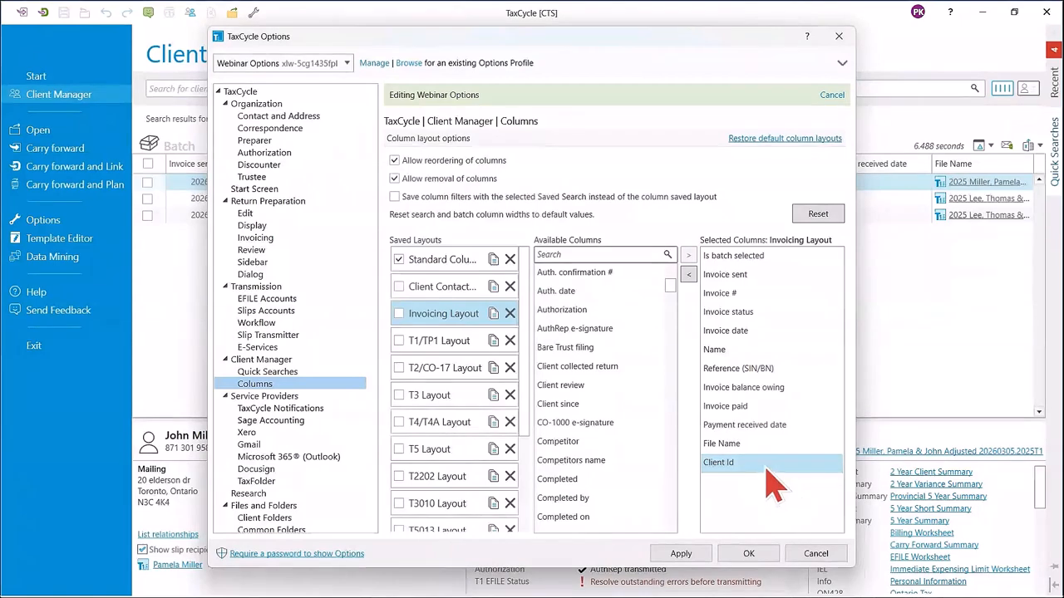
pyautogui.click(696, 554)
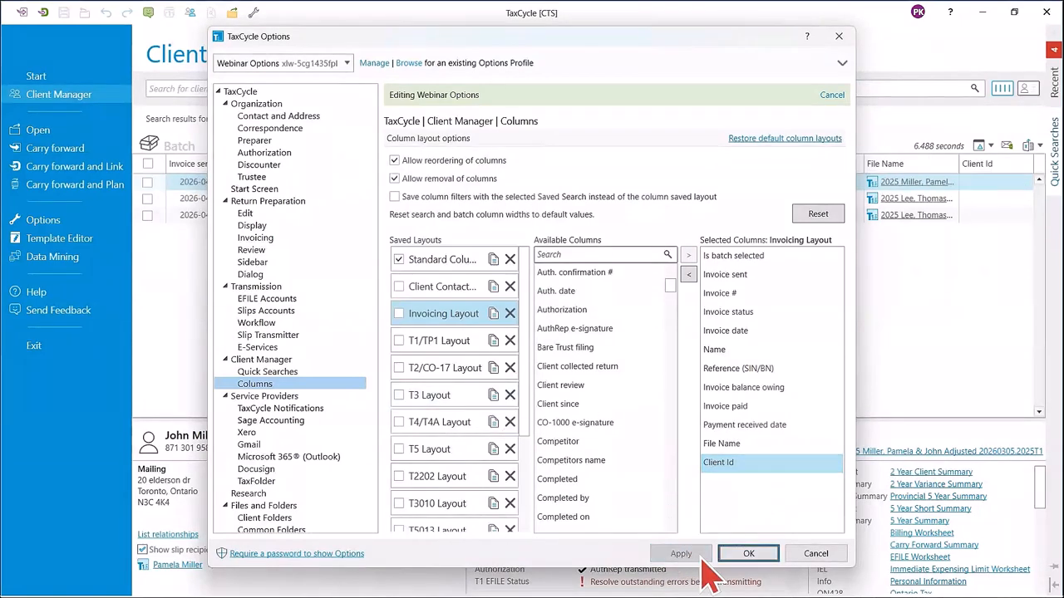
pyautogui.click(748, 553)
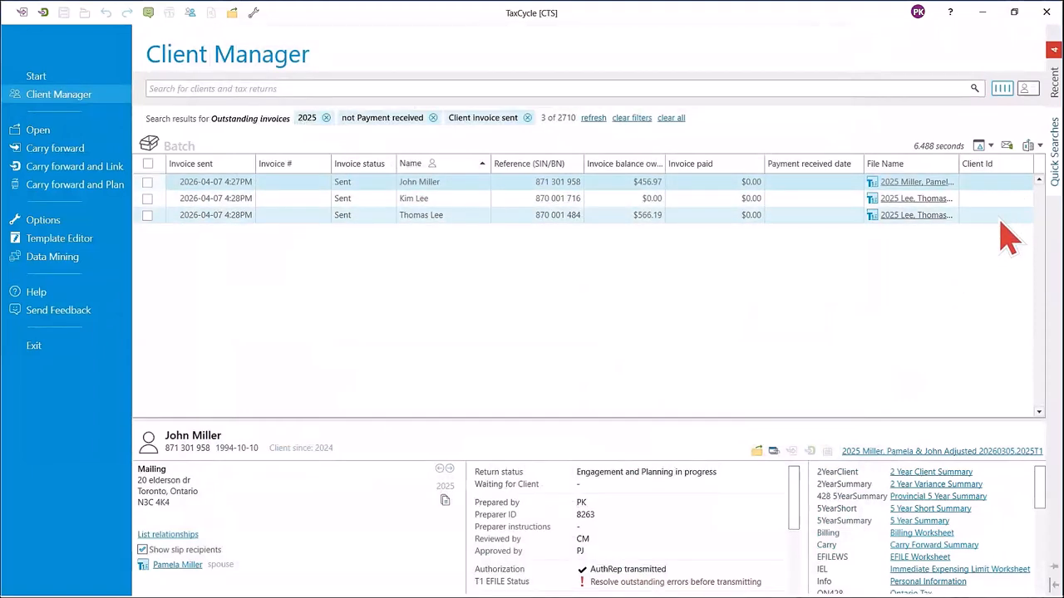
# Keep the Invoicing Layout and export the outstanding invoices list to an Excel workbook in Documents under the suggested name.
pyautogui.click(1035, 145)
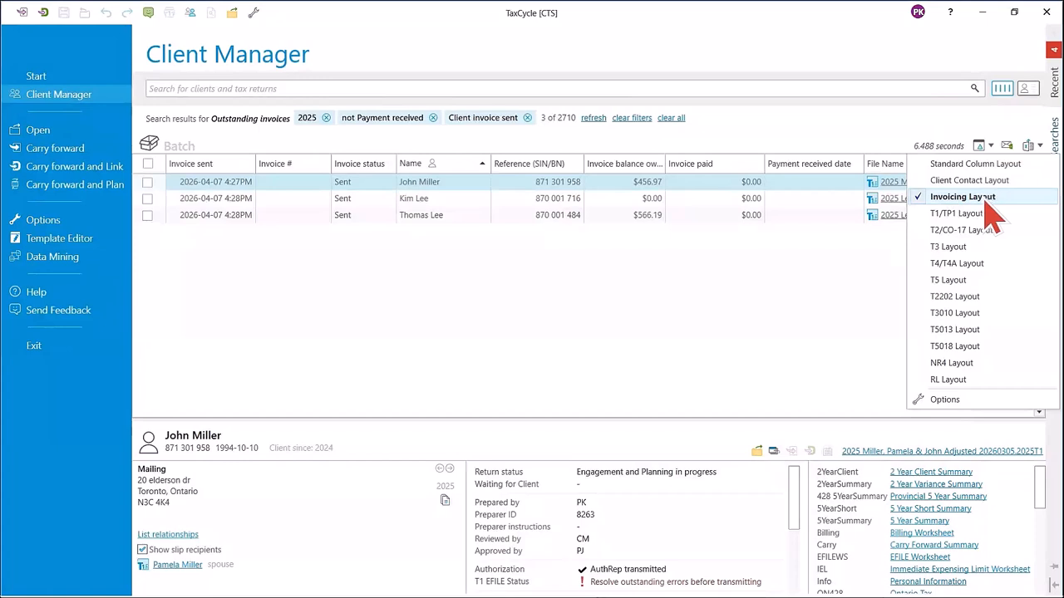
pyautogui.click(821, 320)
pyautogui.click(1039, 147)
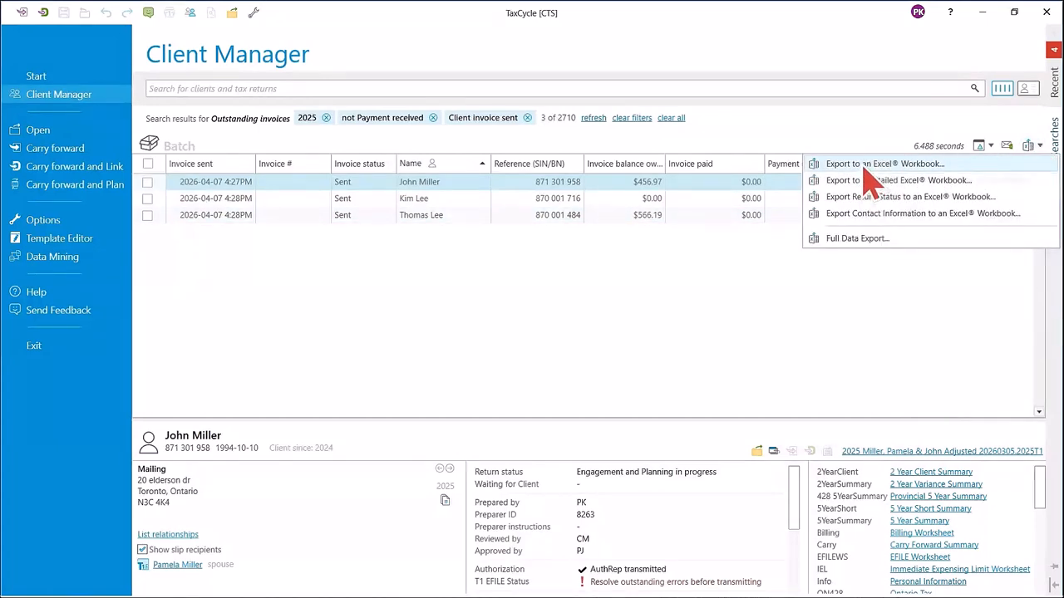
pyautogui.click(866, 166)
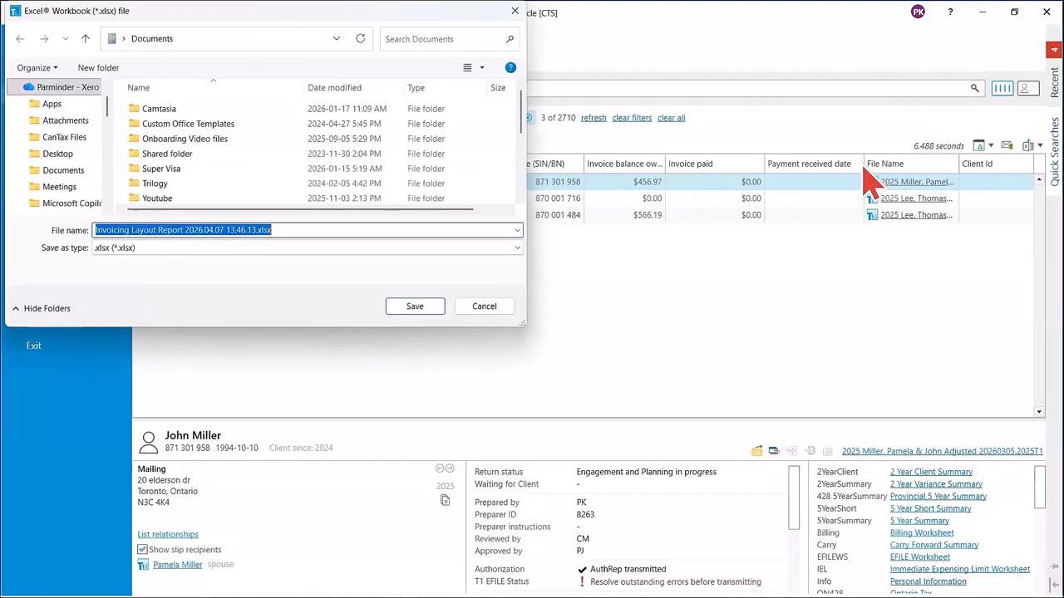
pyautogui.click(428, 306)
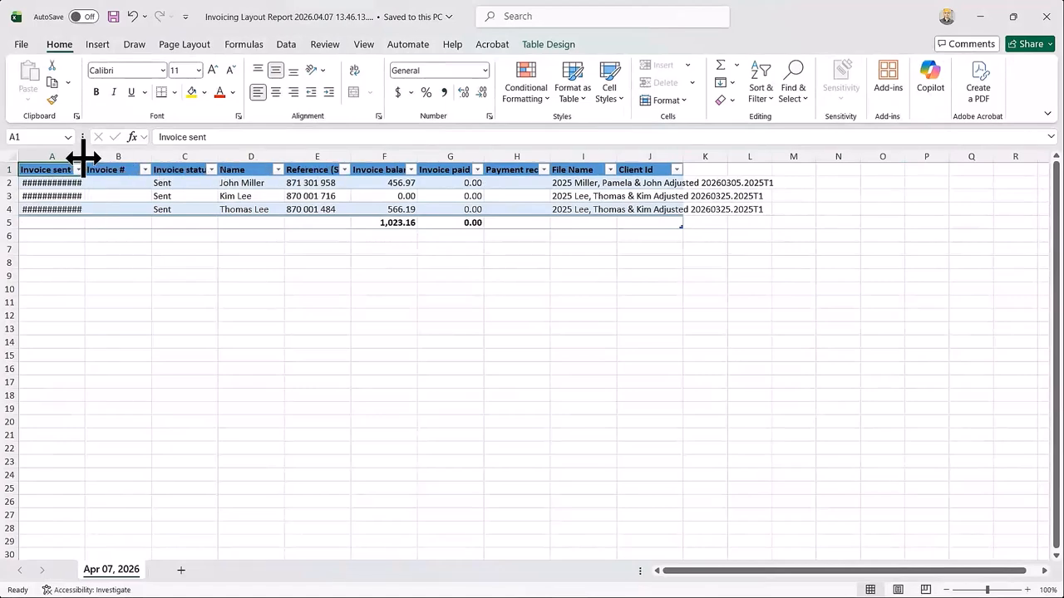
# Widen the Invoice sent column slightly in the exported workbook and switch back to TaxCycle's Client Manager.
pyautogui.moveTo(84, 157); pyautogui.dragTo(101, 157)
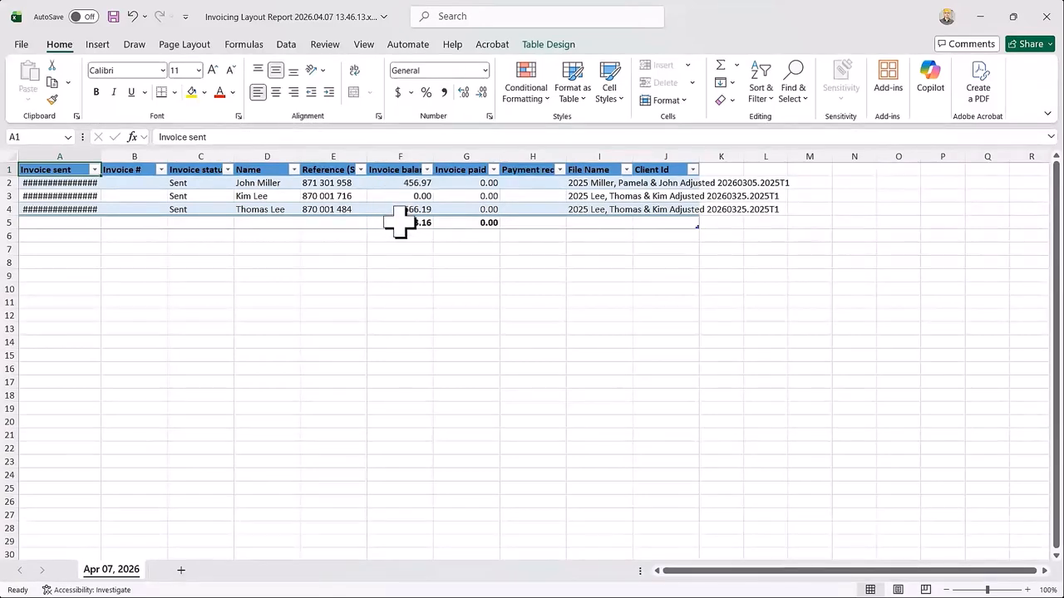
pyautogui.moveTo(665, 596)
pyautogui.moveTo(593, 581)
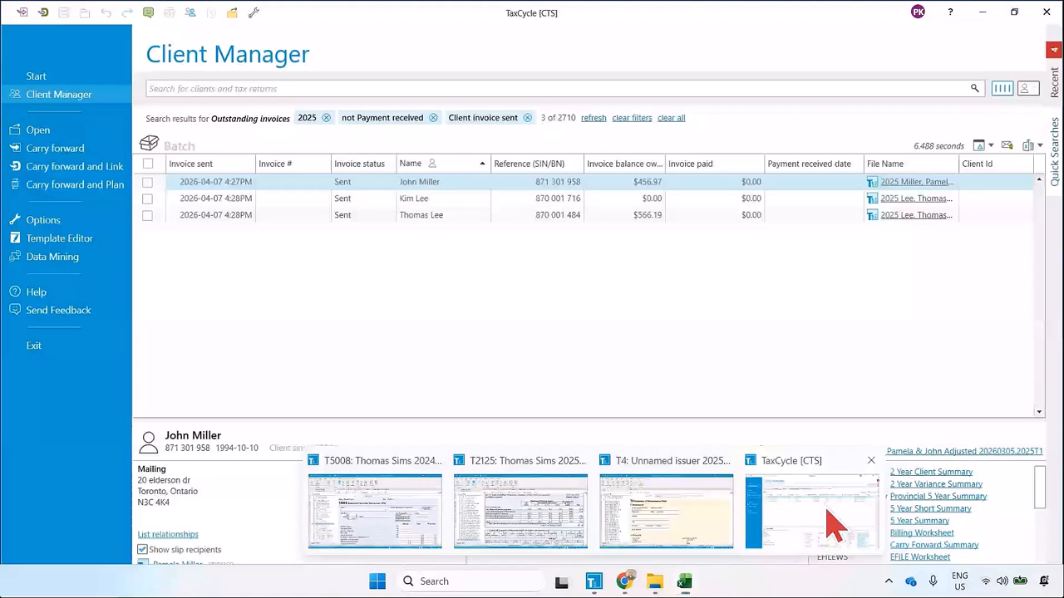
pyautogui.click(834, 524)
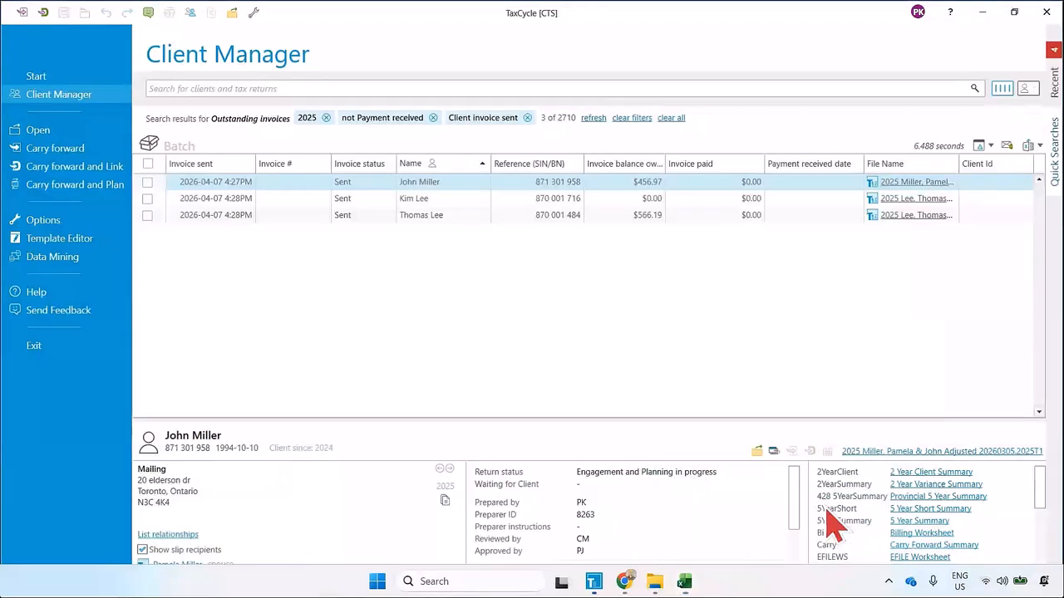